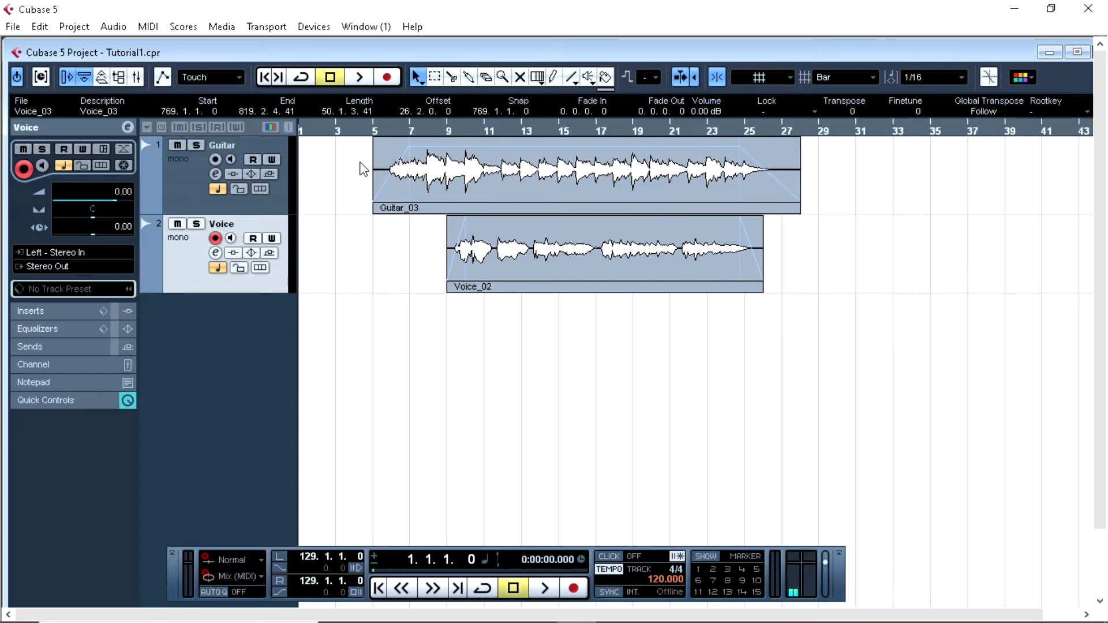
Play both tracks from bar 5 through the end of the vocal clip and stop playback.
click(373, 125)
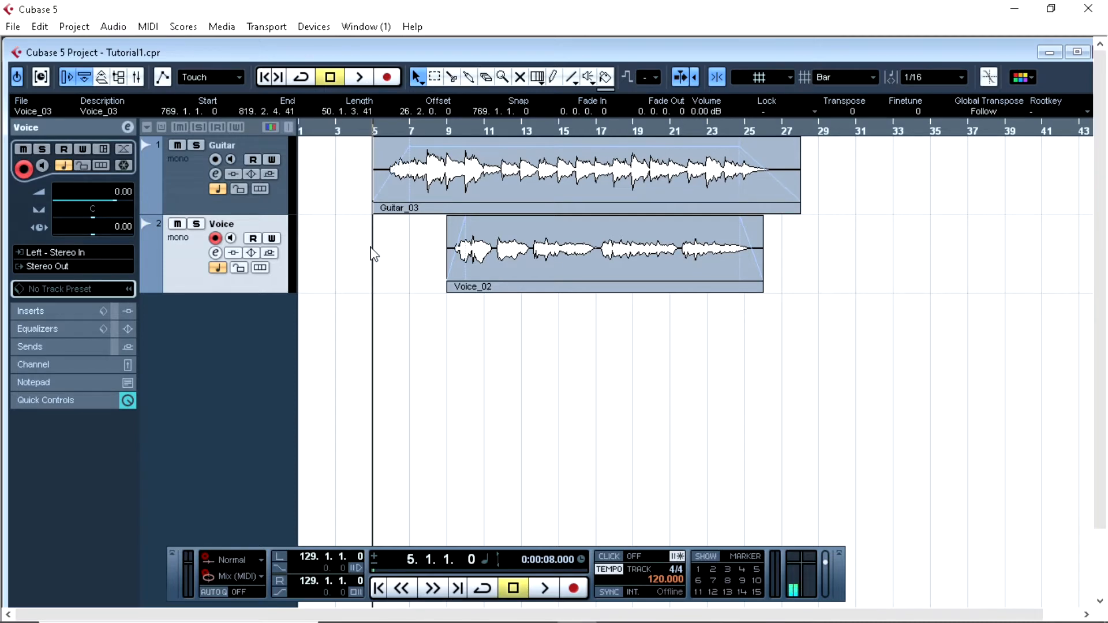
mouse_move(369, 131)
mouse_down()
mouse_move(293, 123)
mouse_move(399, 126)
mouse_move(319, 127)
mouse_move(373, 131)
mouse_up()
click(358, 80)
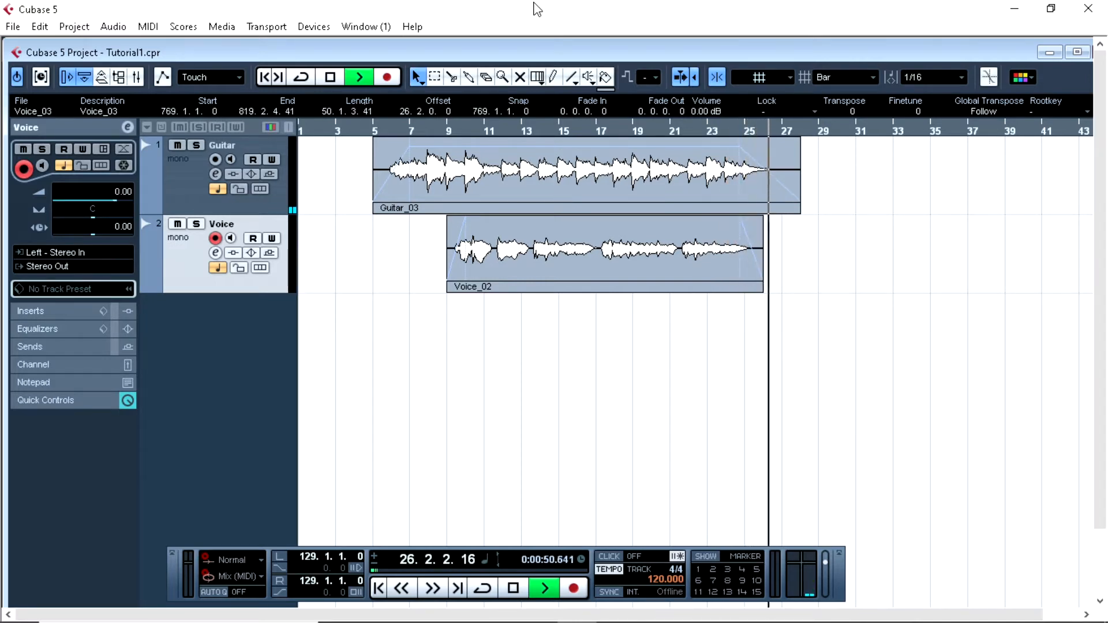
click(329, 78)
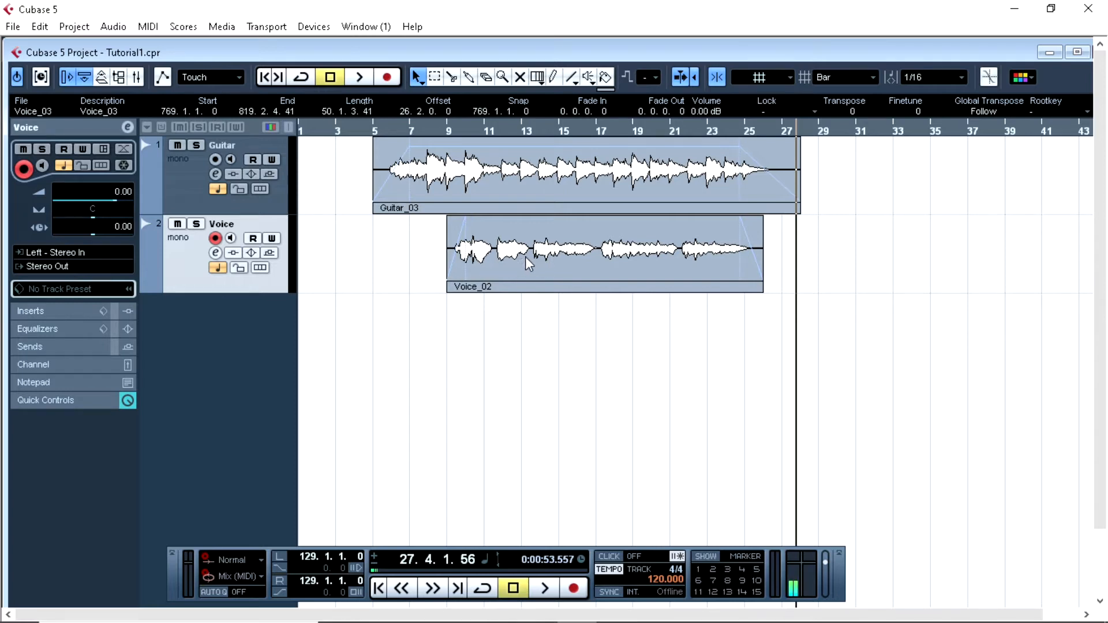
Raise the Voice_02 clip's volume to about 5.04 dB and the Guitar_03 clip's volume to about -0.56 dB.
click(608, 260)
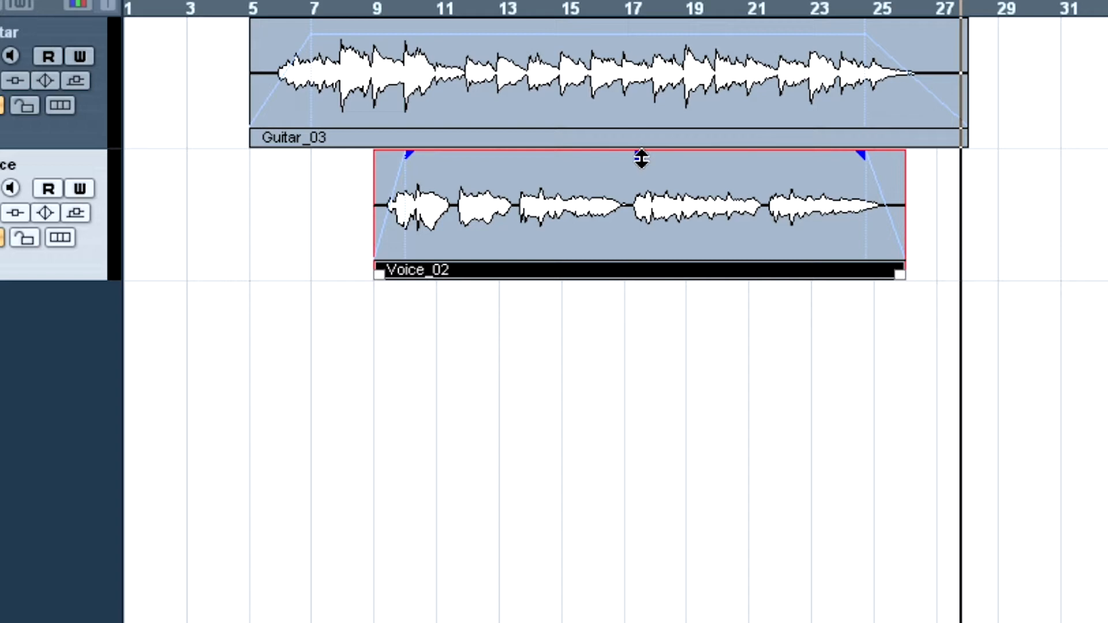
drag(641, 158, 645, 52)
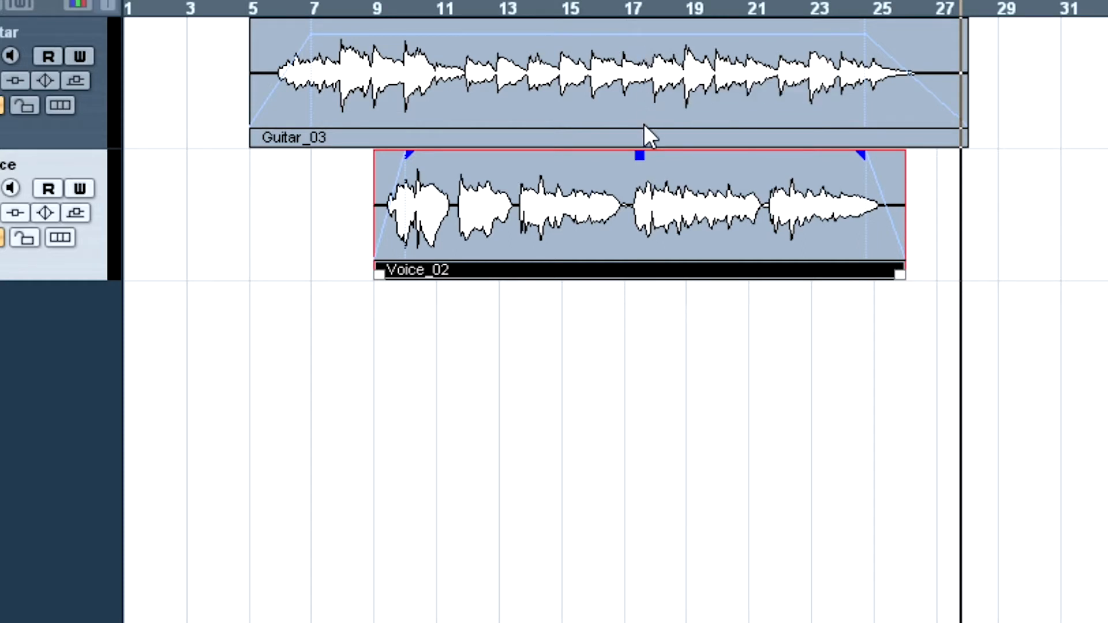
drag(644, 153, 640, 200)
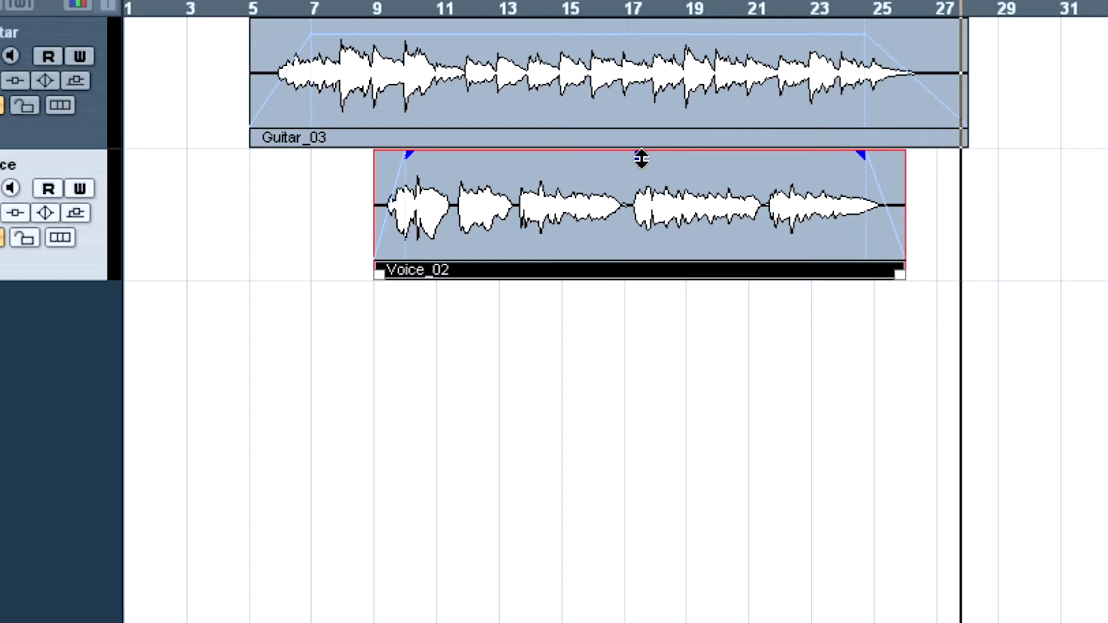
click(617, 64)
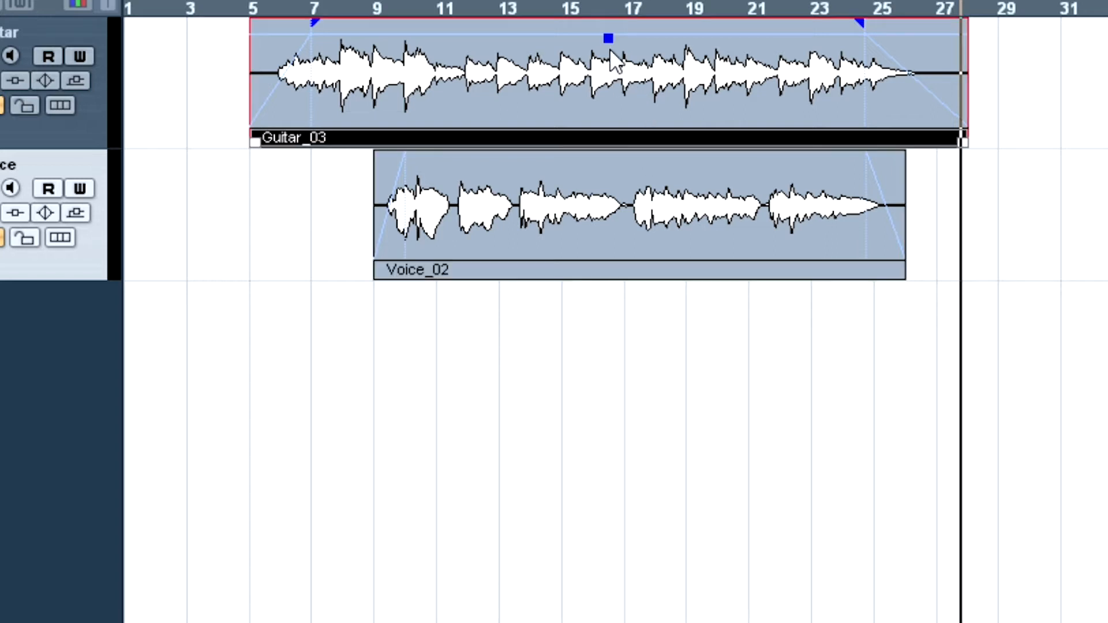
mouse_move(606, 39)
mouse_down()
mouse_move(606, 3)
mouse_move(611, 45)
mouse_move(608, 29)
mouse_up()
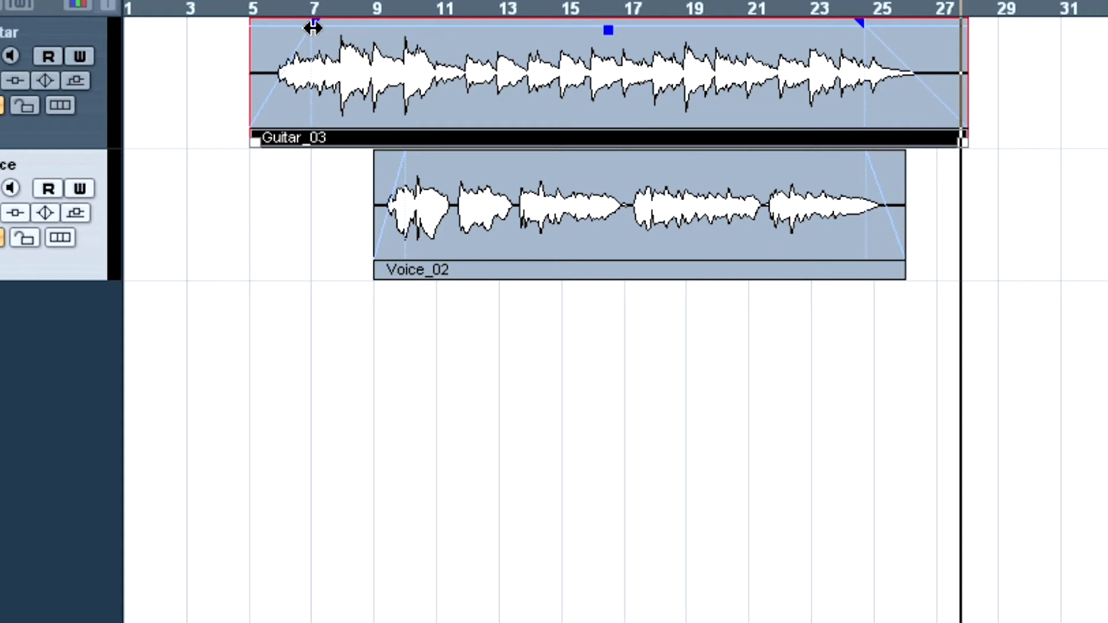
Lengthen the Guitar_03 clip's fade-in to about 7.1.2.72 and audition it from bar 5.
drag(312, 27, 483, 22)
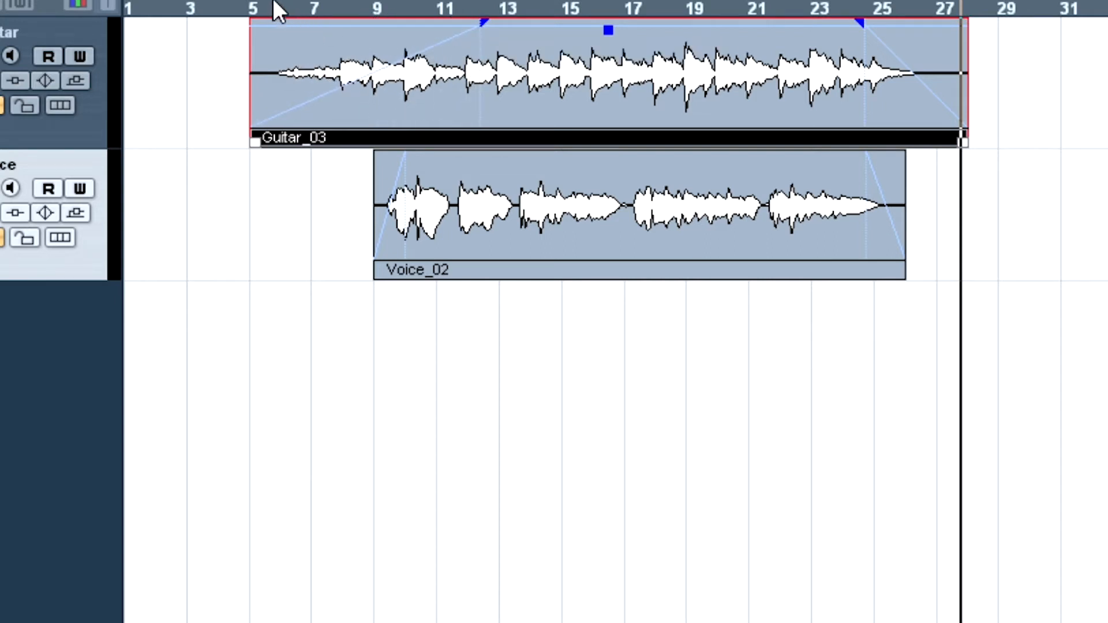
click(254, 9)
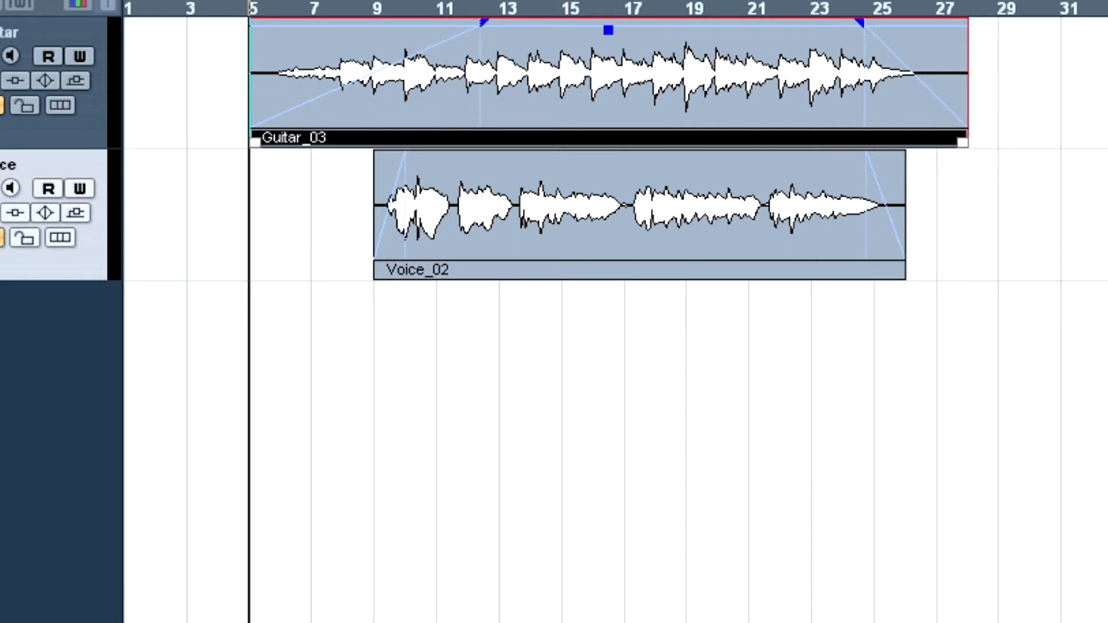
key(space)
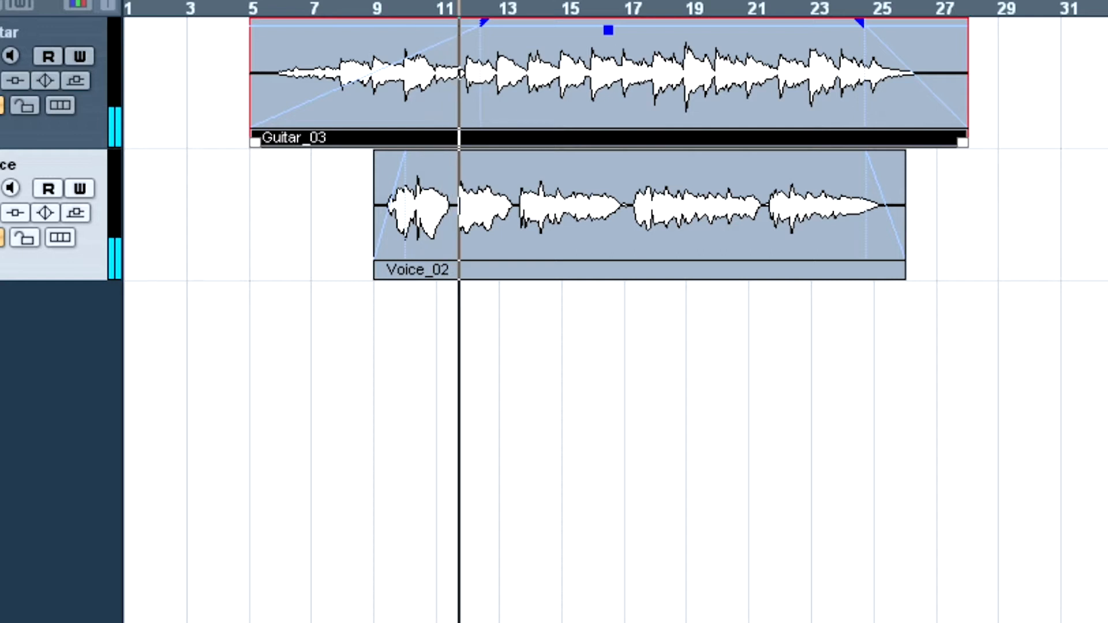
key(space)
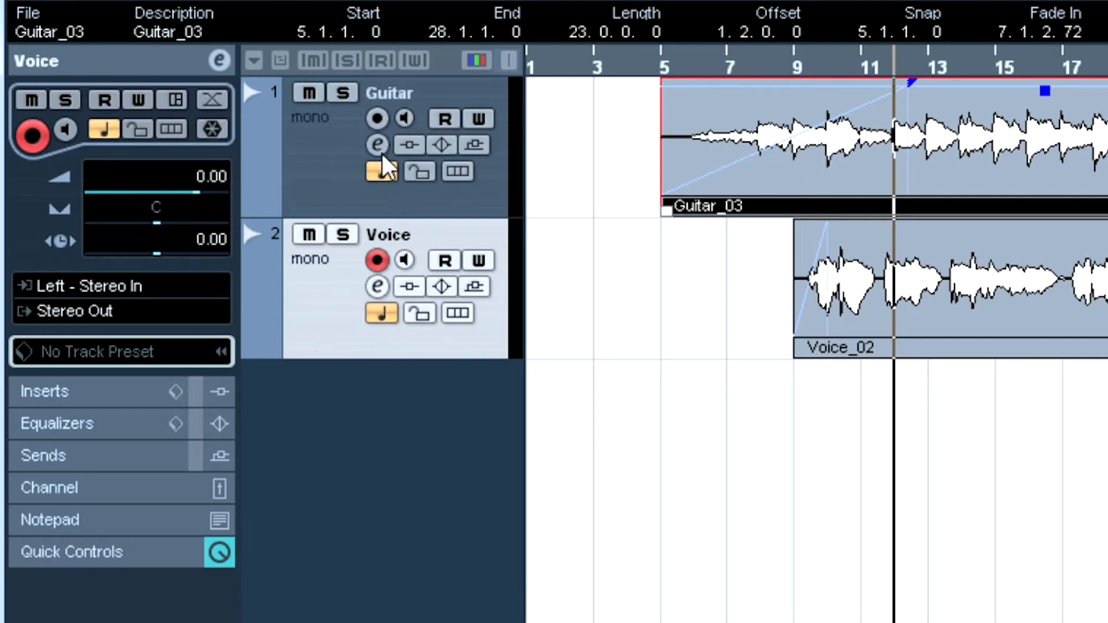
Solo the Guitar track and play it on its own.
click(342, 94)
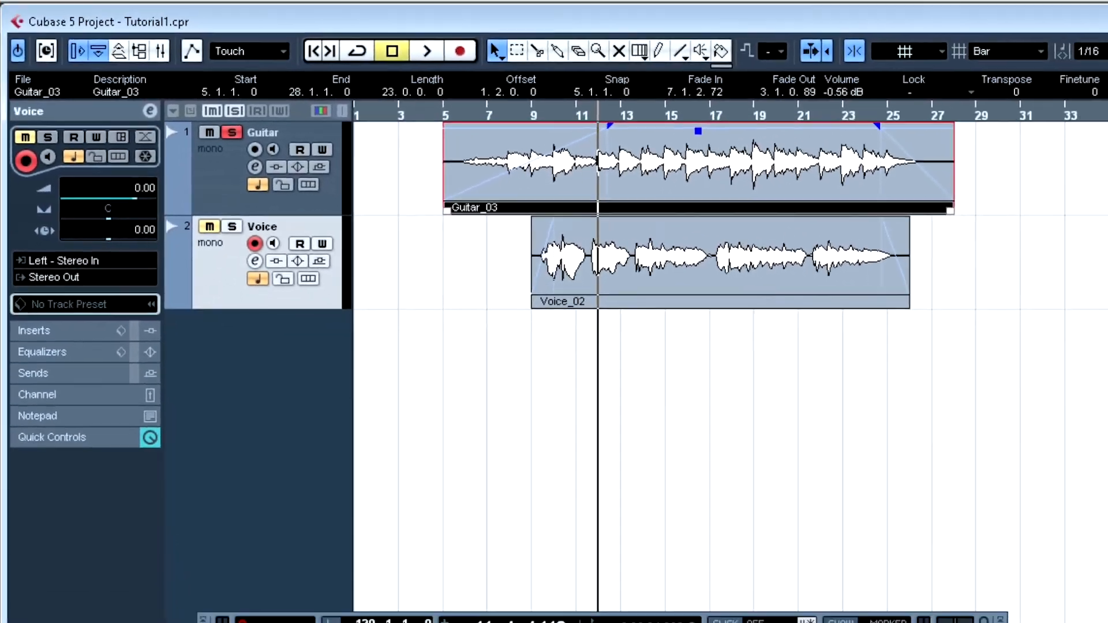
key(space)
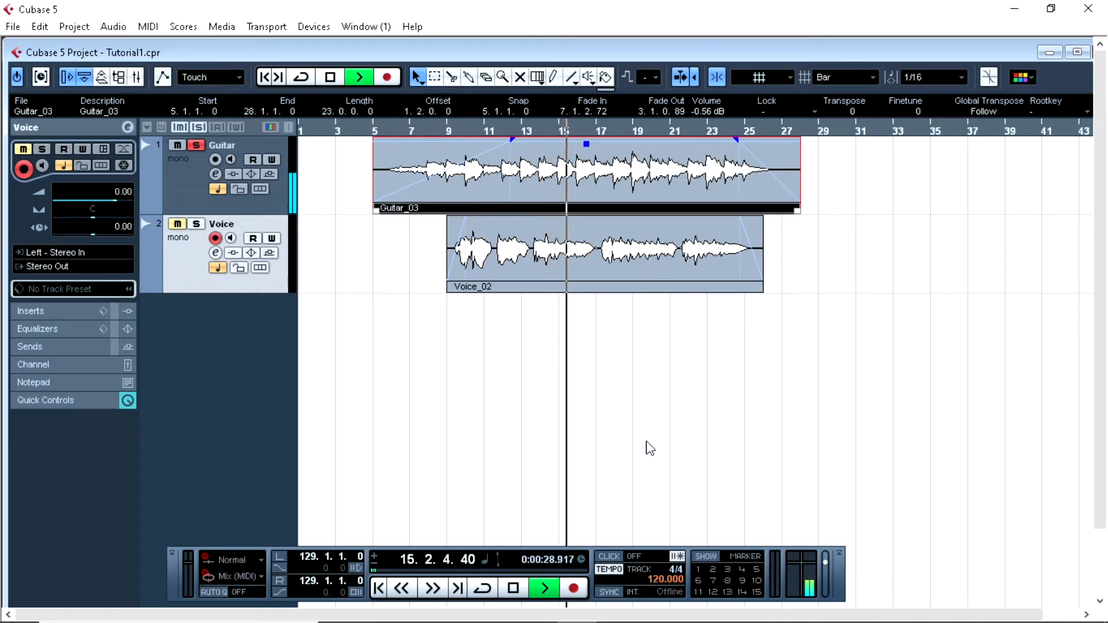
click(515, 589)
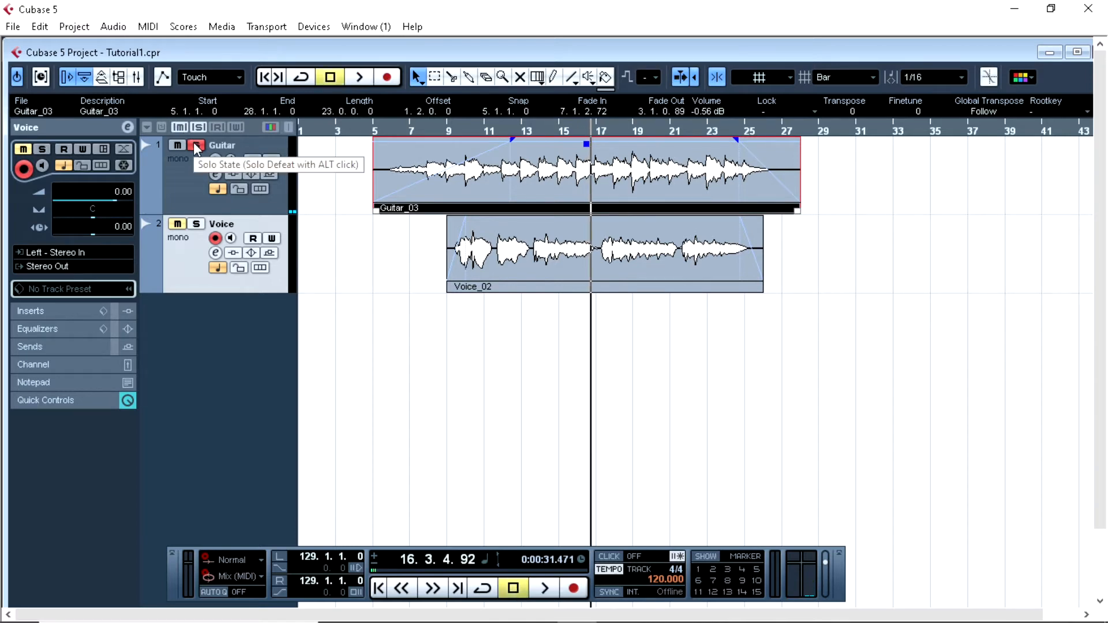
Replace the Guitar track's solo with a mute and play the Voice track alone from about bar 10.
click(192, 142)
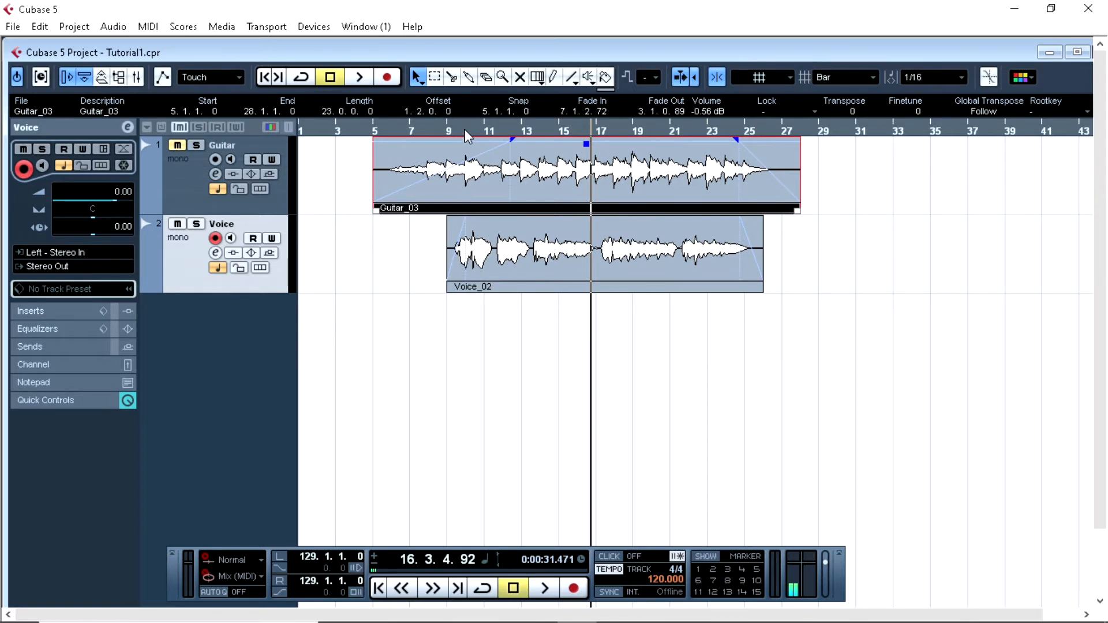
drag(465, 129, 465, 129)
click(546, 588)
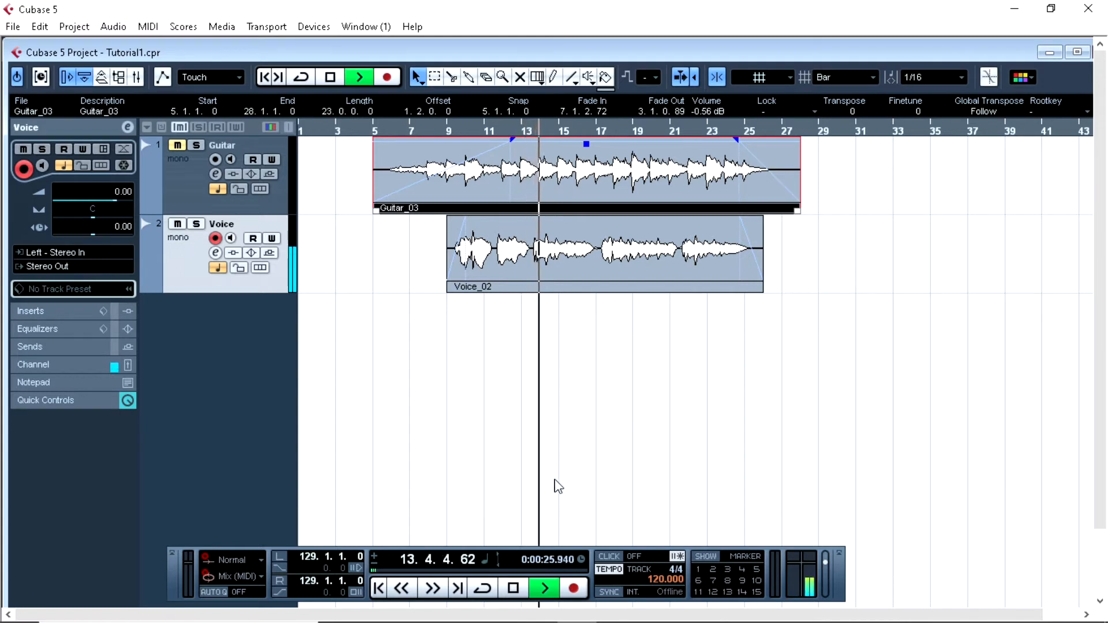
key(space)
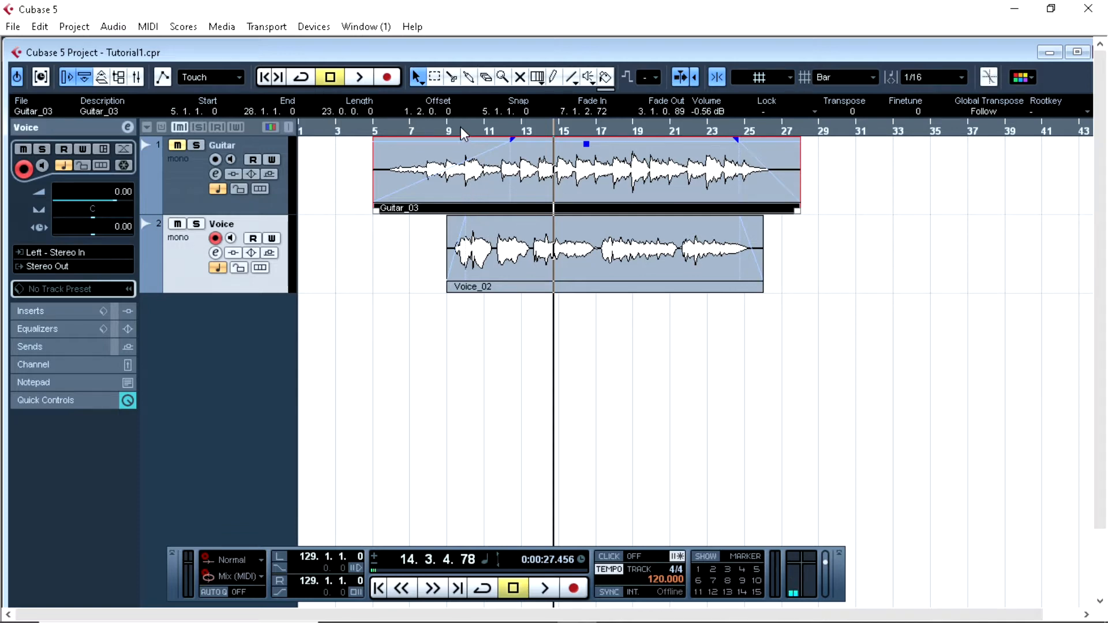
Lengthen the Voice_02 clip's fade-in to about 6.0.1.85 and audition it from bar 9.
drag(456, 126, 448, 126)
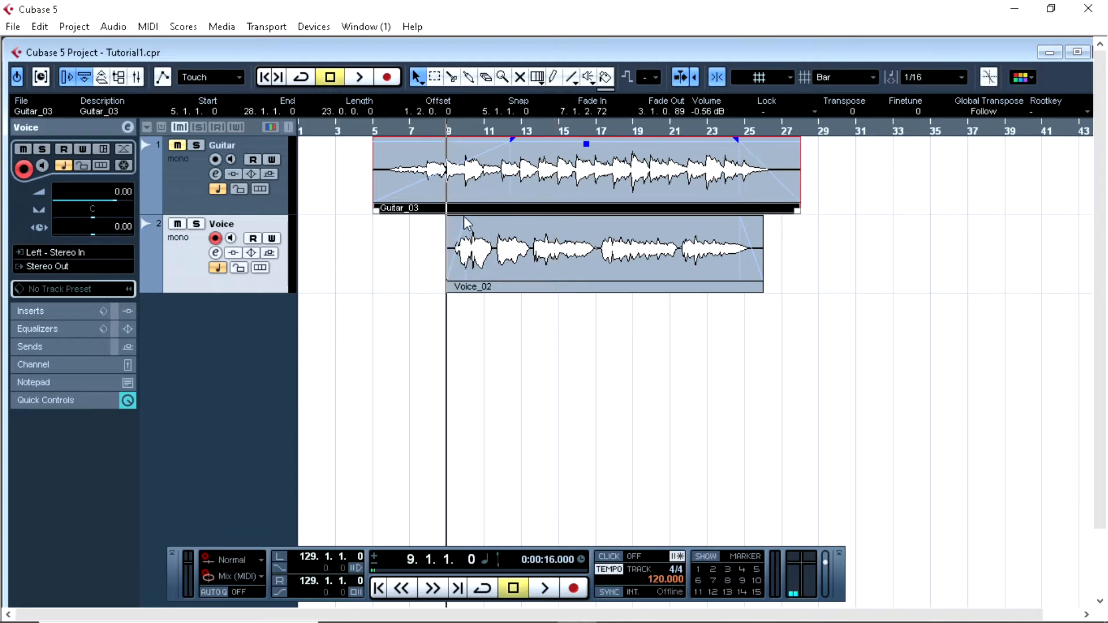
click(565, 227)
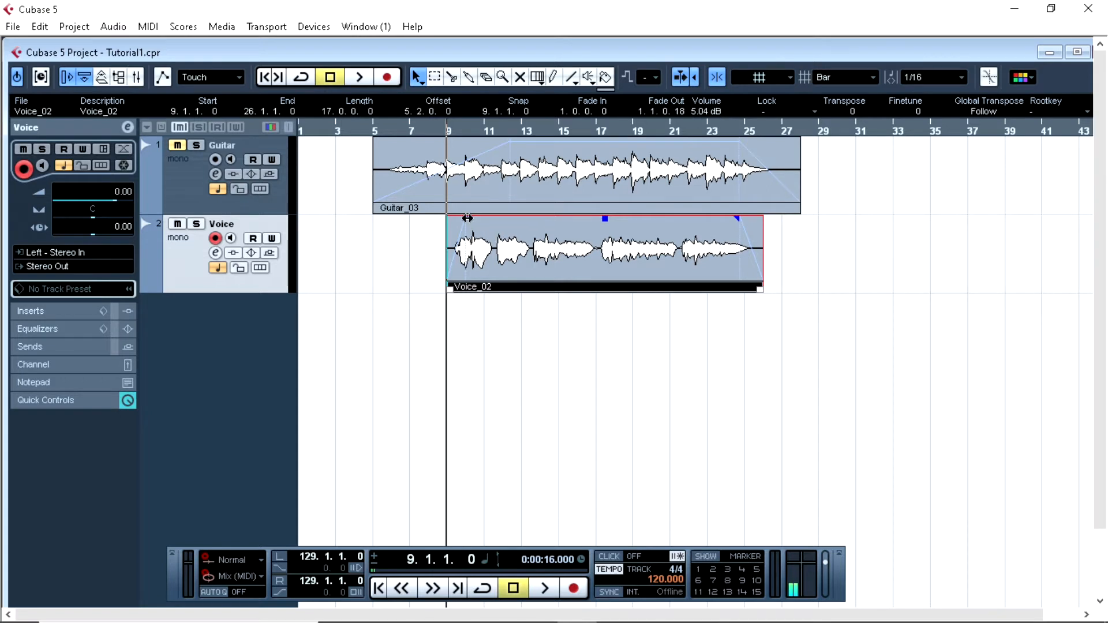
drag(467, 218, 562, 214)
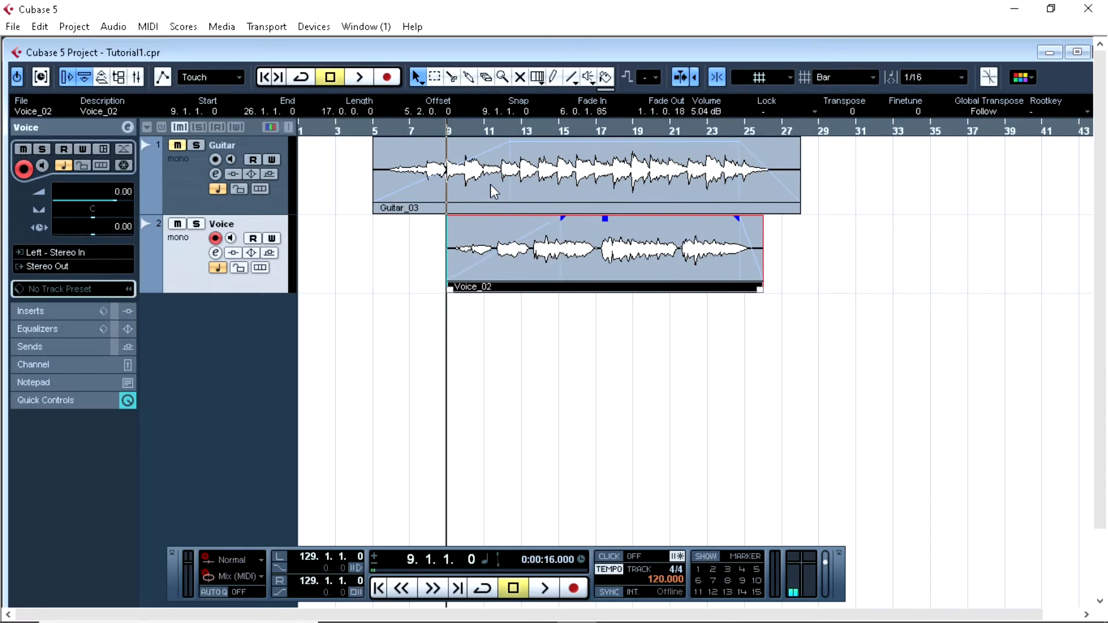
click(550, 590)
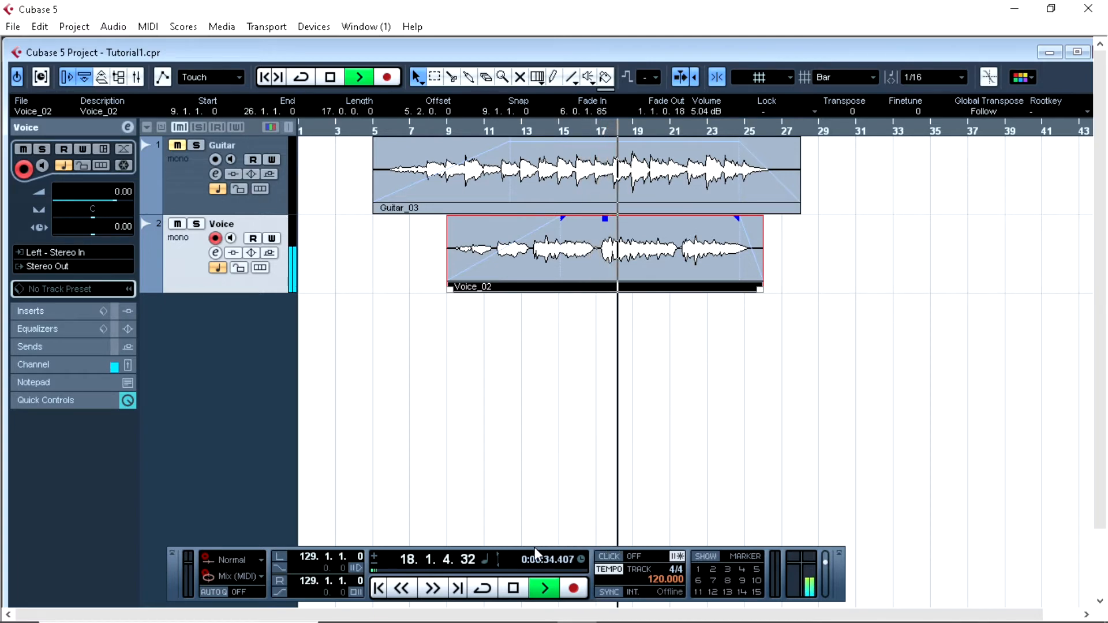
click(513, 588)
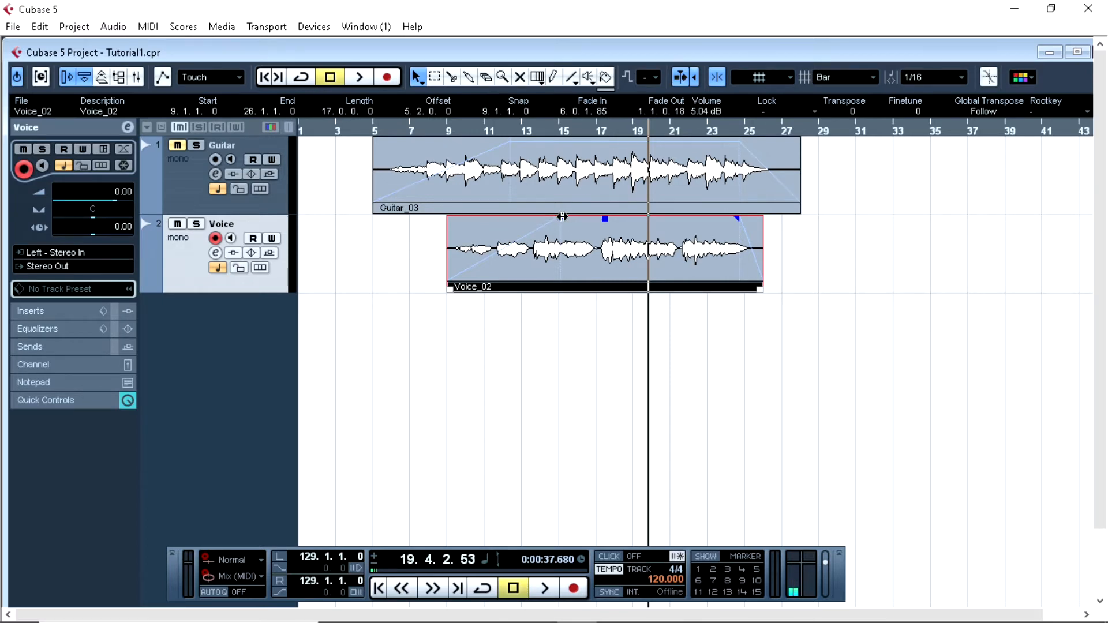
Shorten the Voice_02 clip's fade-in to about 1.1.2.34 and switch the mute from the Guitar track to the Voice track.
drag(562, 217, 474, 214)
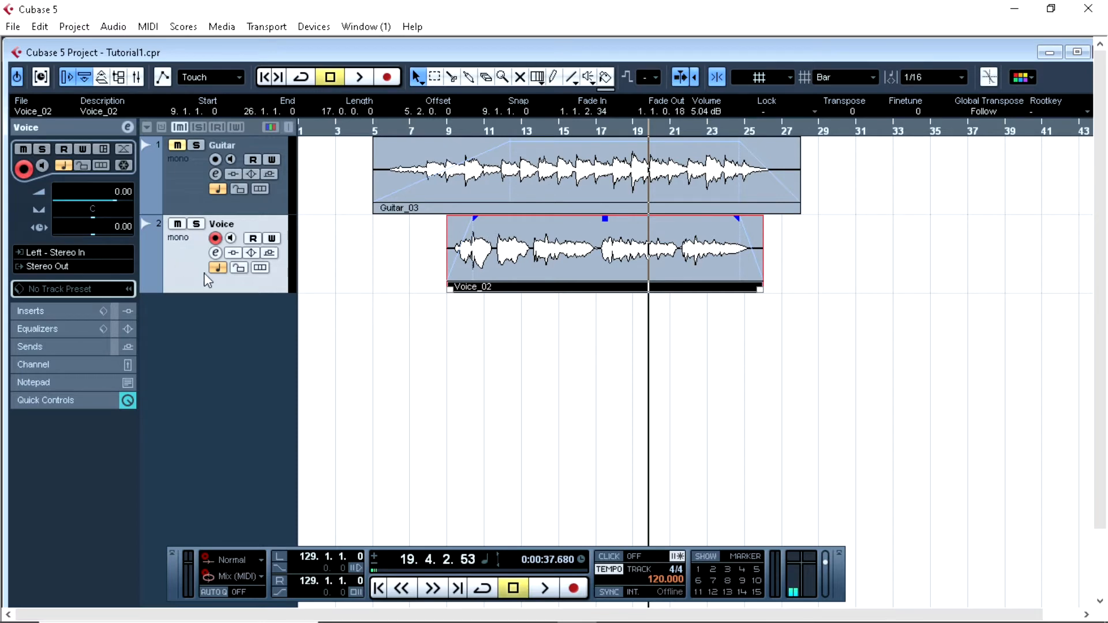
click(178, 225)
Lengthen the Guitar_03 clip's fade-out to about 9.3.0.12 and audition it from bar 14.
click(720, 156)
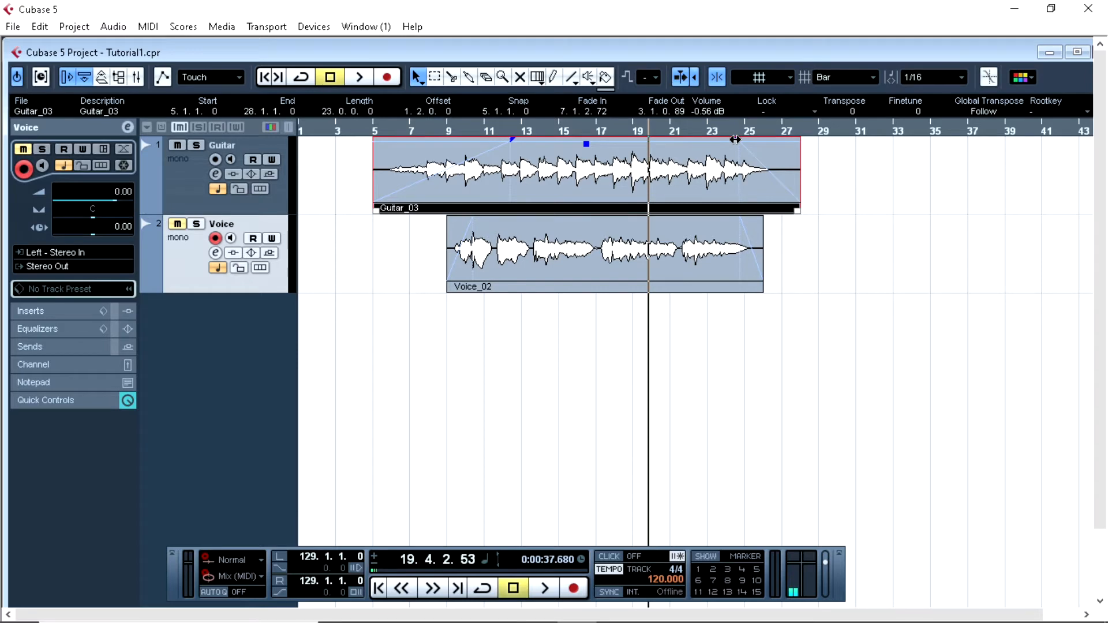
drag(735, 139, 615, 142)
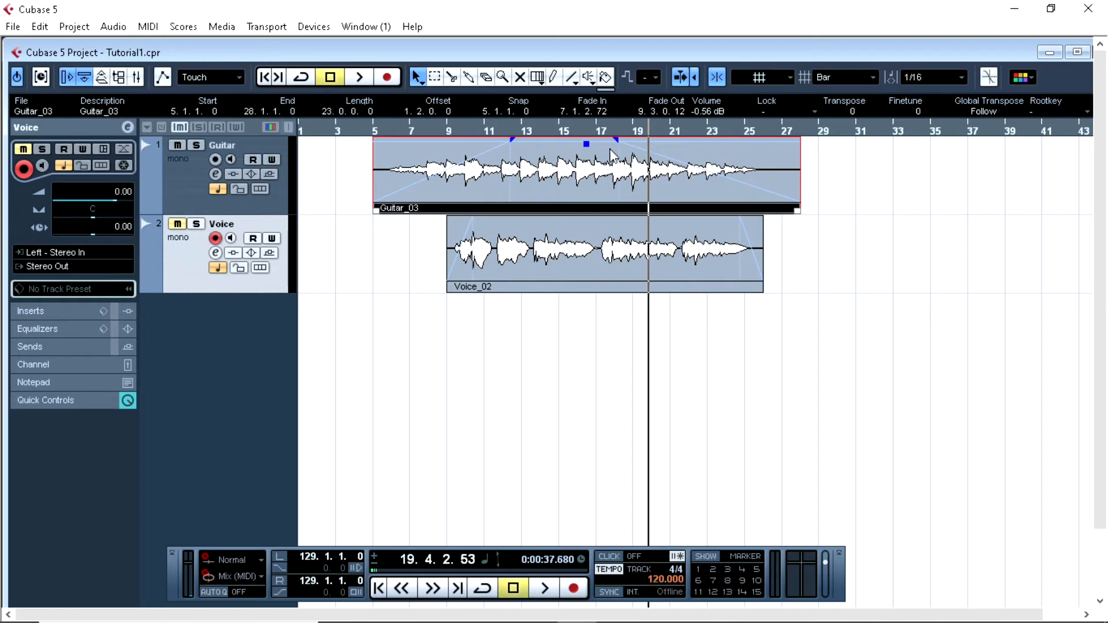
click(544, 127)
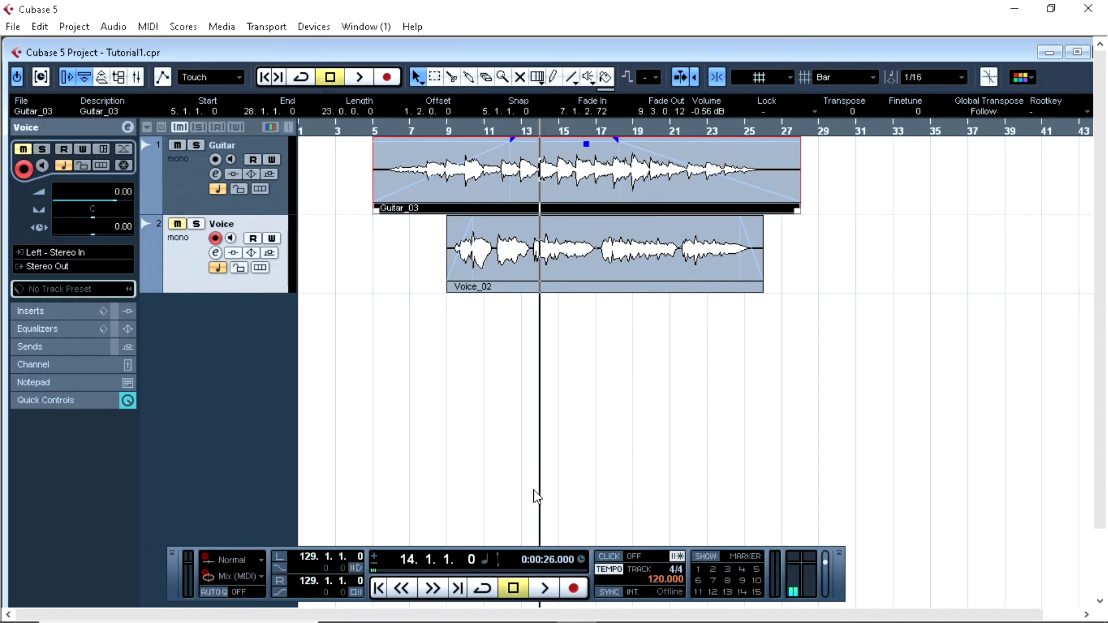
click(545, 595)
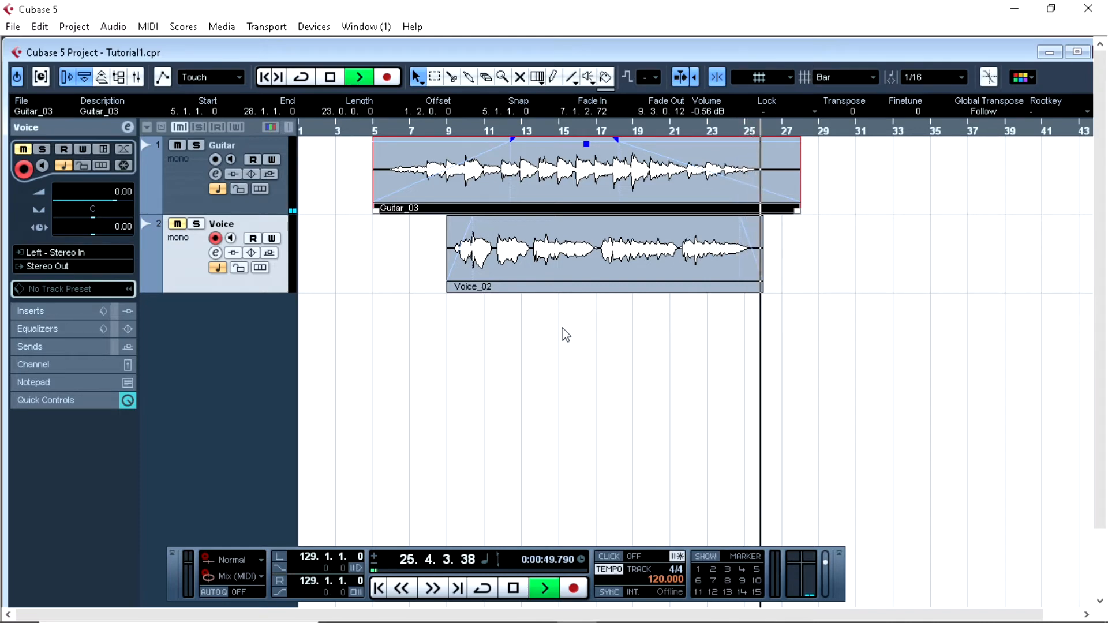
click(513, 588)
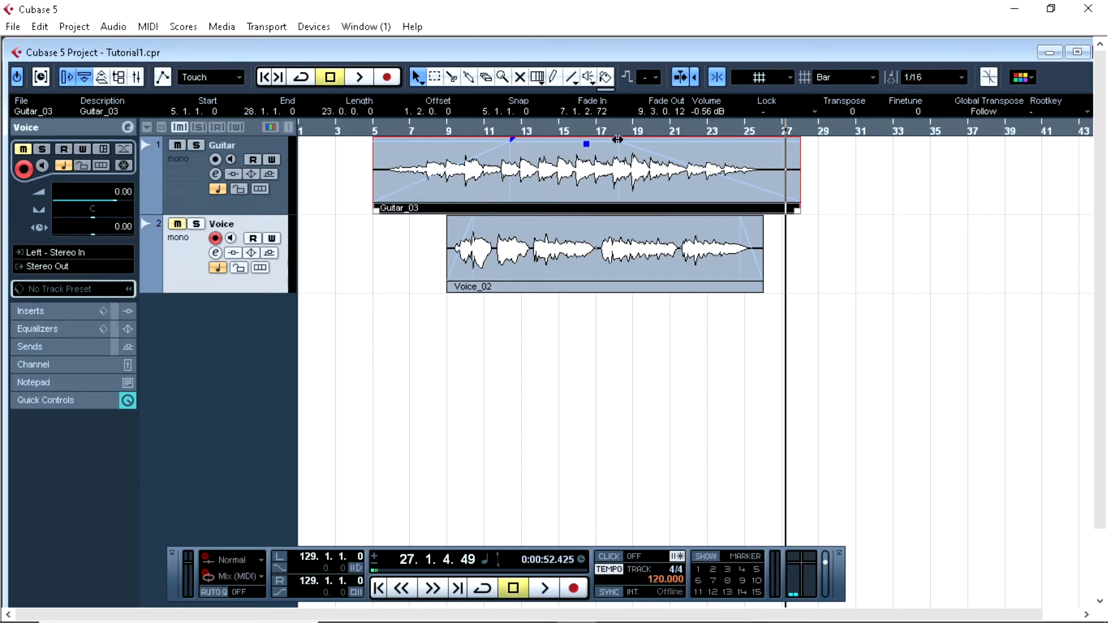
Shorten the Guitar_03 clip's fade-in to about 1.1.1.63 and its fade-out to about 2.1.0.81.
key(KP_0)
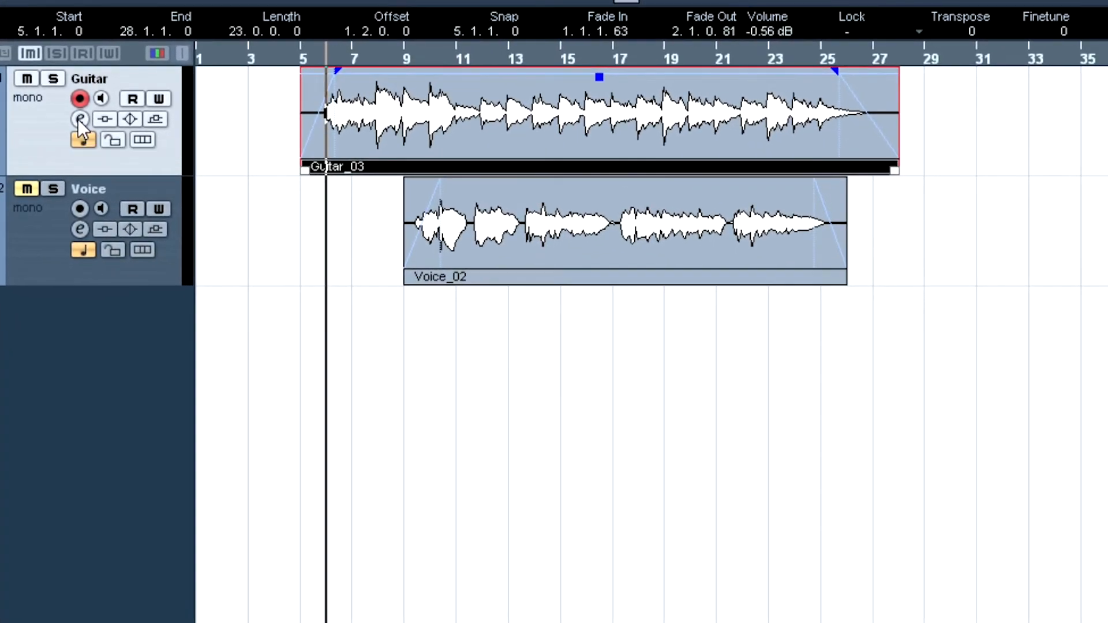
Enable EQ bands 1 and 4 on the Guitar channel and set band 4 to a gain of 18.0 at 1190 Hz.
click(80, 120)
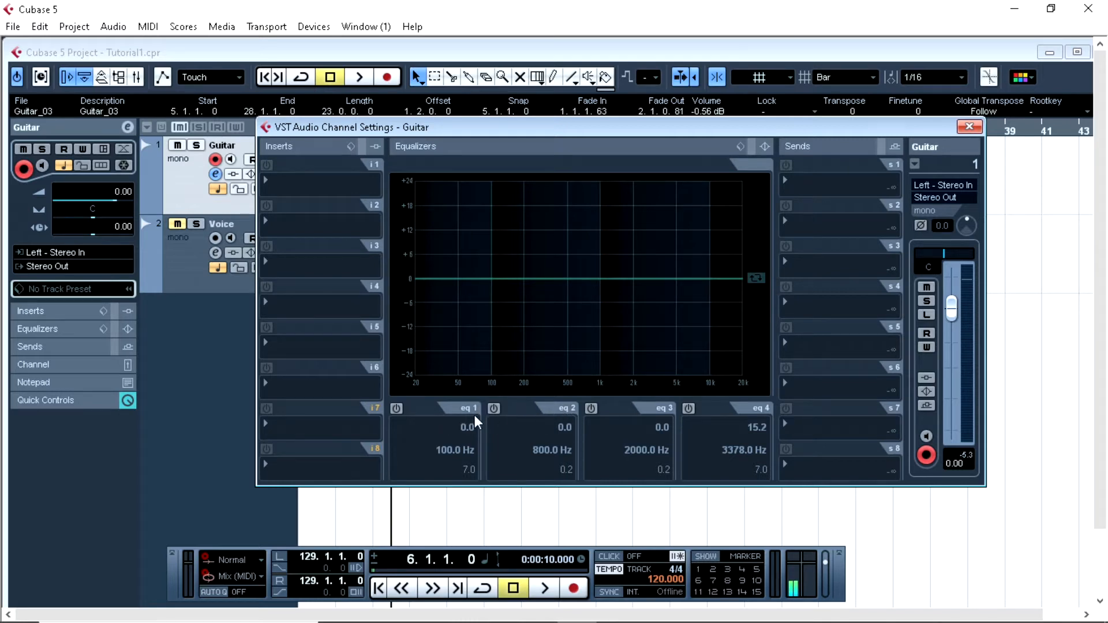
click(397, 409)
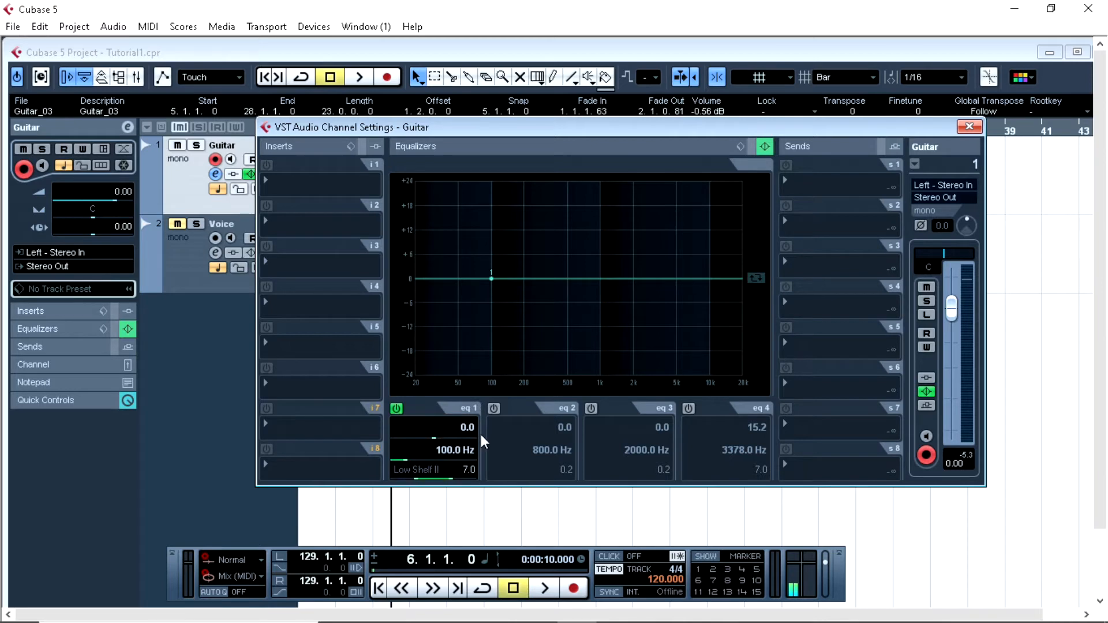
click(687, 409)
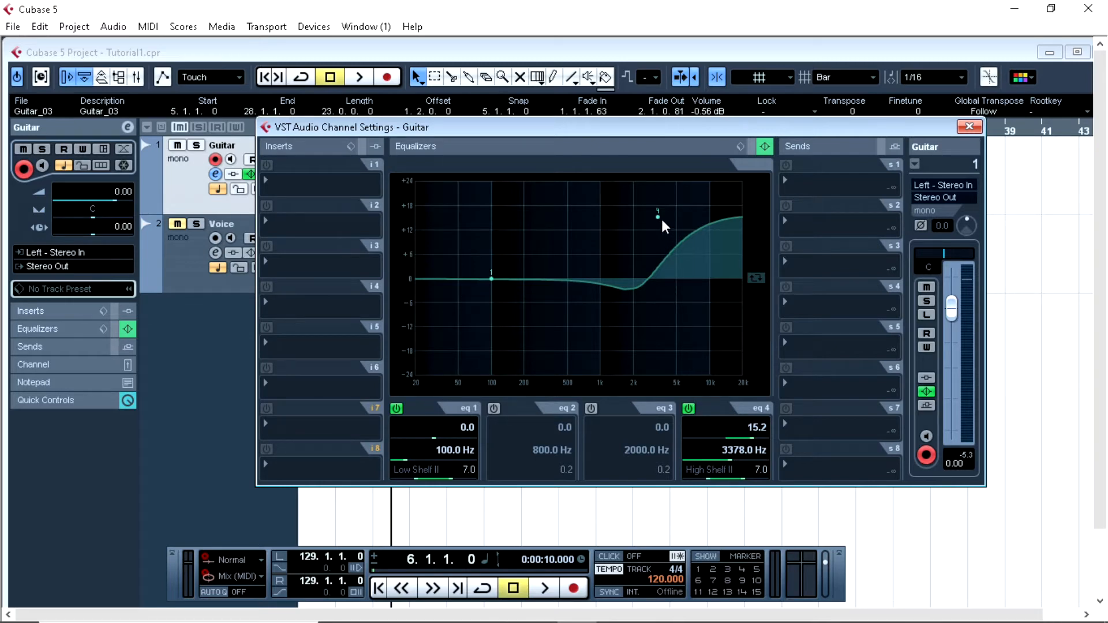
drag(659, 217, 608, 206)
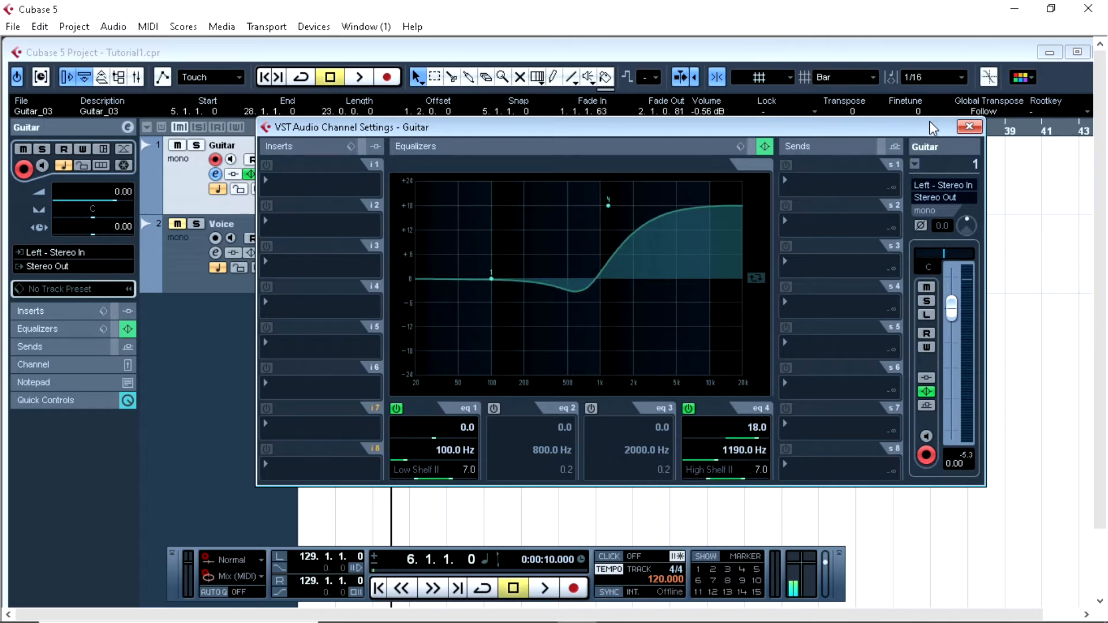
click(969, 126)
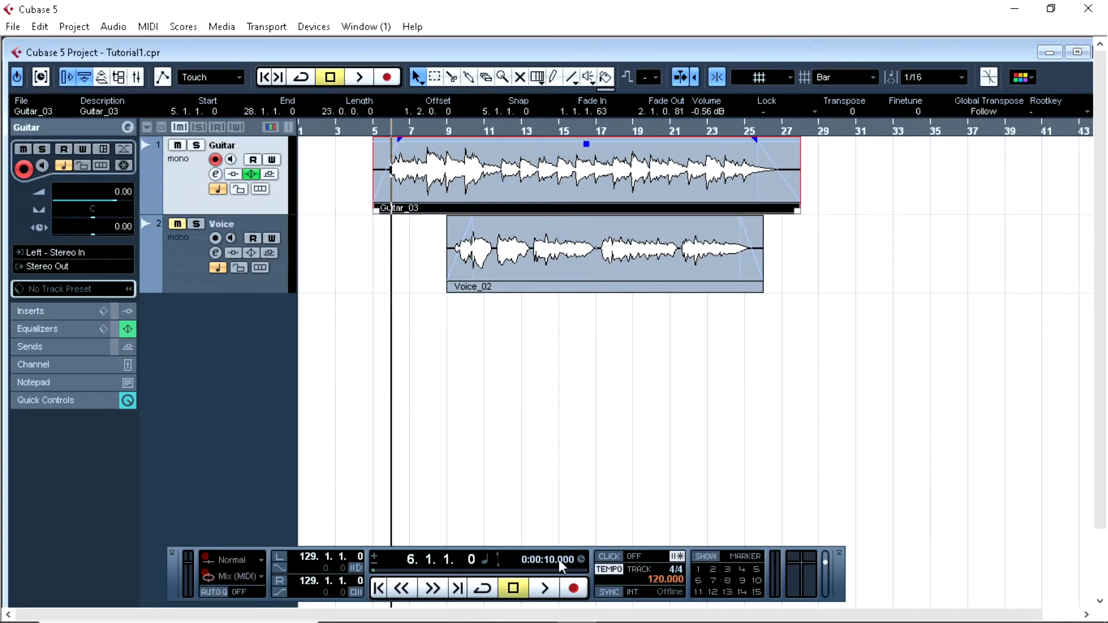
Audition the guitar from bar 6 and set the Guitar channel's EQ band 4 to a gain of -7.8 at 2799 Hz.
click(551, 591)
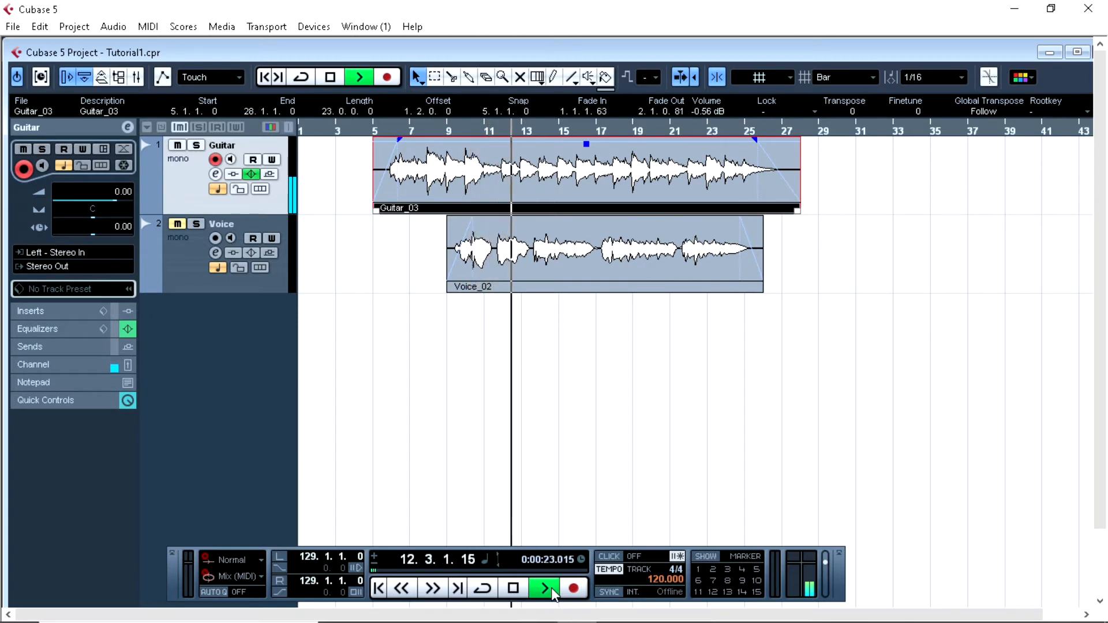
click(511, 588)
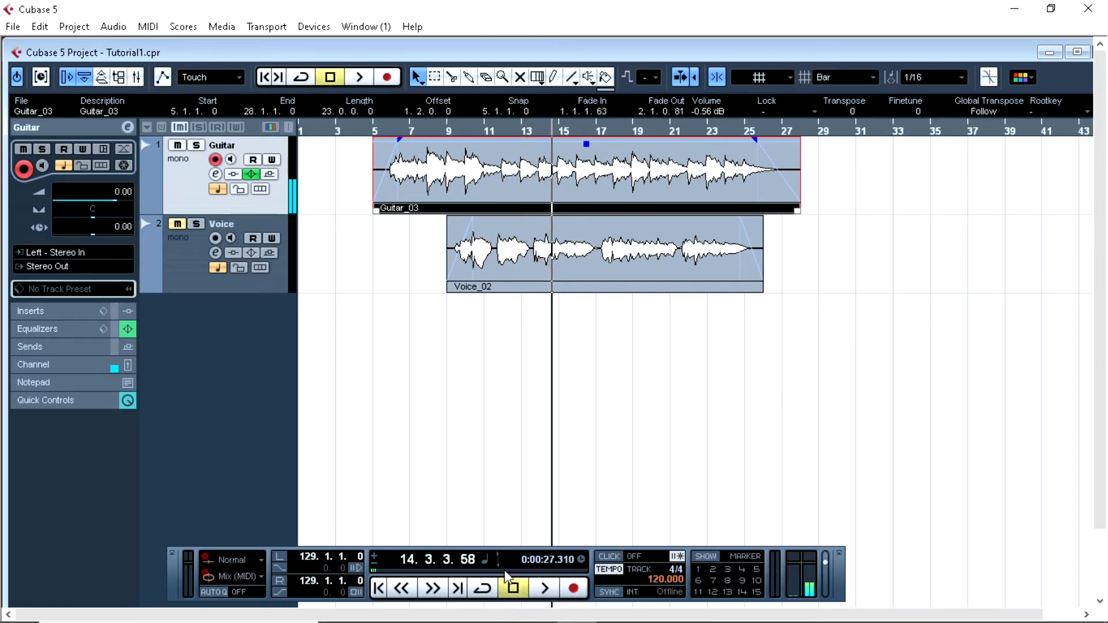
click(214, 174)
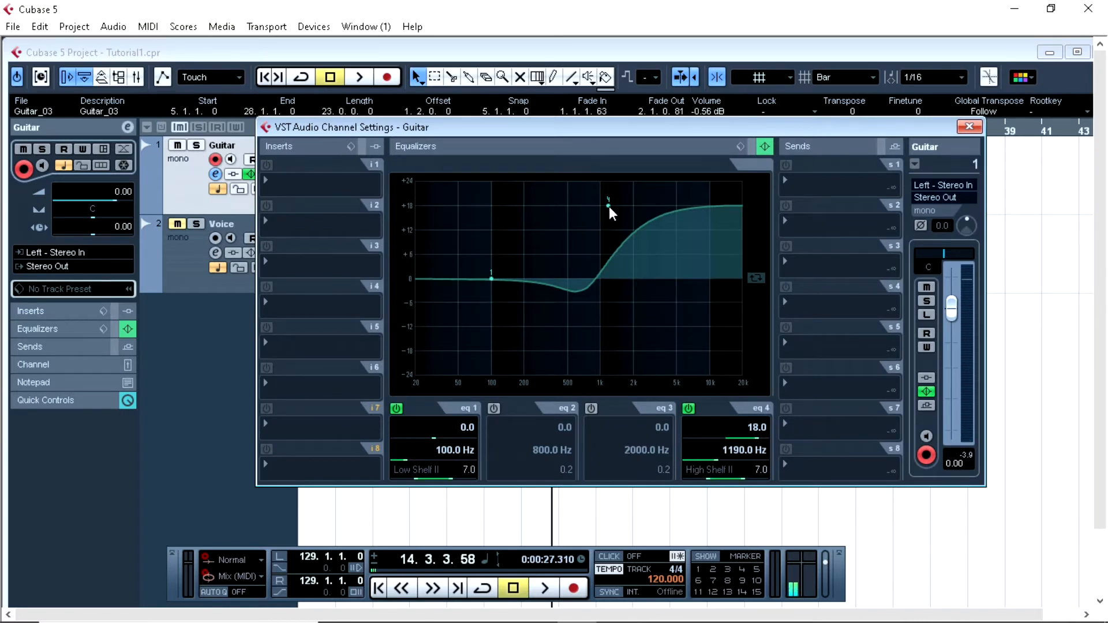
drag(608, 205, 648, 310)
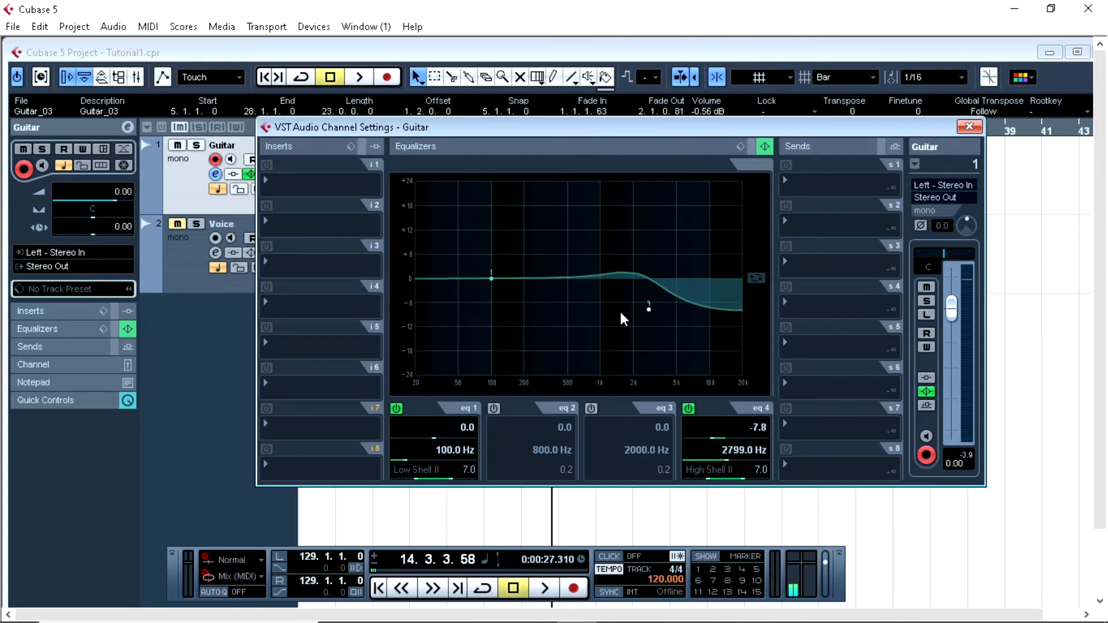
click(969, 126)
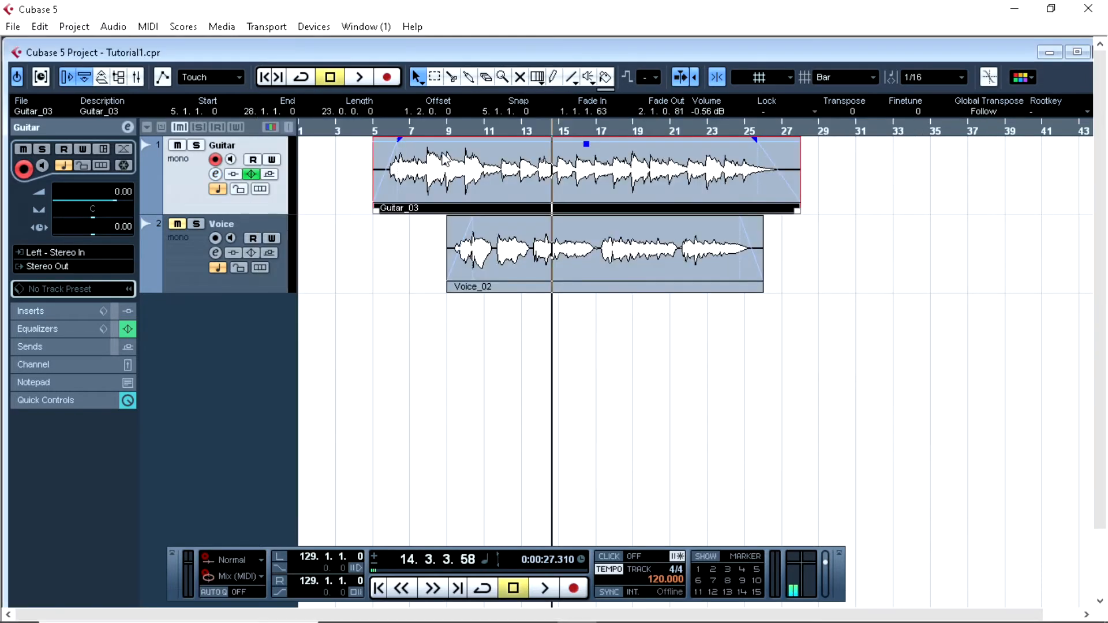
Audition the guitar with the high-band cut from about 5.4.2.62.
click(398, 126)
click(387, 127)
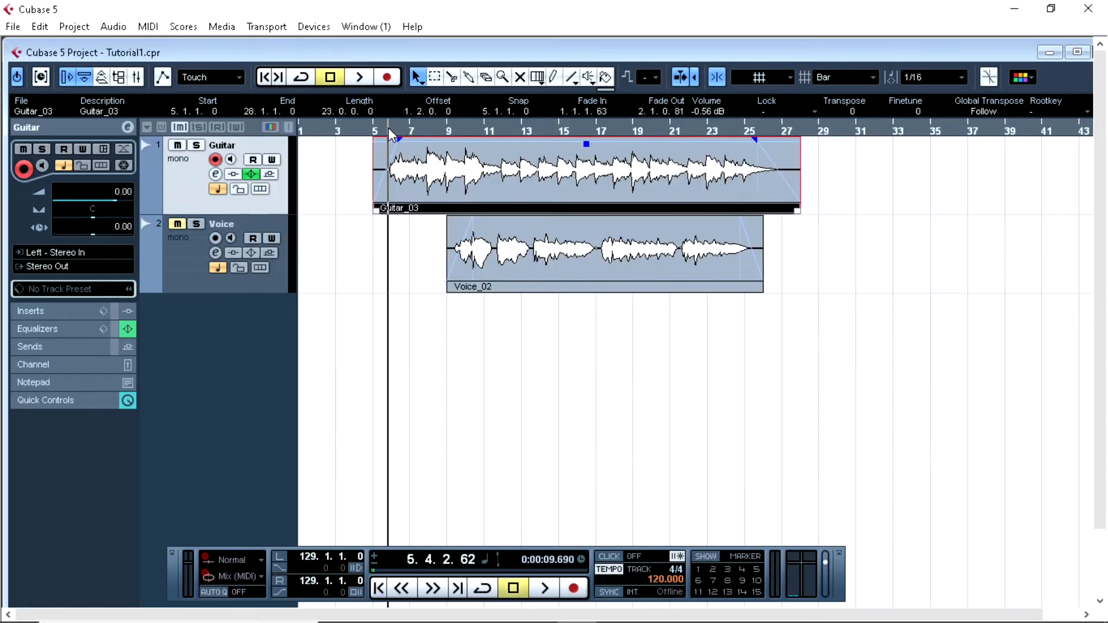
click(550, 590)
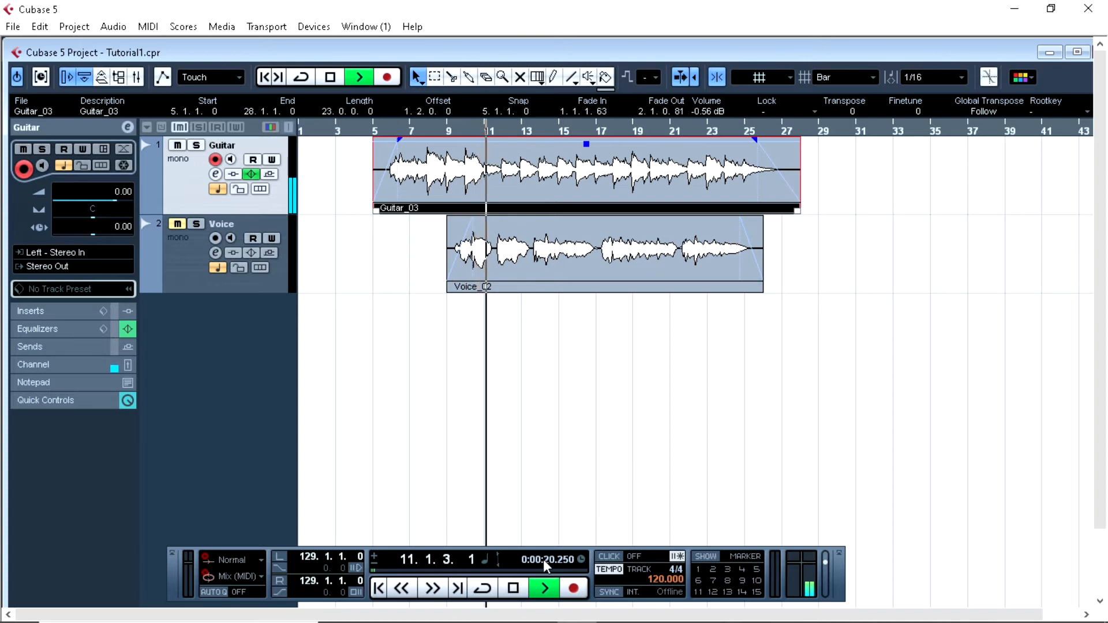
click(513, 588)
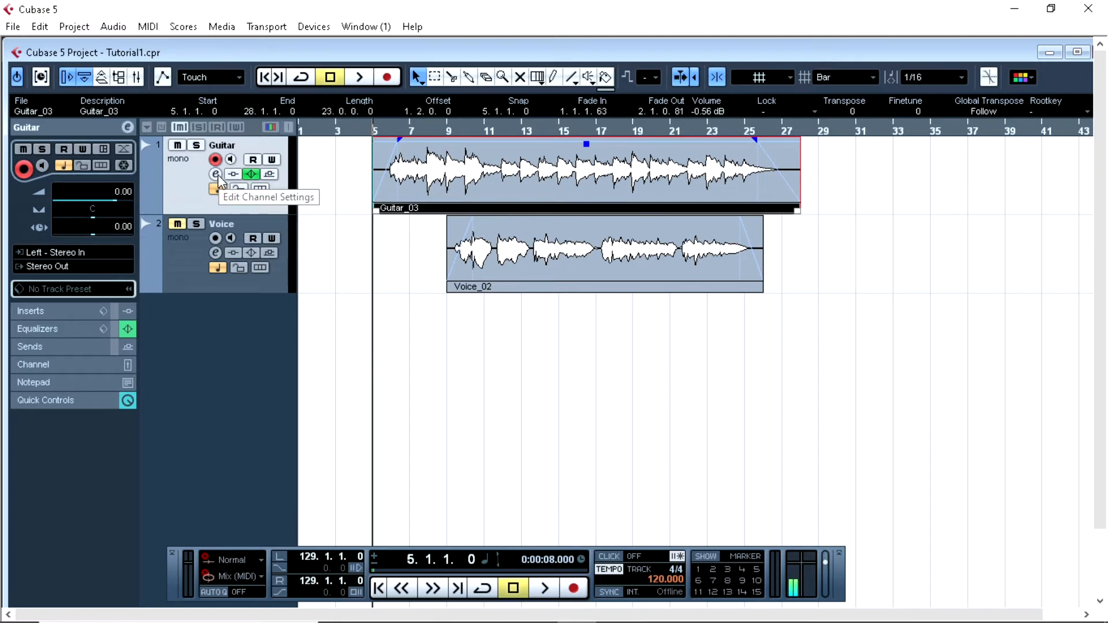
On the Guitar channel, set EQ band 4 to 0.0 at 20000 Hz and band 1 to 16.4 at 114 Hz.
click(216, 174)
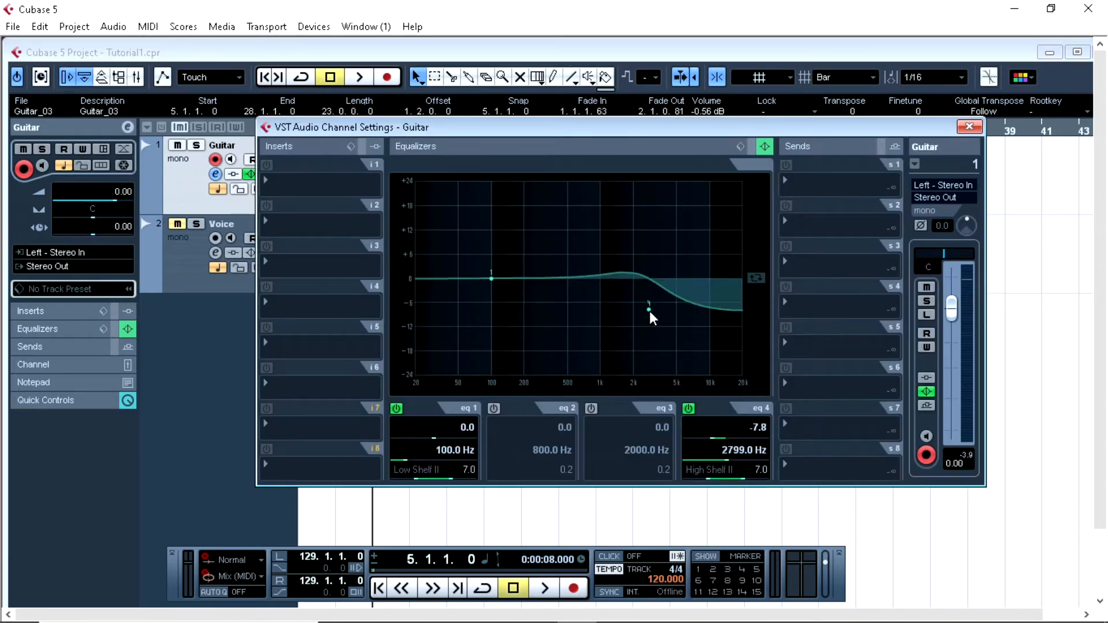
drag(649, 311, 744, 282)
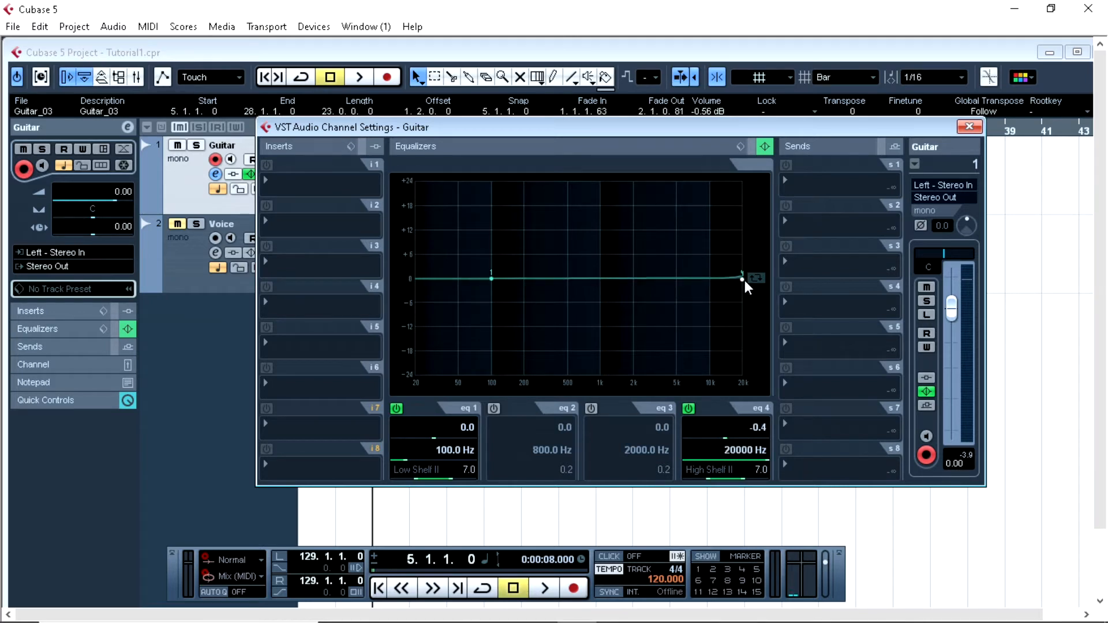
drag(745, 279, 744, 278)
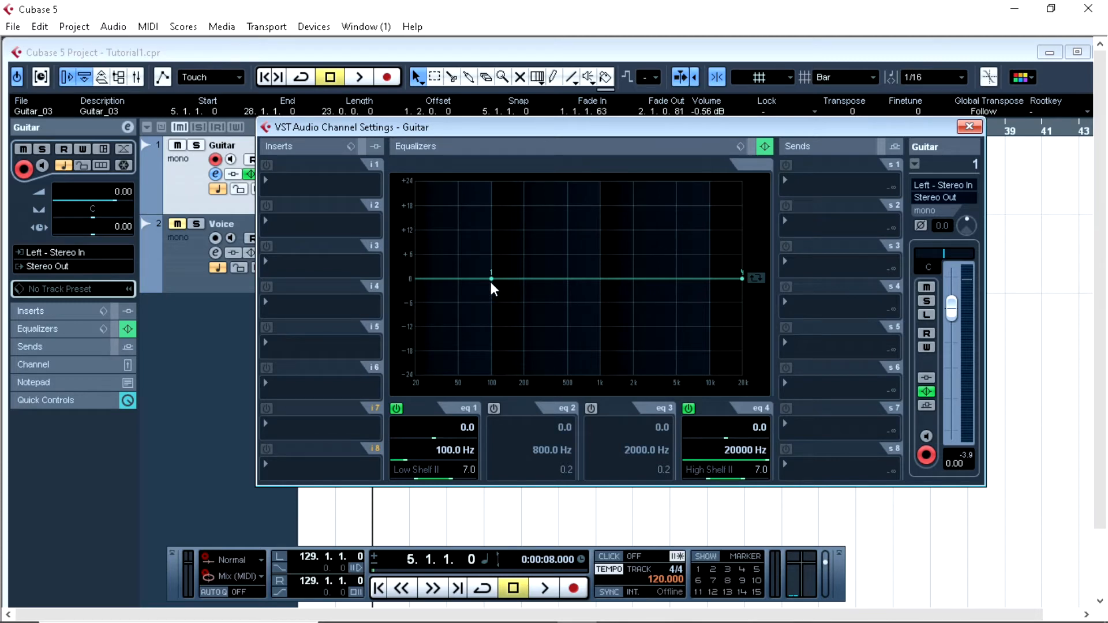
drag(490, 279, 497, 213)
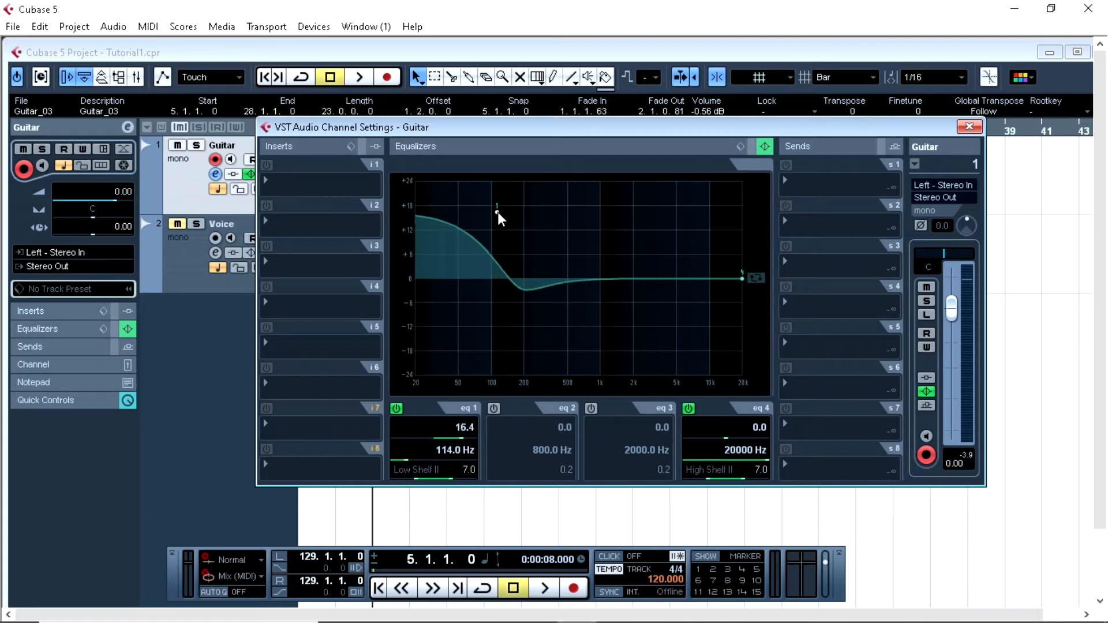
click(968, 127)
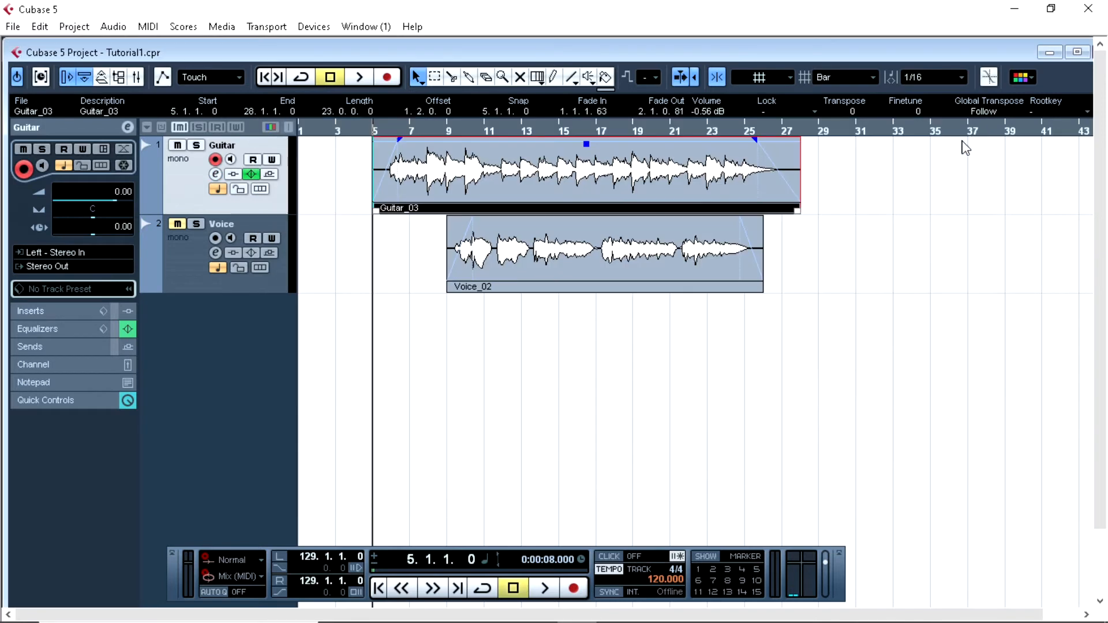
Audition the guitar with the low-band boost from just before bar 6.
click(390, 130)
click(545, 586)
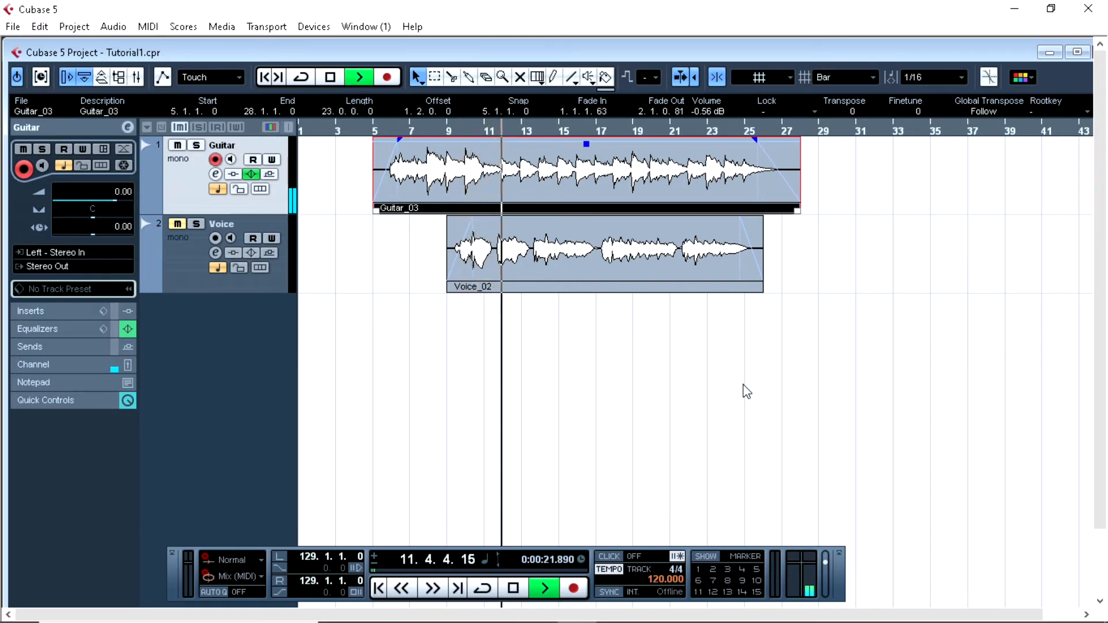
click(514, 587)
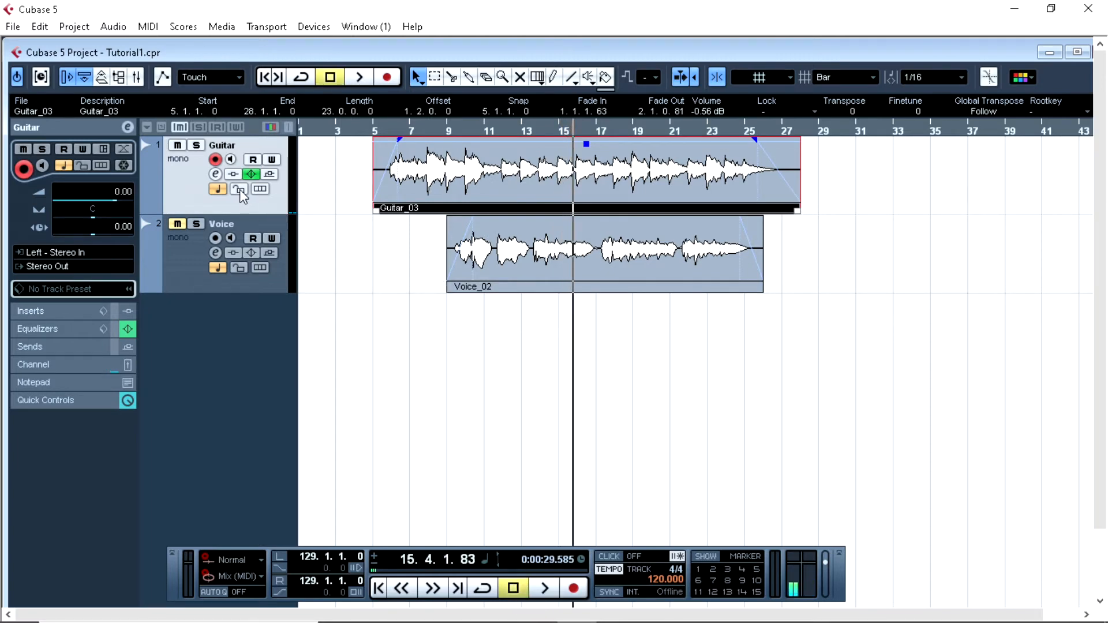
Set the Guitar channel's EQ band 1 to -24.0 at 99 Hz and audition the guitar from about 5.4.1.99.
click(216, 174)
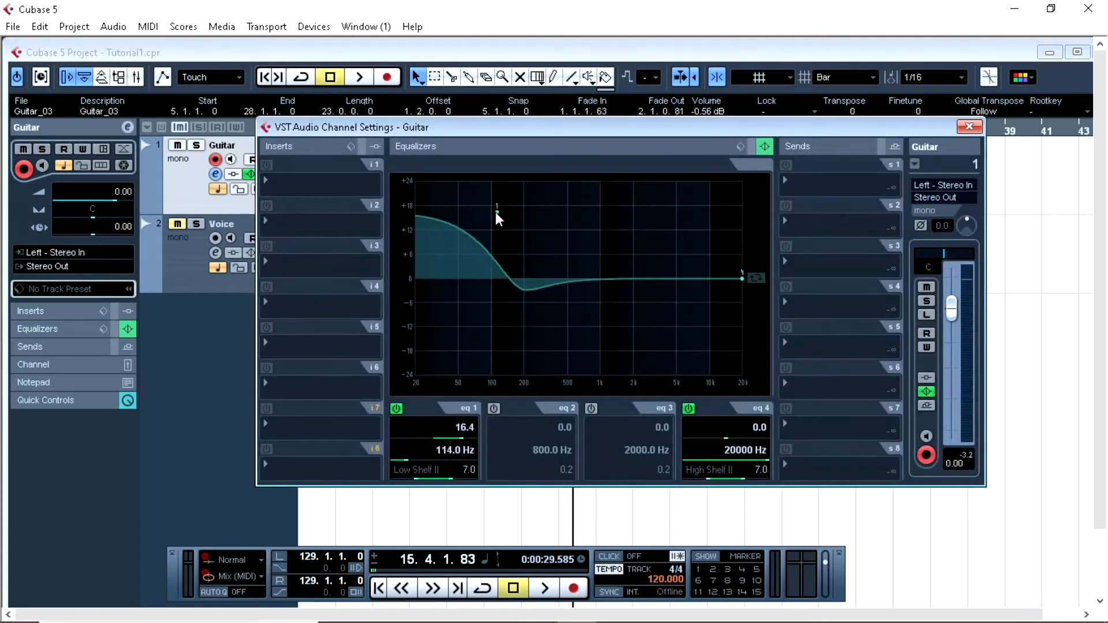
drag(496, 211, 492, 379)
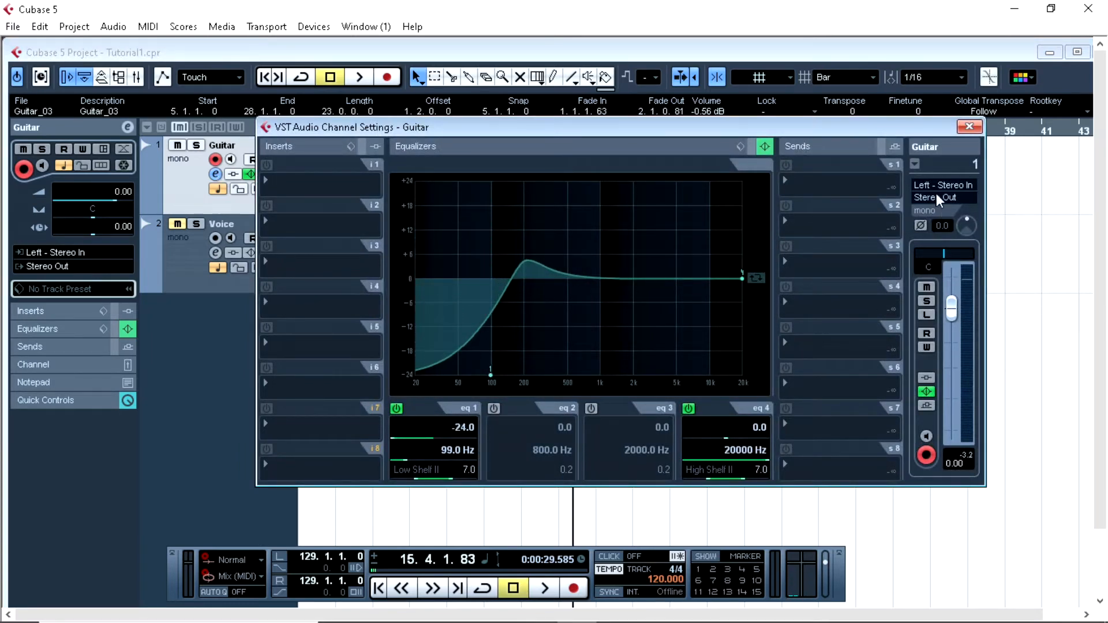
click(970, 127)
click(393, 130)
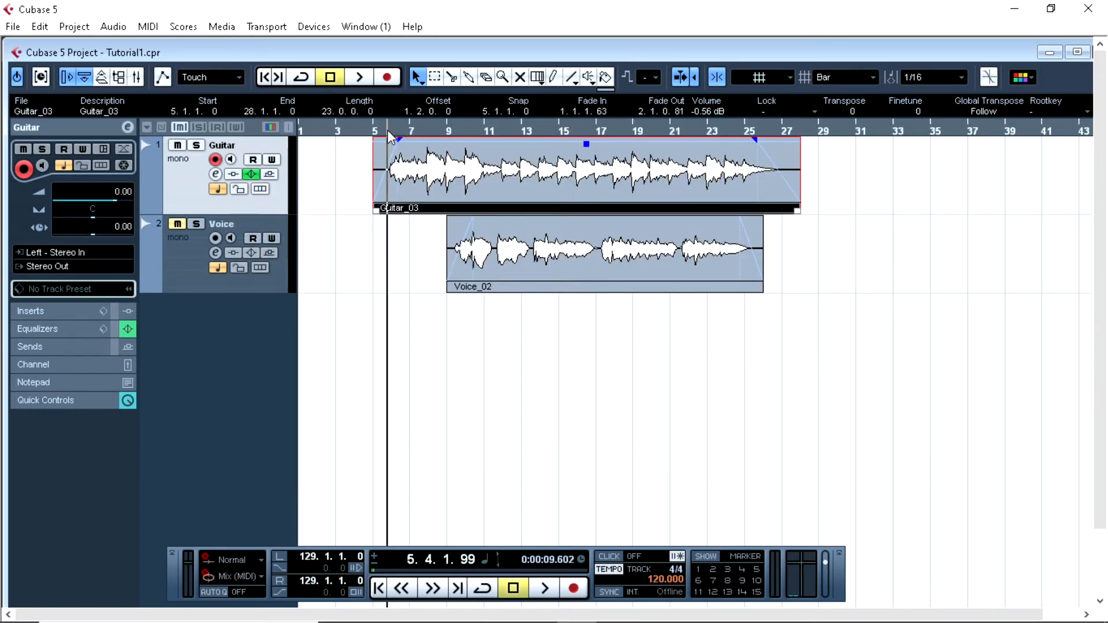
click(543, 588)
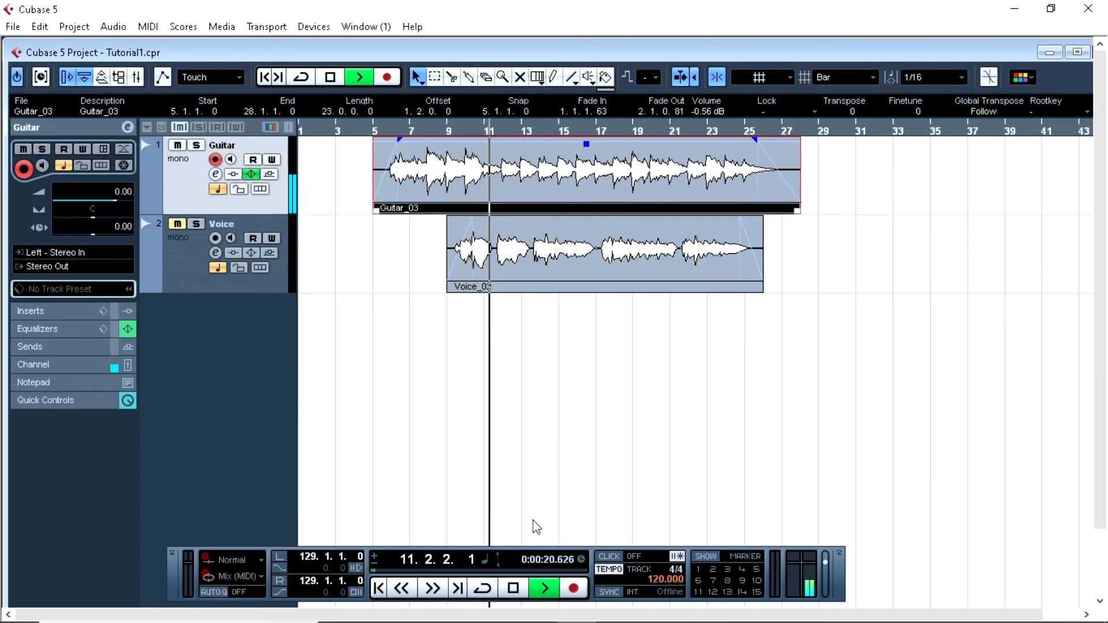
click(514, 590)
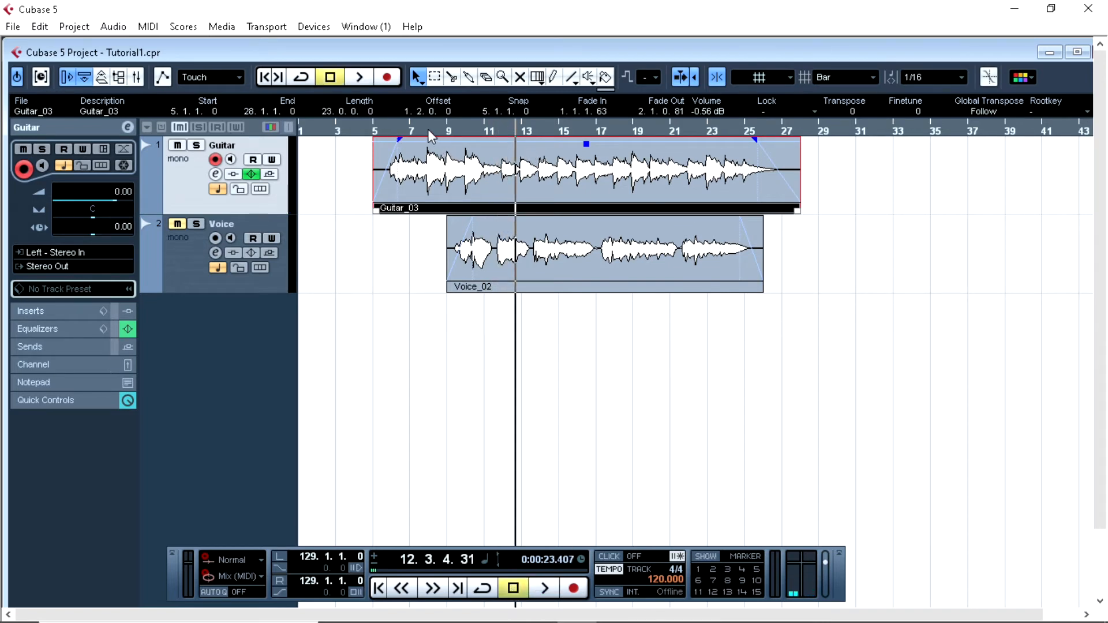
Set the Guitar channel's EQ band 1 to a gain of about 0.8 at 20 Hz.
click(216, 175)
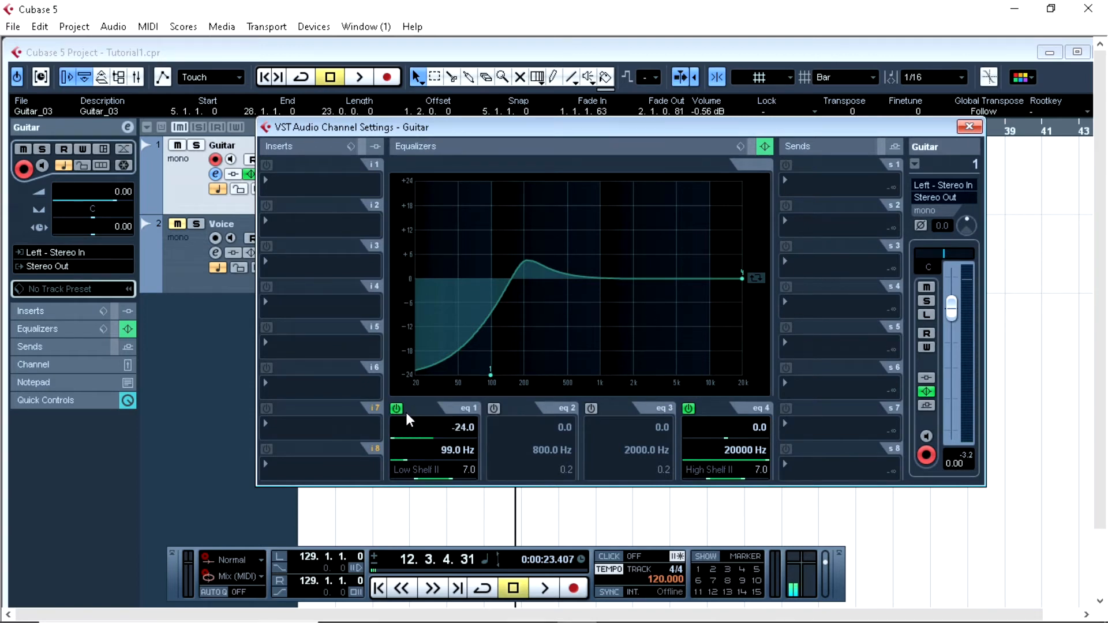
drag(491, 374, 414, 275)
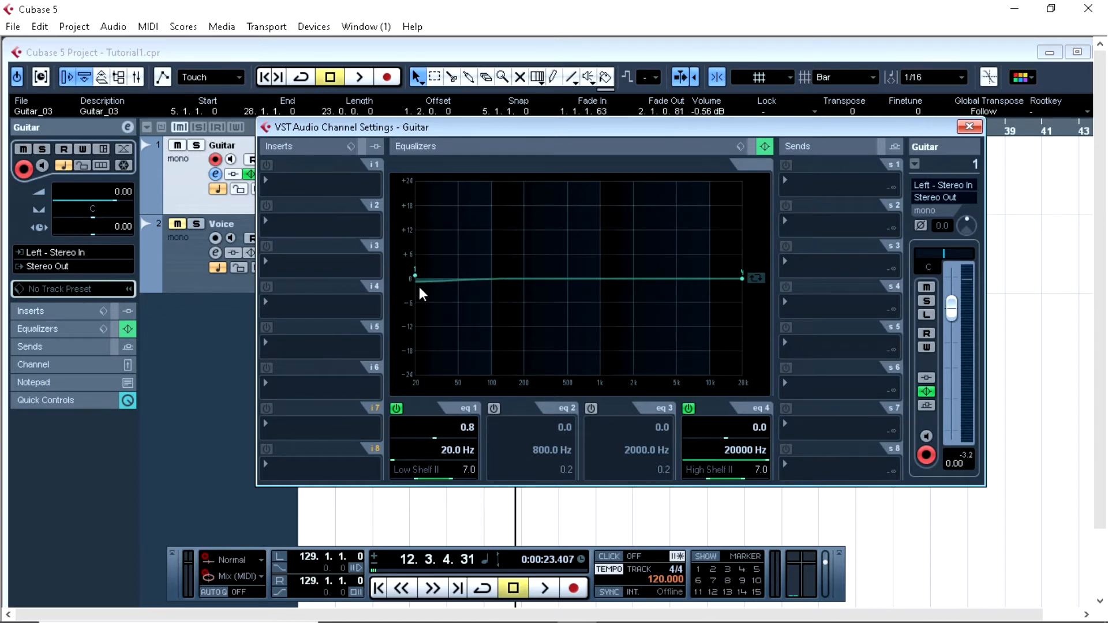
click(970, 127)
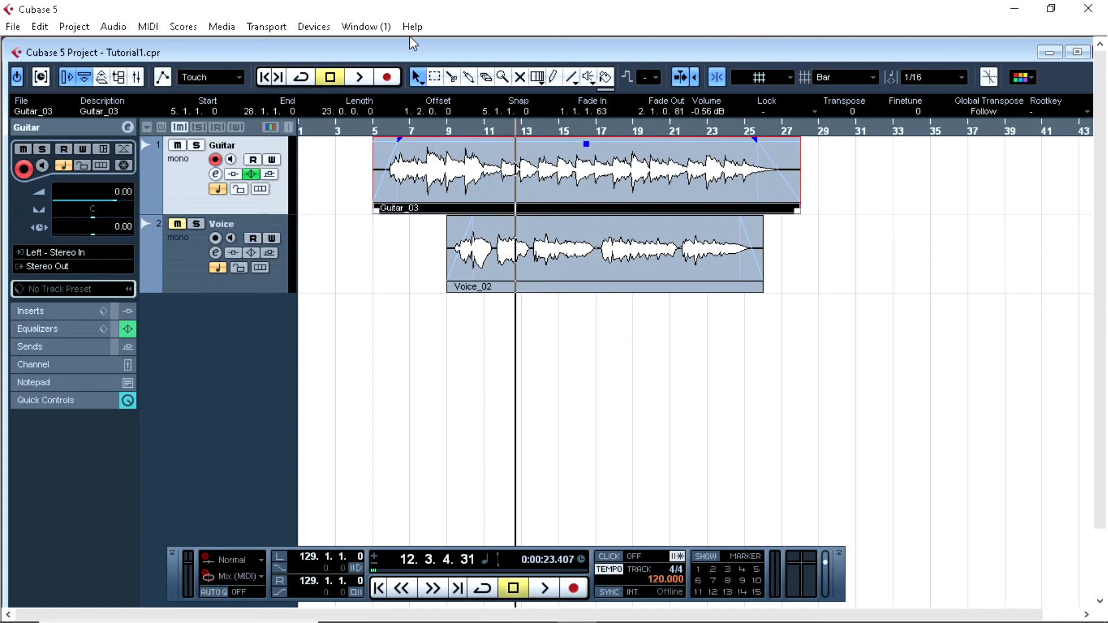
Turn off EQ bands 4 and 1 on the Guitar channel.
click(216, 174)
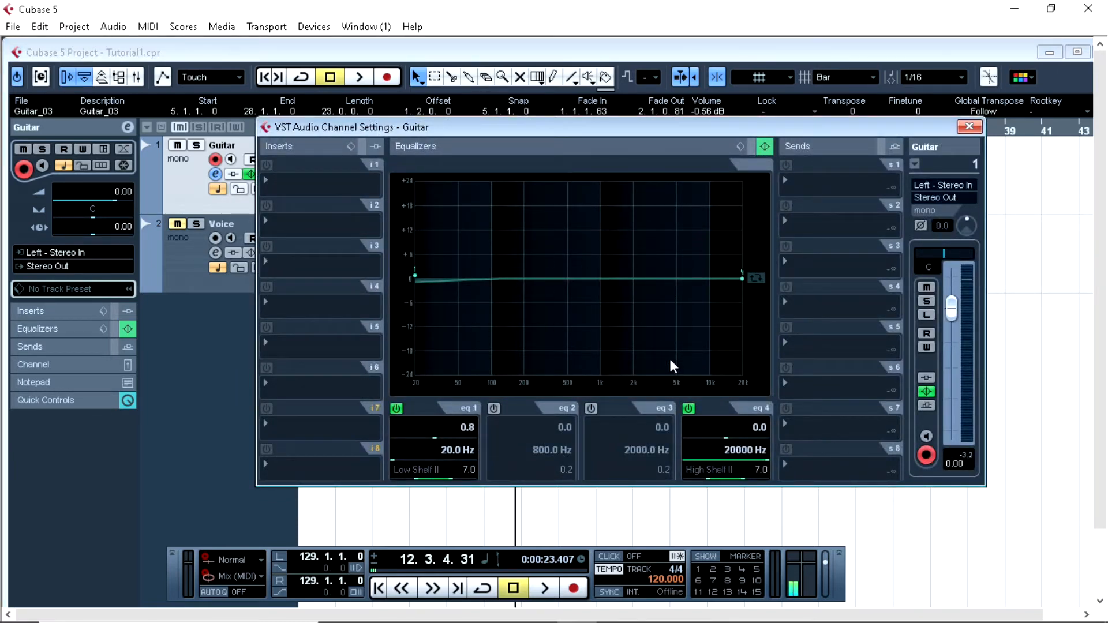
click(689, 408)
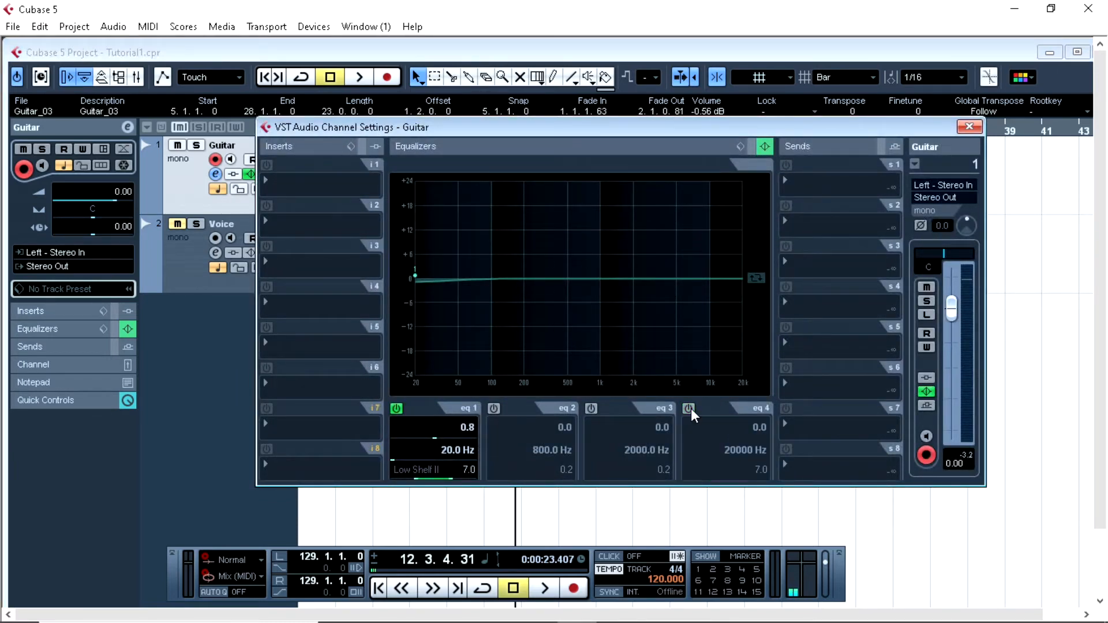
click(397, 408)
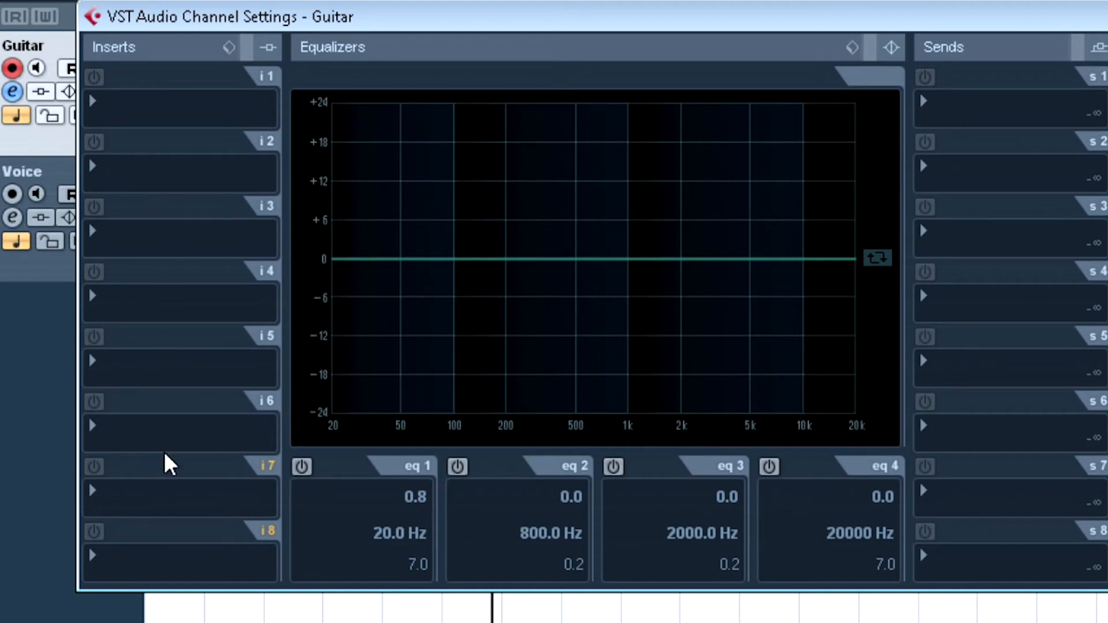
Add the Reverb A effect to the Guitar channel's first insert slot, keeping its Default preset.
click(109, 114)
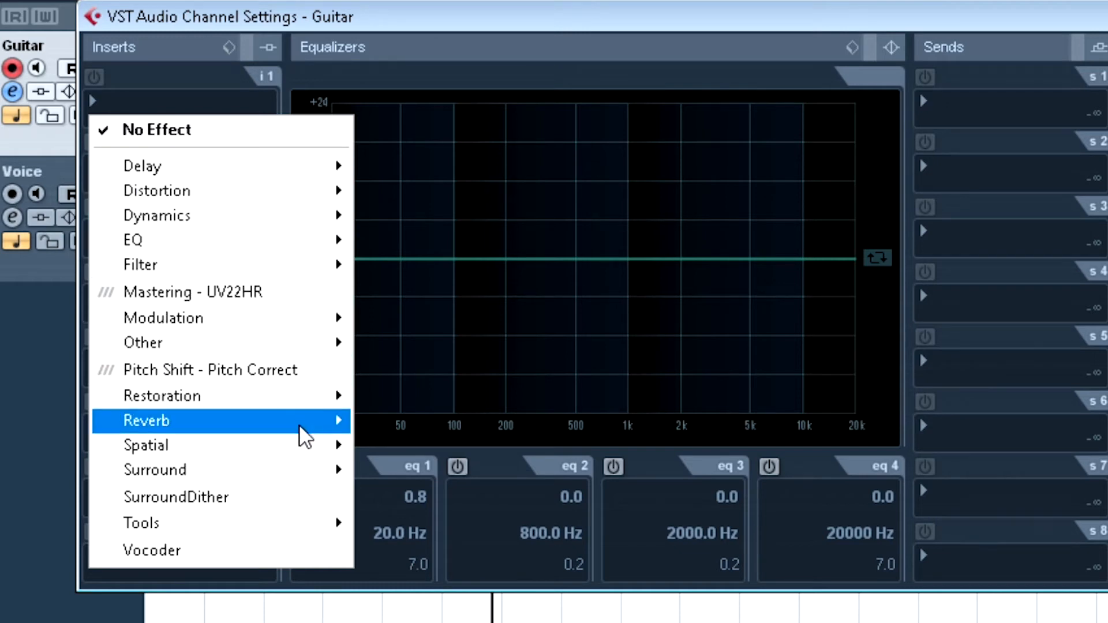
mouse_move(280, 430)
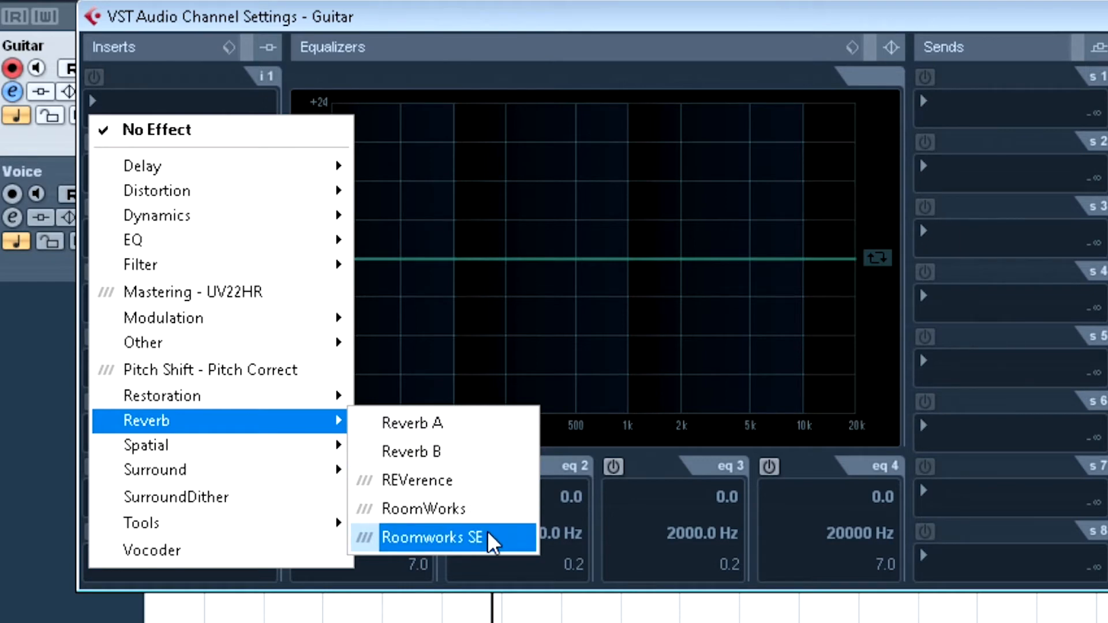
click(438, 425)
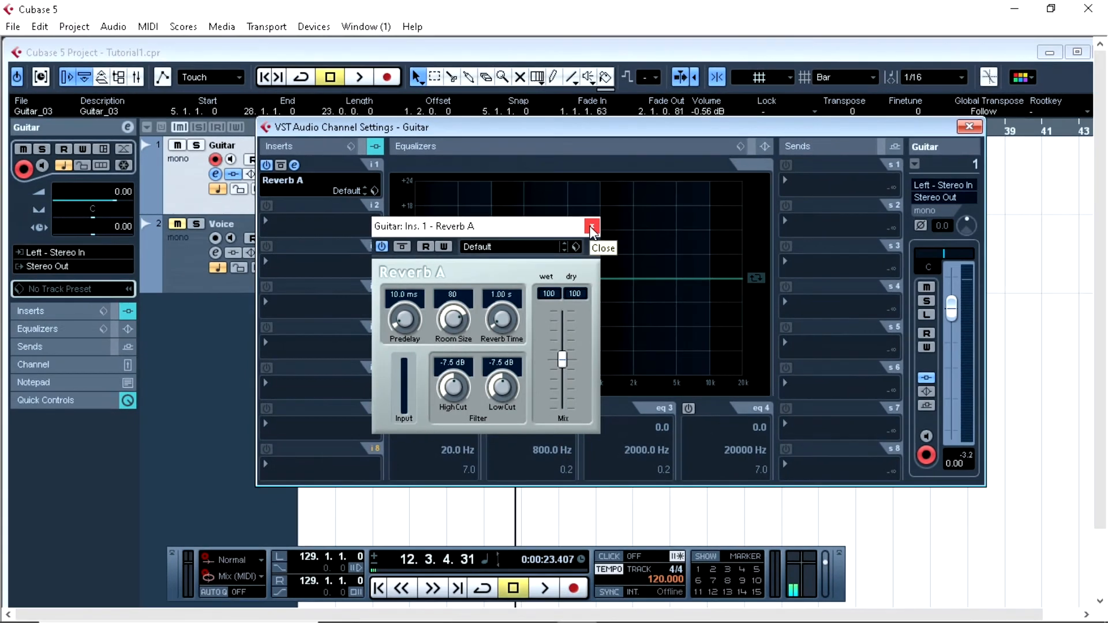
click(592, 228)
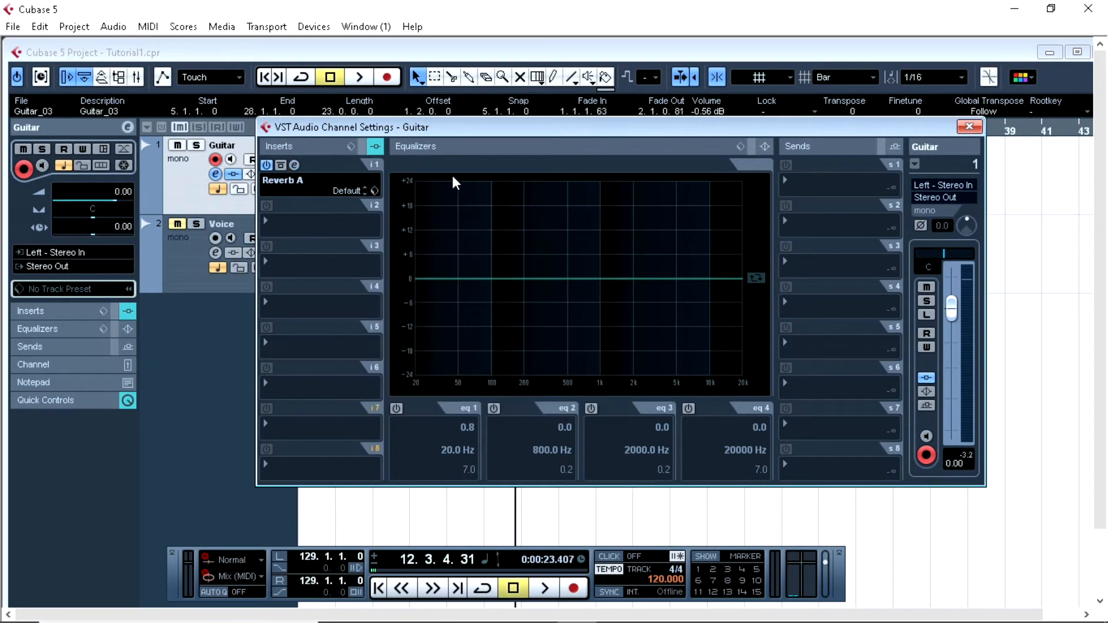
click(969, 127)
Audition the guitar with Reverb A from just before bar 6.
drag(413, 128, 391, 129)
click(544, 588)
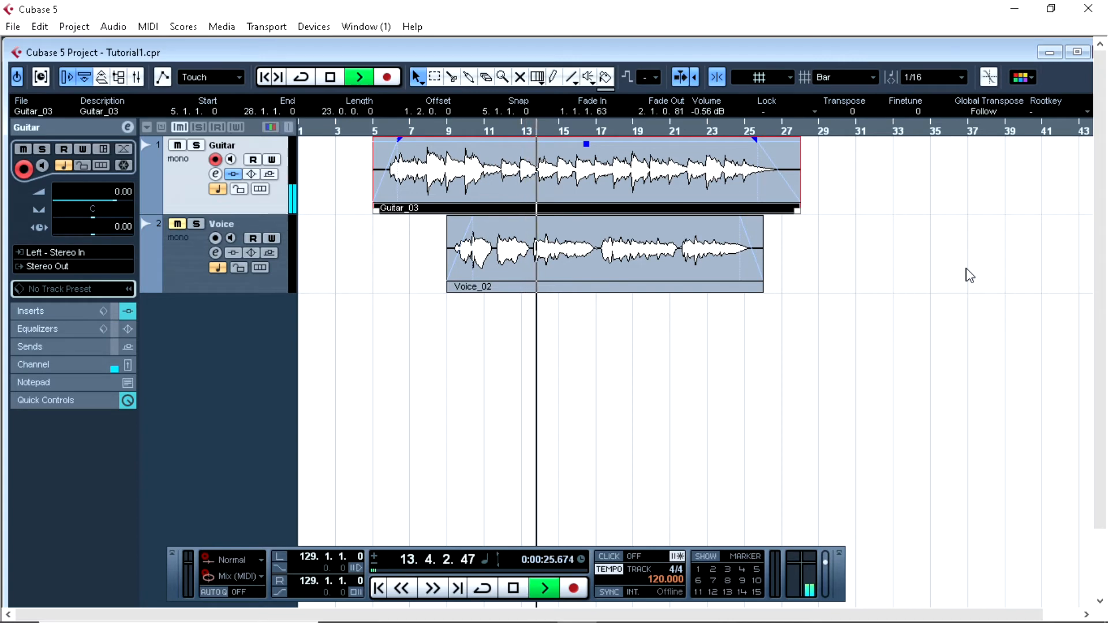
click(514, 587)
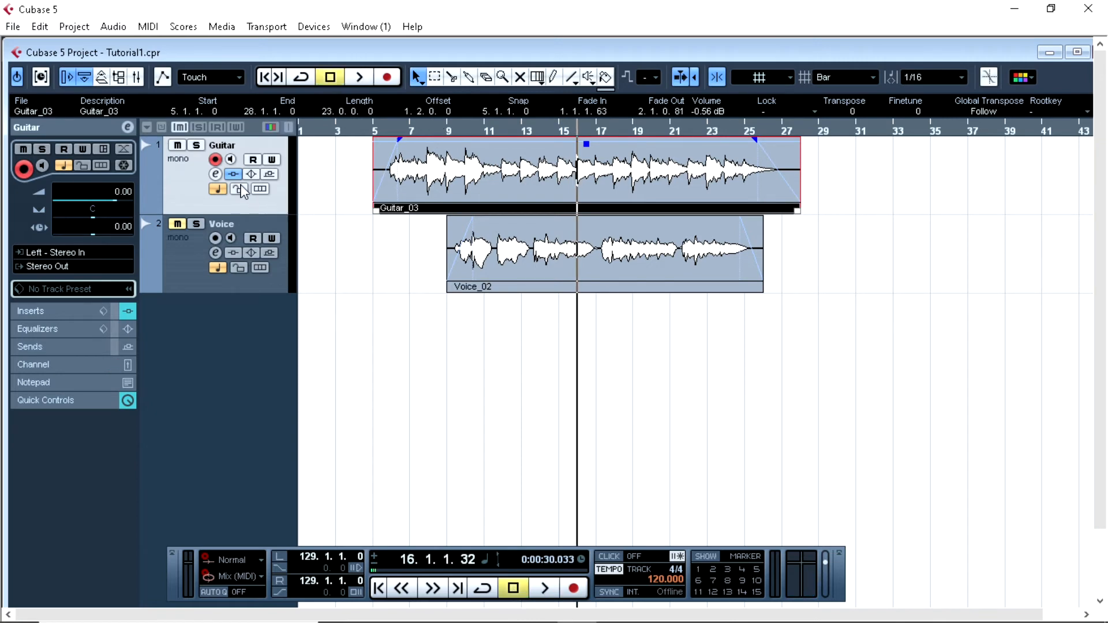
Add the DoubleDelay effect to the Guitar channel's second insert slot, keeping its Default preset.
click(219, 174)
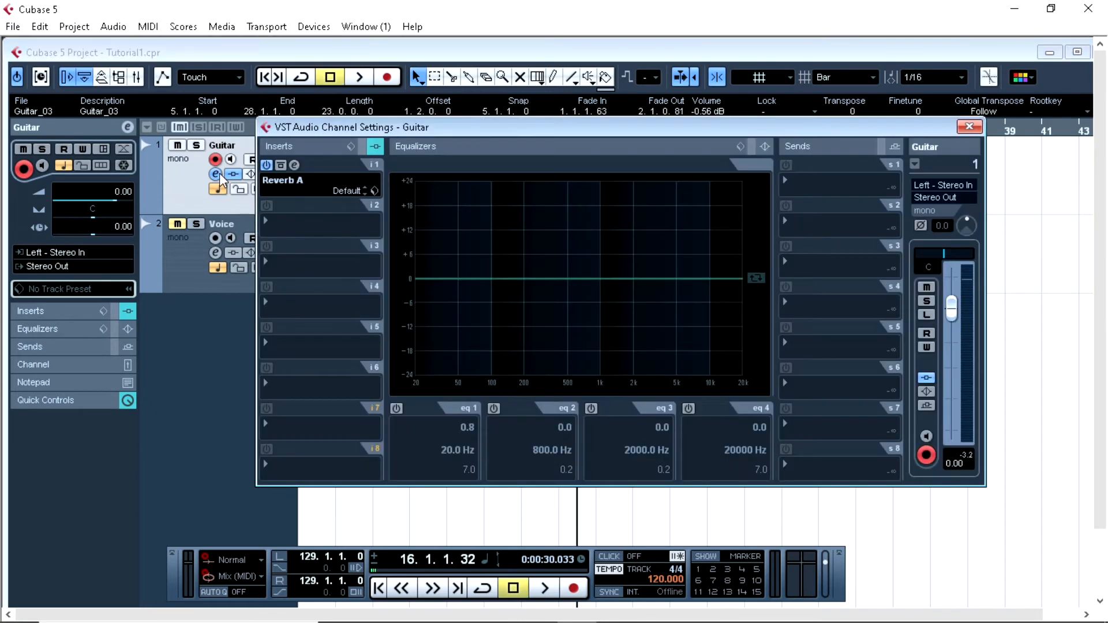
click(315, 224)
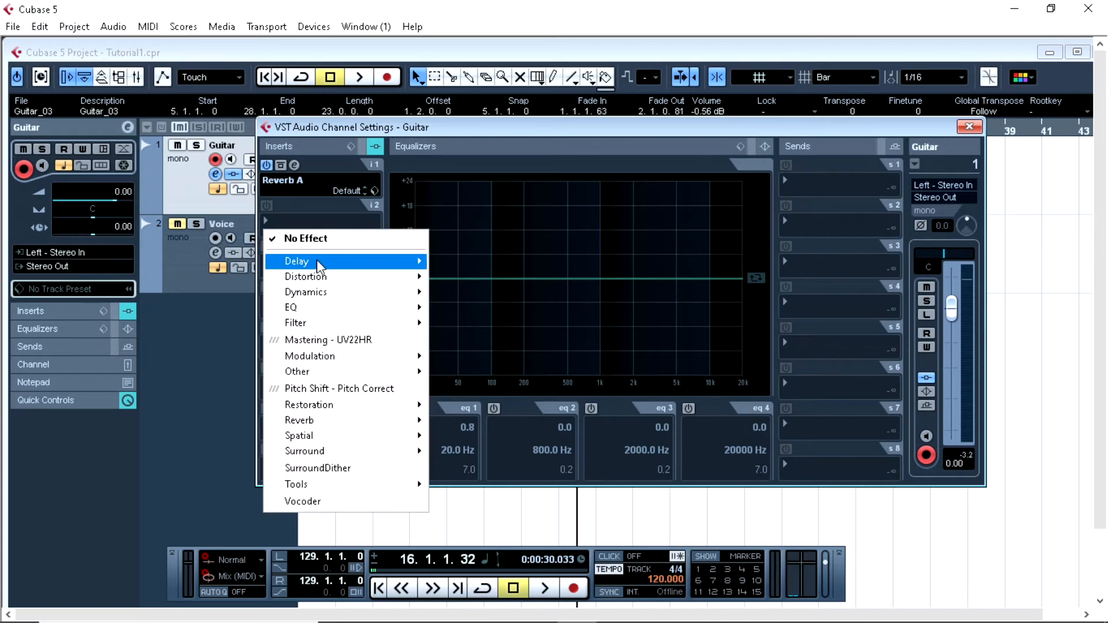
mouse_move(317, 260)
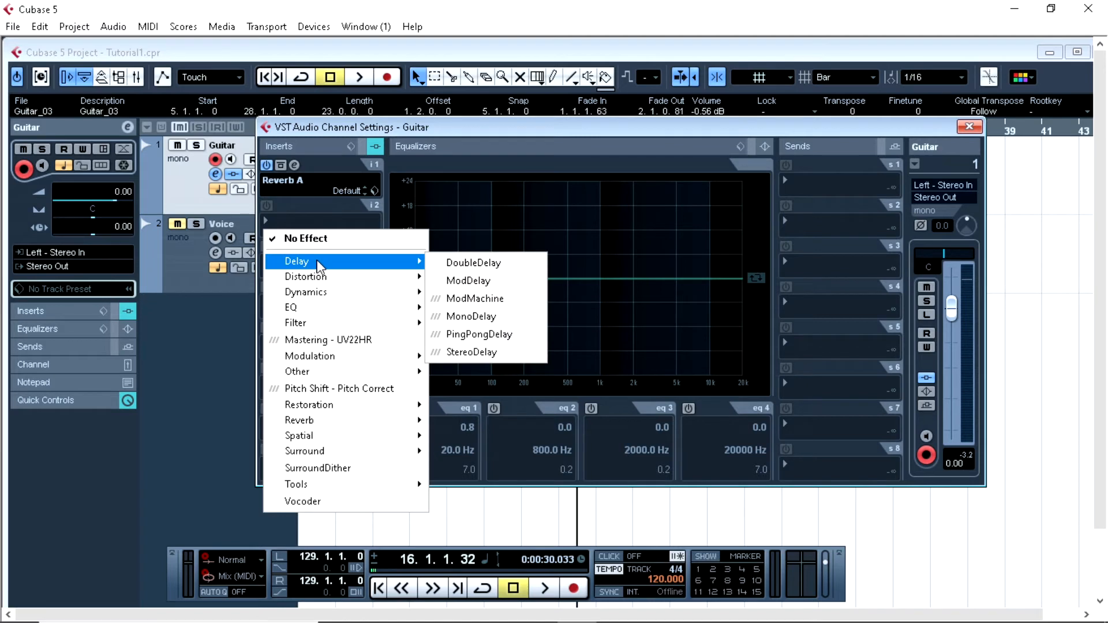
click(495, 266)
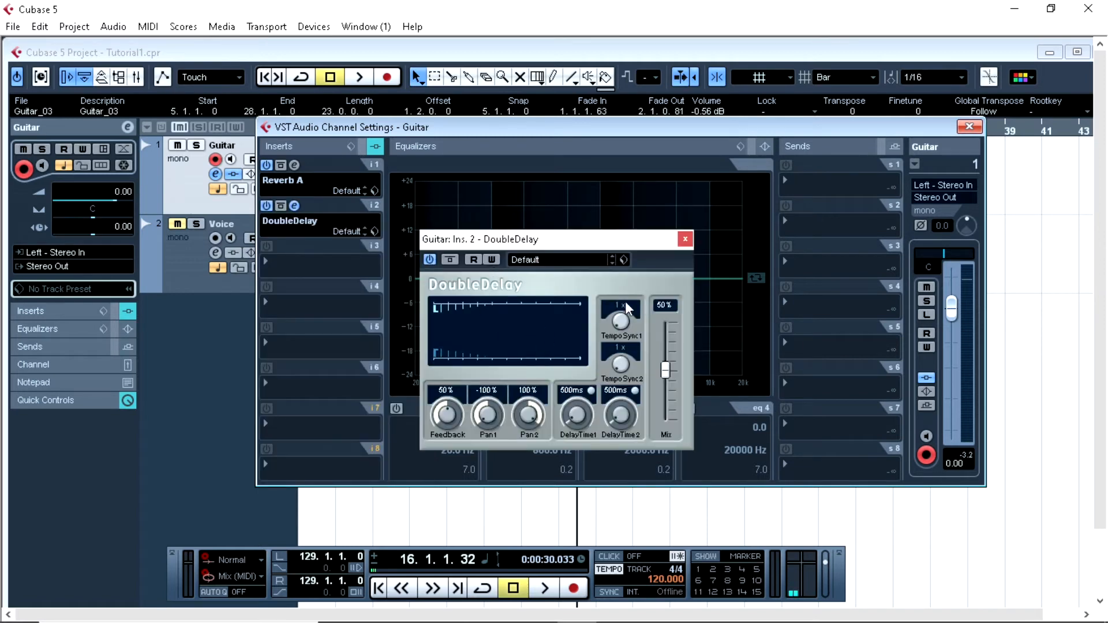
click(686, 239)
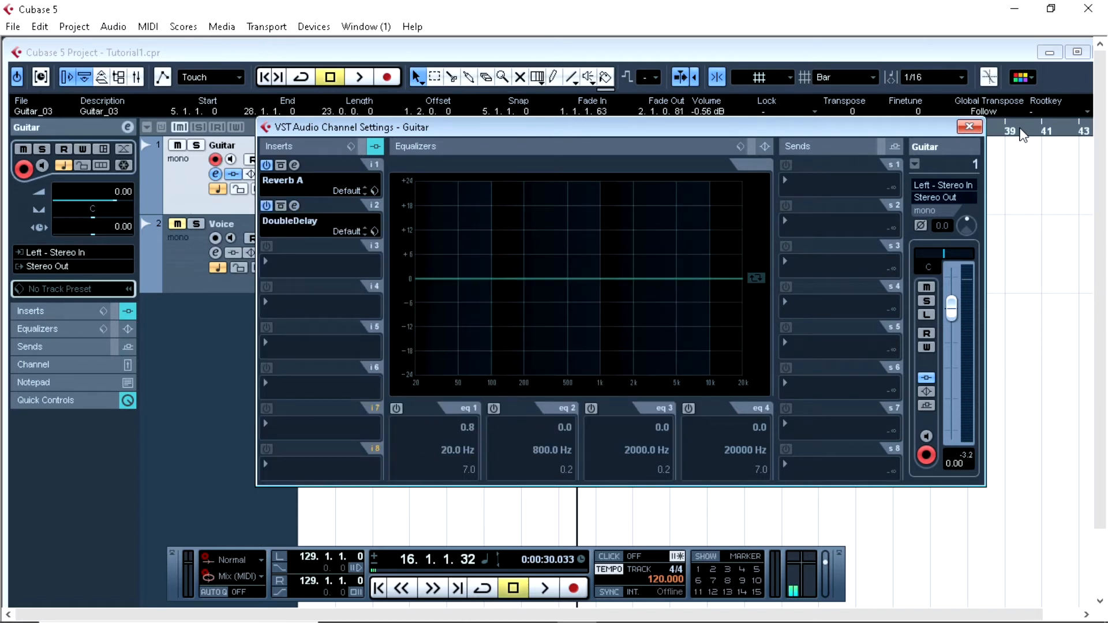
click(968, 126)
Audition the guitar with Reverb A and DoubleDelay together from just before bar 6.
drag(403, 132, 389, 130)
click(544, 588)
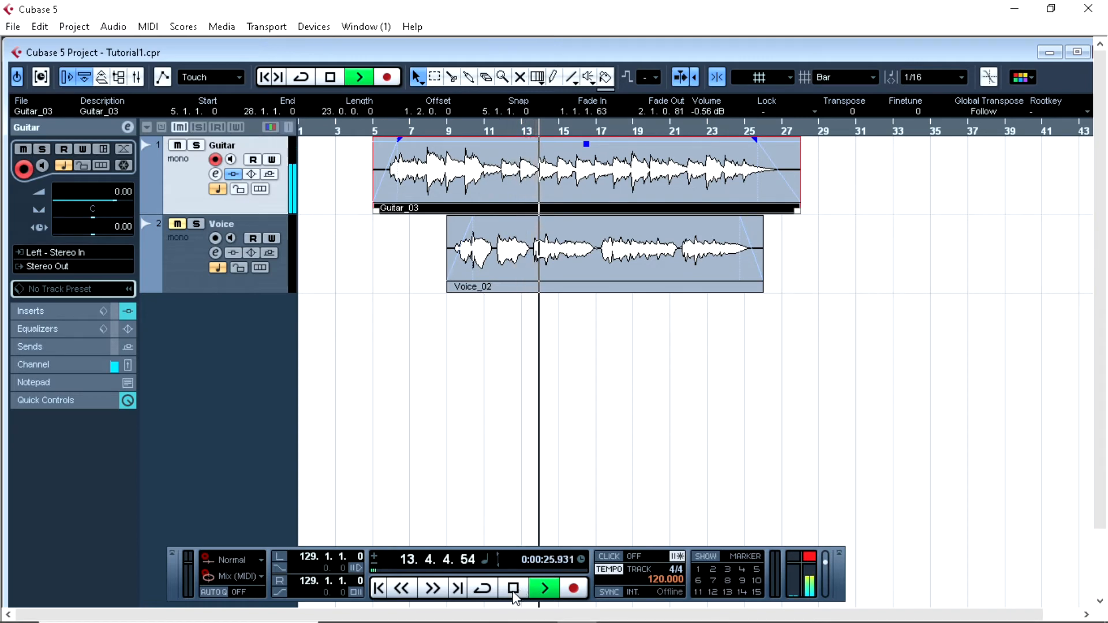
key(space)
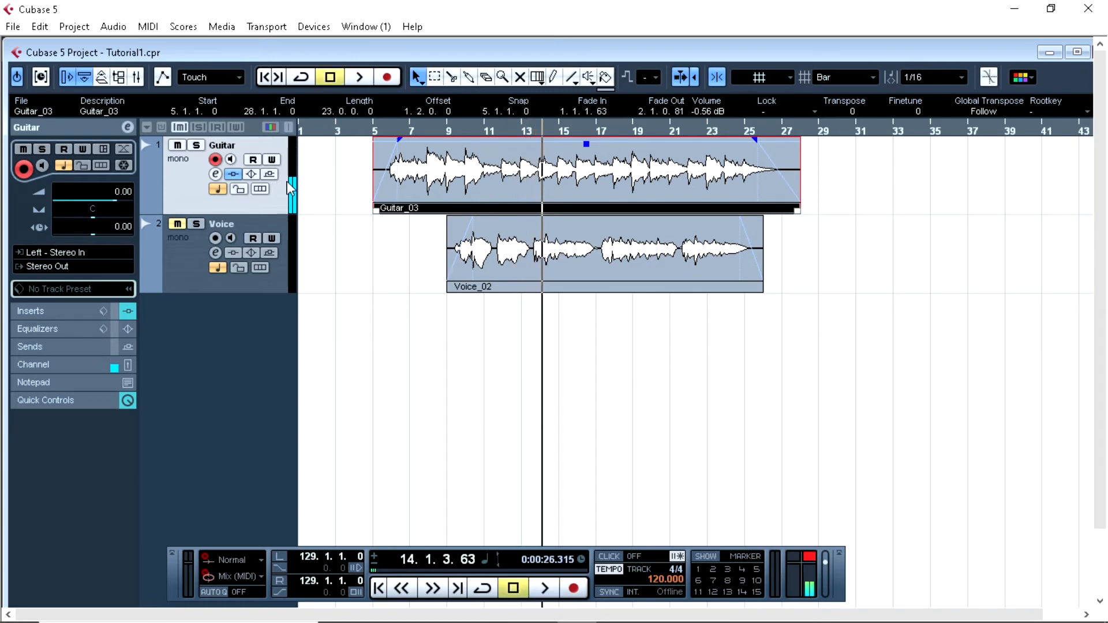
Remove DoubleDelay from the Guitar channel's second insert slot, keeping Reverb A in the first.
click(215, 175)
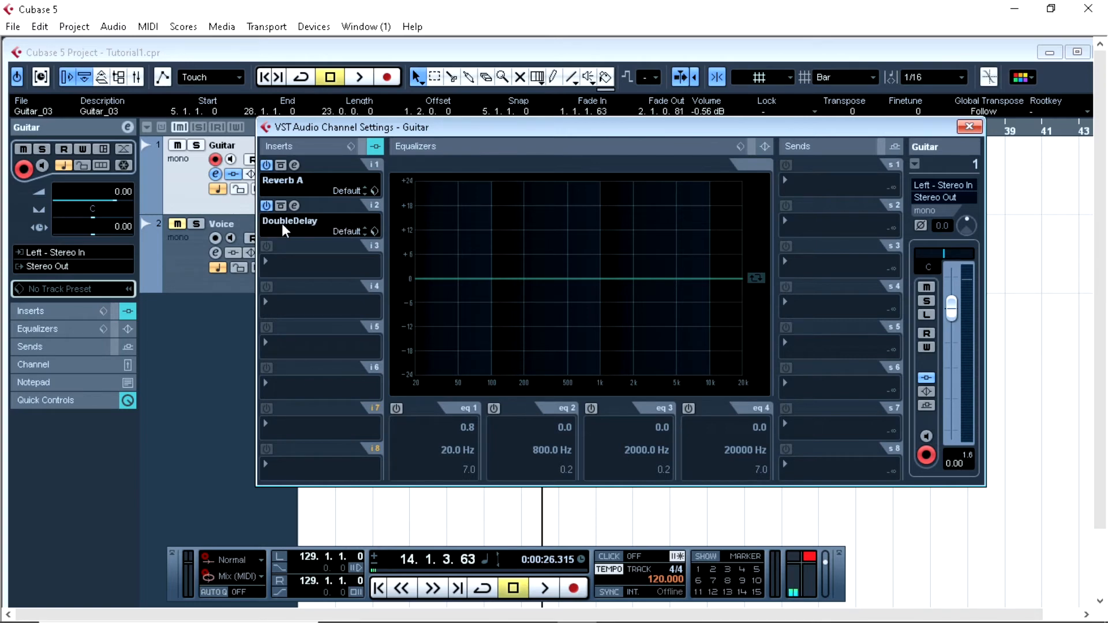
click(307, 220)
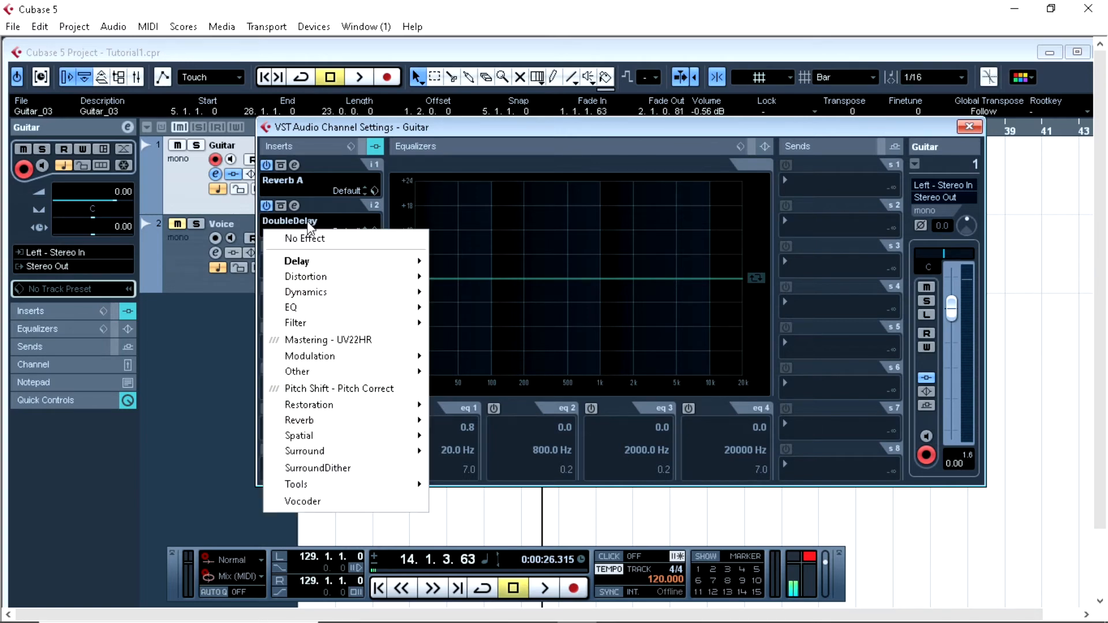
click(312, 242)
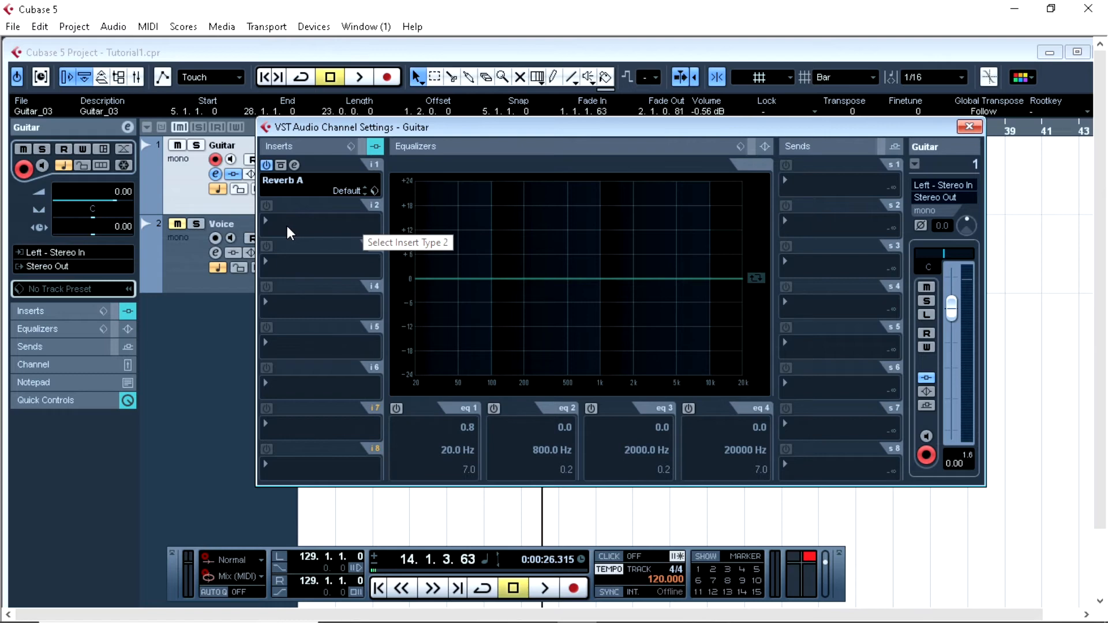
click(971, 126)
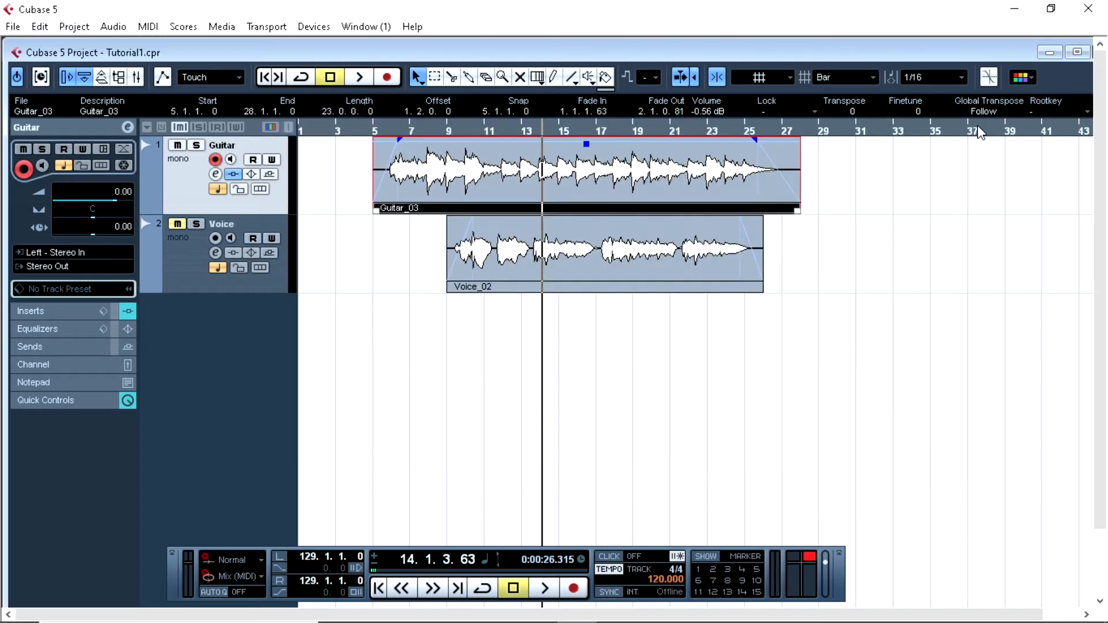
Unmute the Voice track and add DoubleDelay to its first insert slot, keeping the Default preset.
click(178, 228)
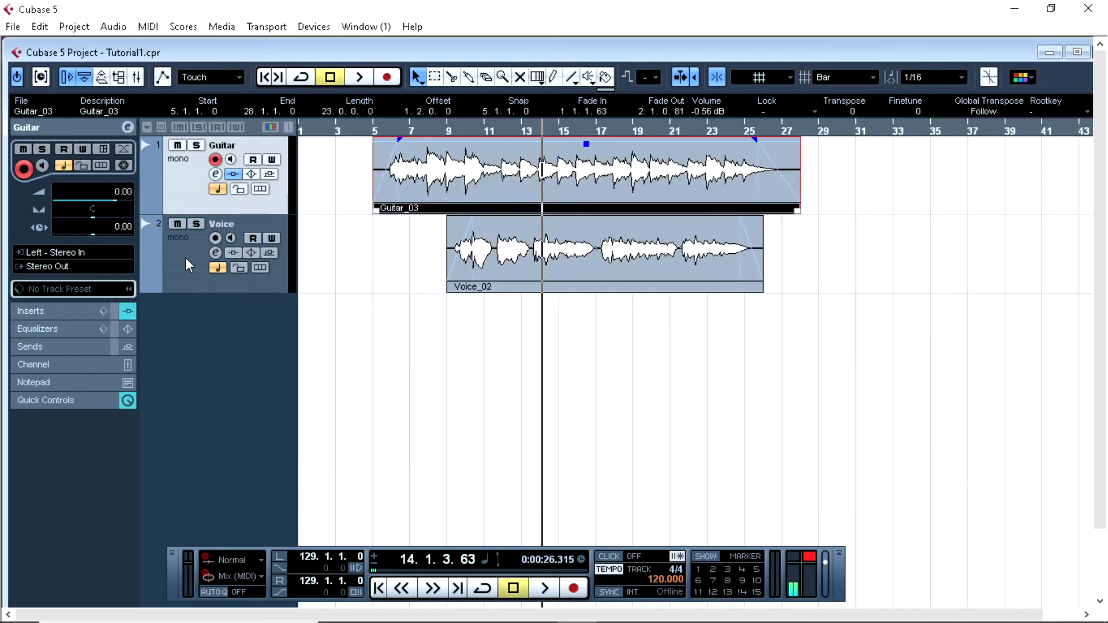
click(214, 253)
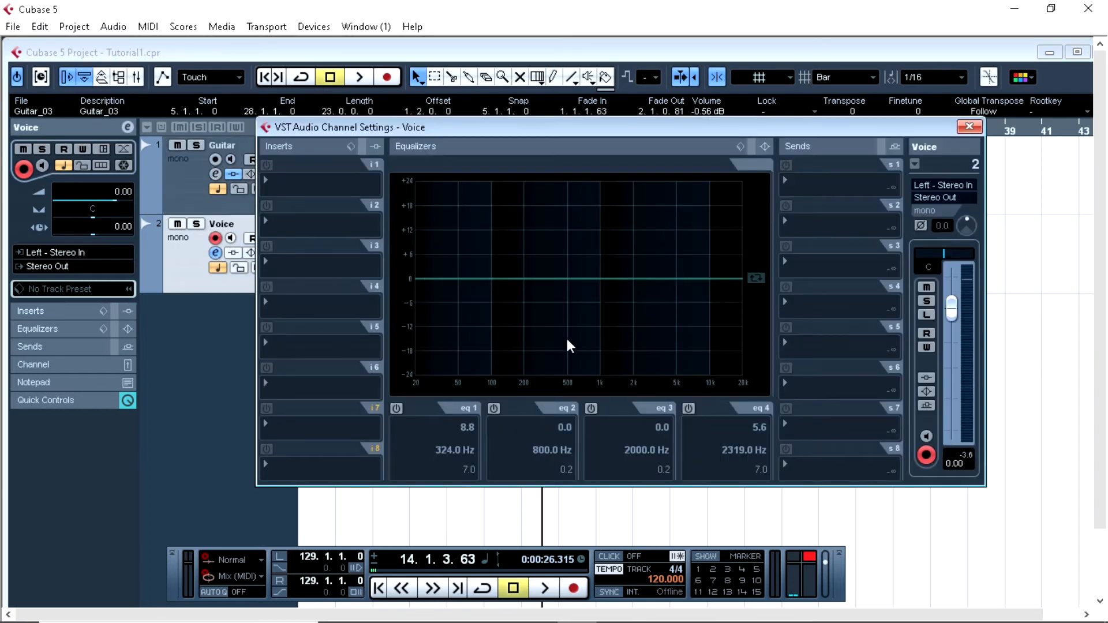
click(305, 184)
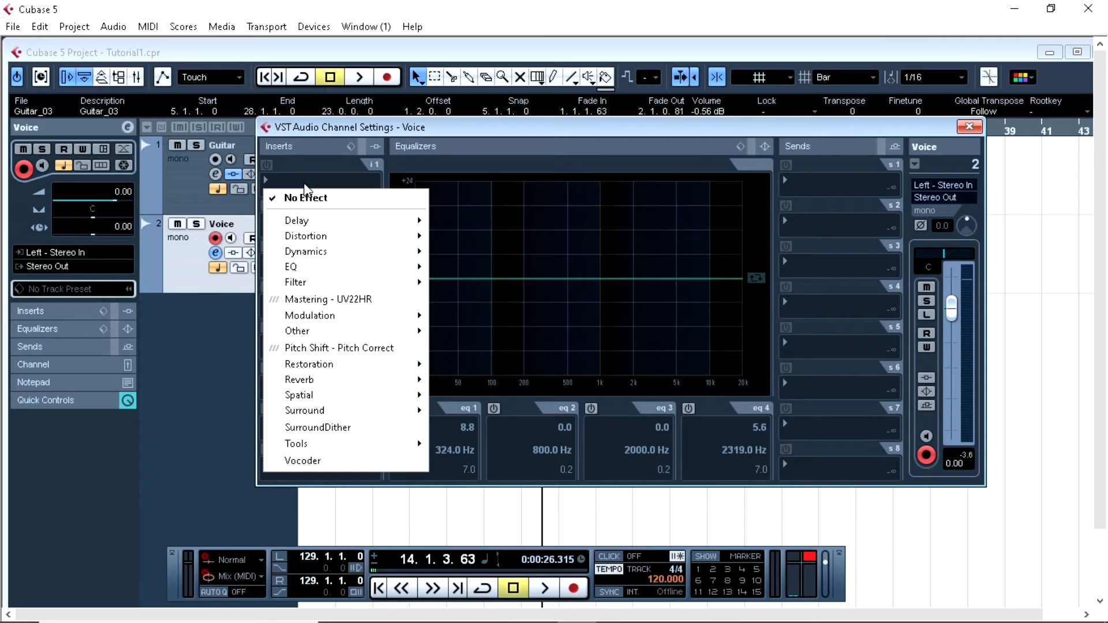
mouse_move(303, 217)
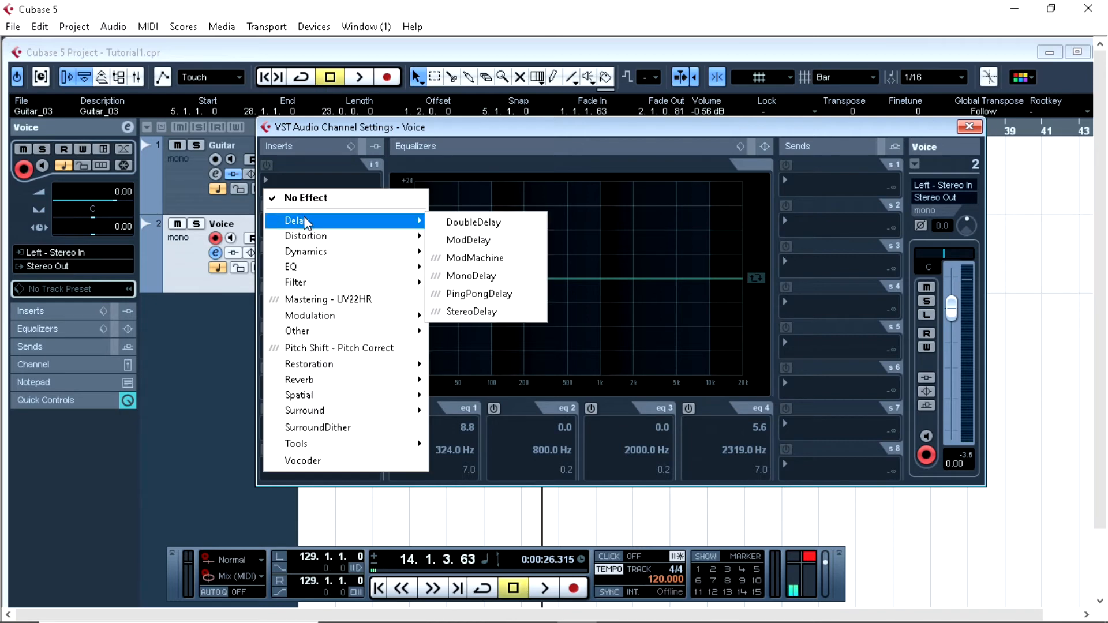
click(485, 223)
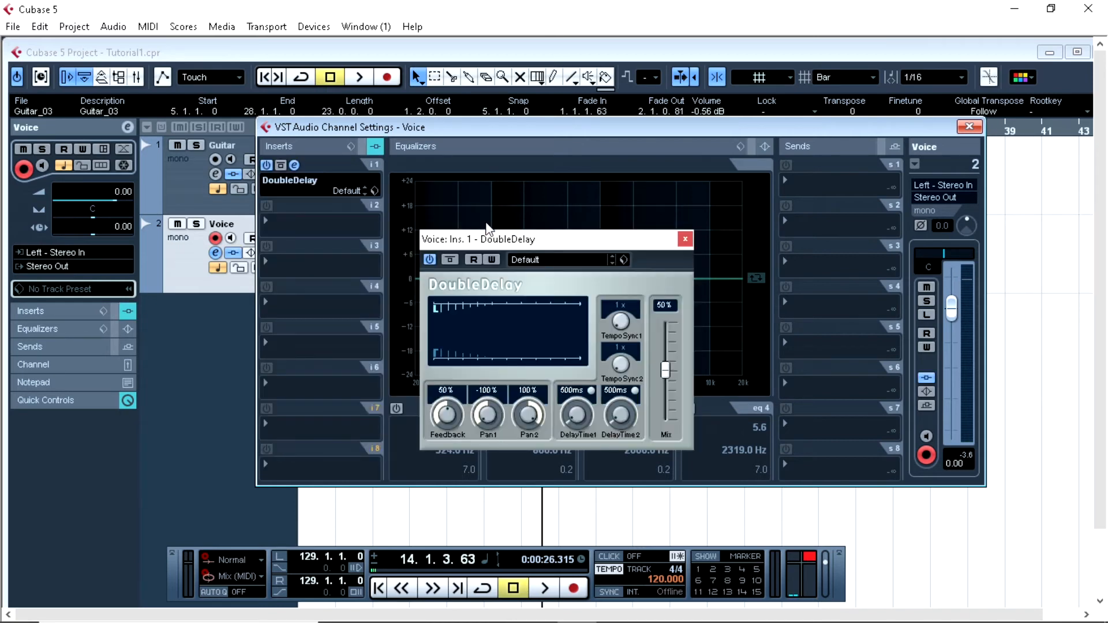
click(685, 238)
click(969, 127)
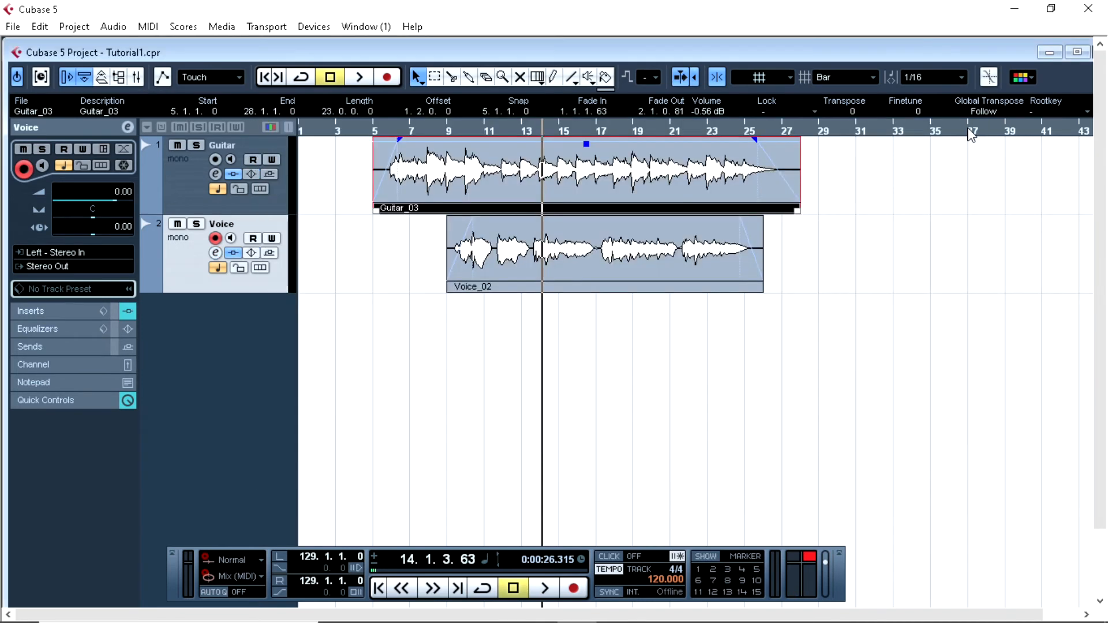
Audition the guitar and voice together from bar 9 with the default DoubleDelay on the voice.
drag(416, 128, 447, 126)
click(545, 588)
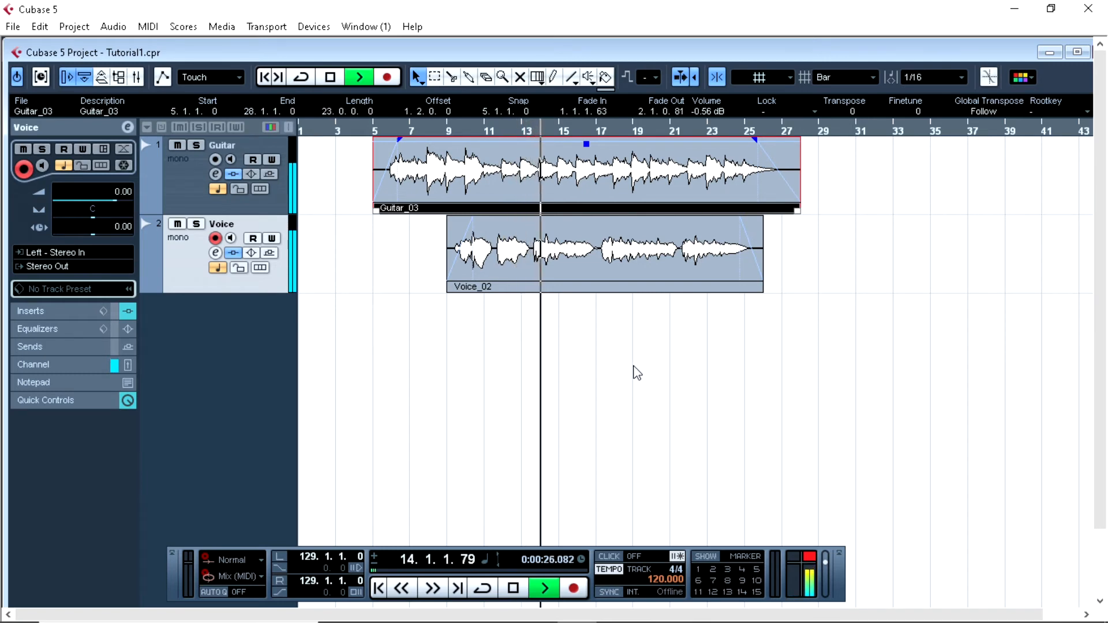
click(507, 590)
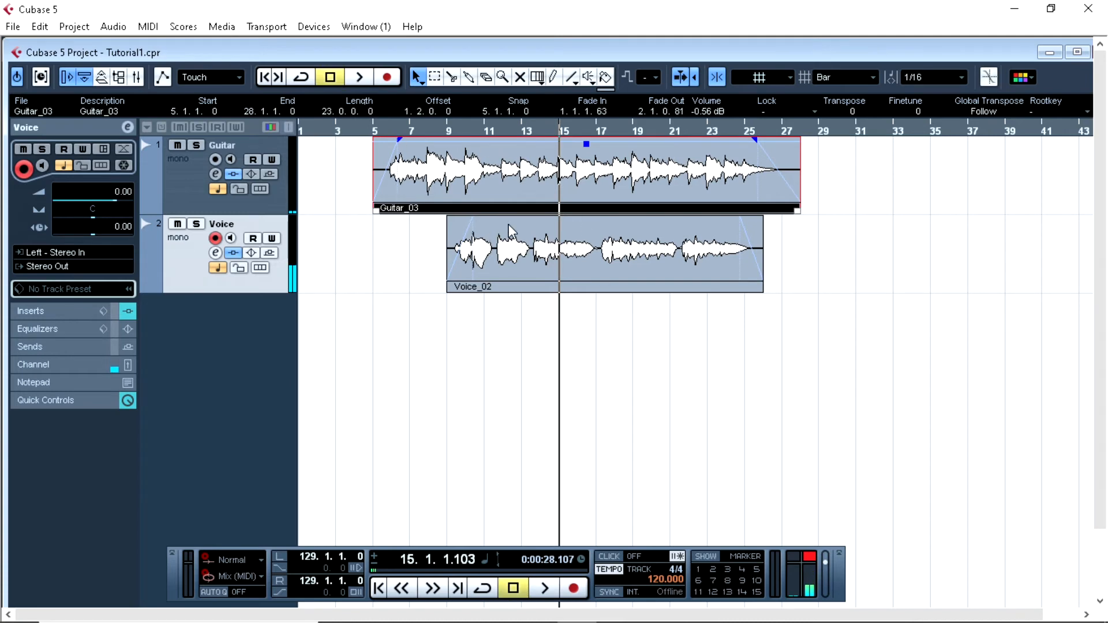
Set the feedback of the Voice channel's DoubleDelay to 25%.
click(216, 253)
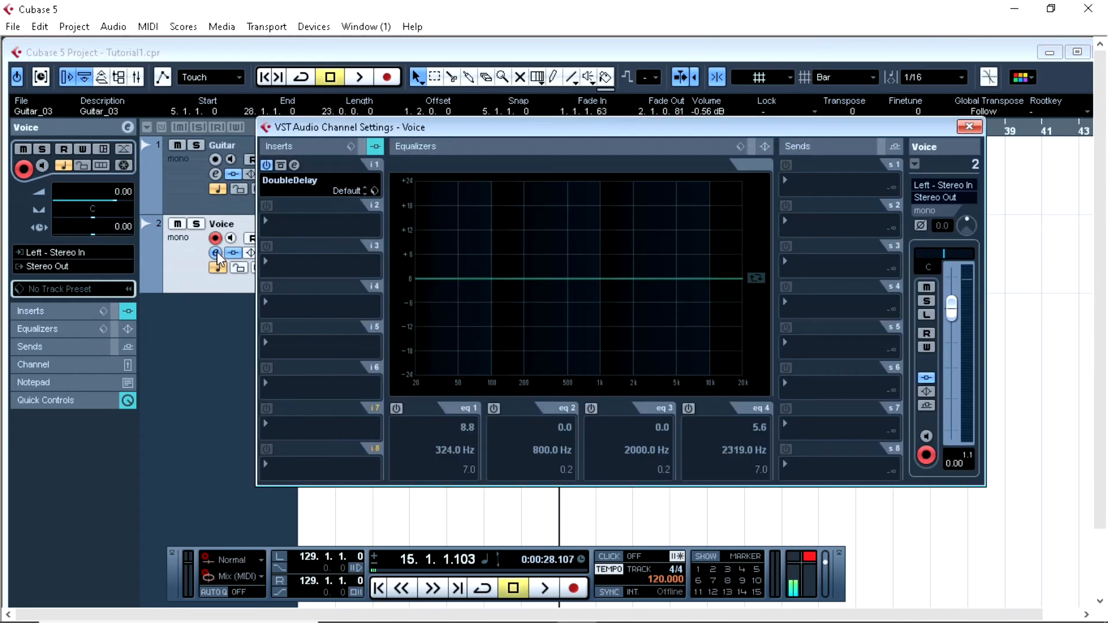
click(294, 166)
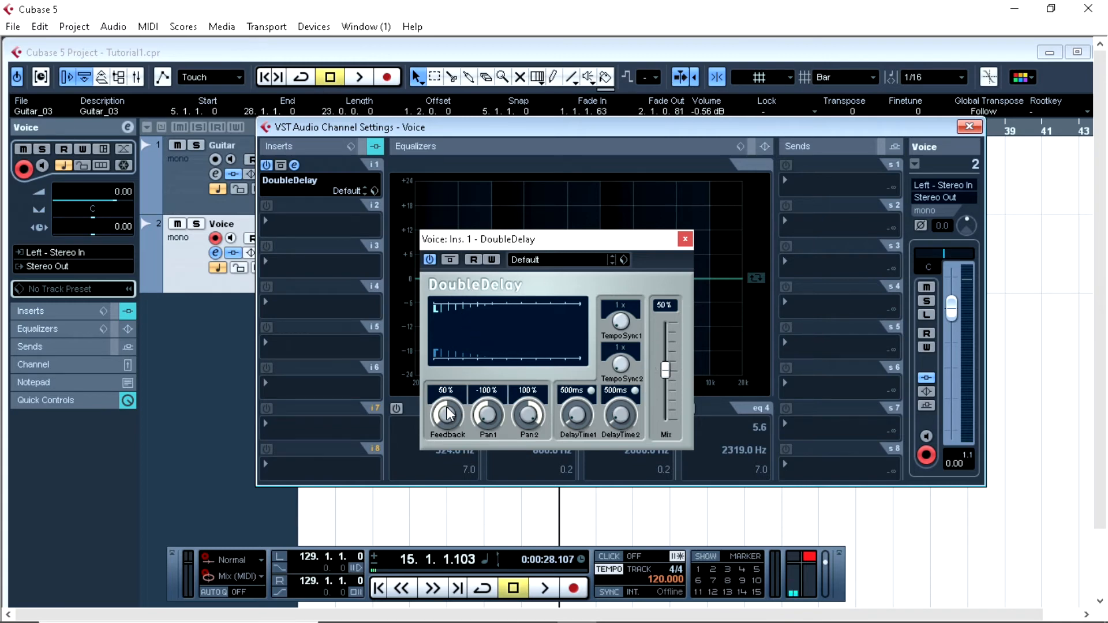
drag(448, 428, 452, 413)
drag(449, 424, 449, 420)
text(25)
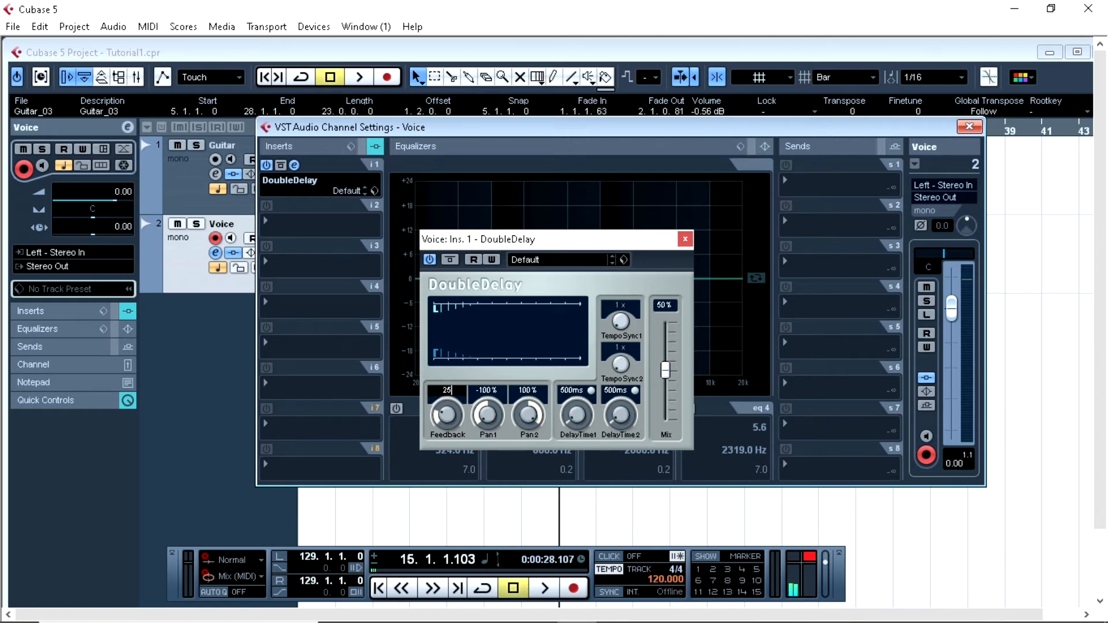
key(Return)
Set both delay times of the Voice channel's DoubleDelay to 250 ms and its mix to 25%.
click(584, 391)
text(250)
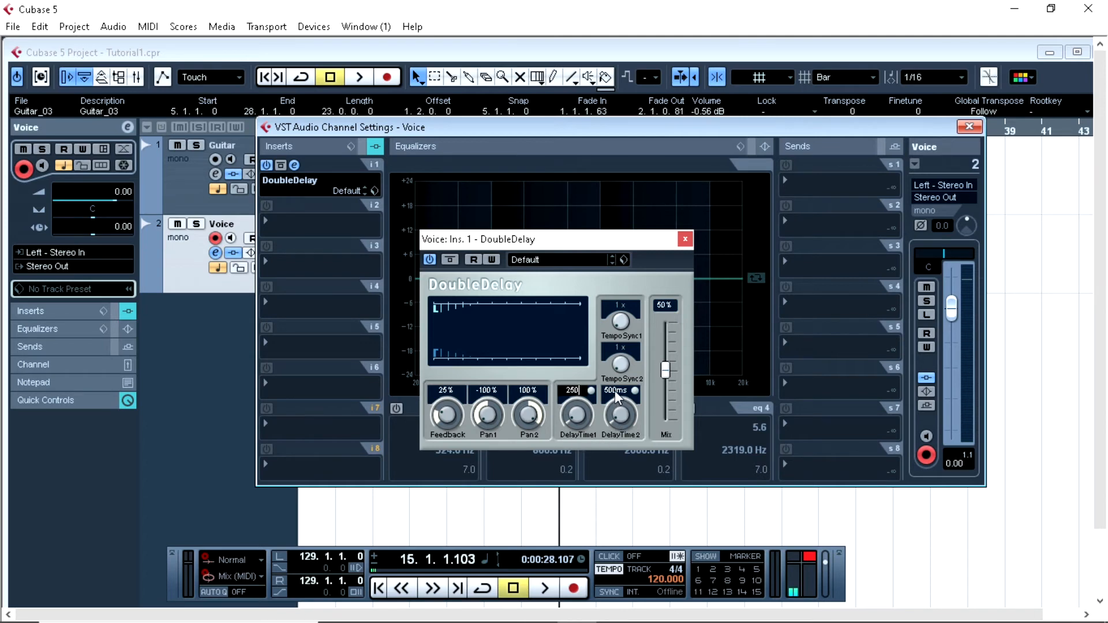
key(Return)
text(250)
key(Return)
drag(665, 369, 669, 394)
click(685, 240)
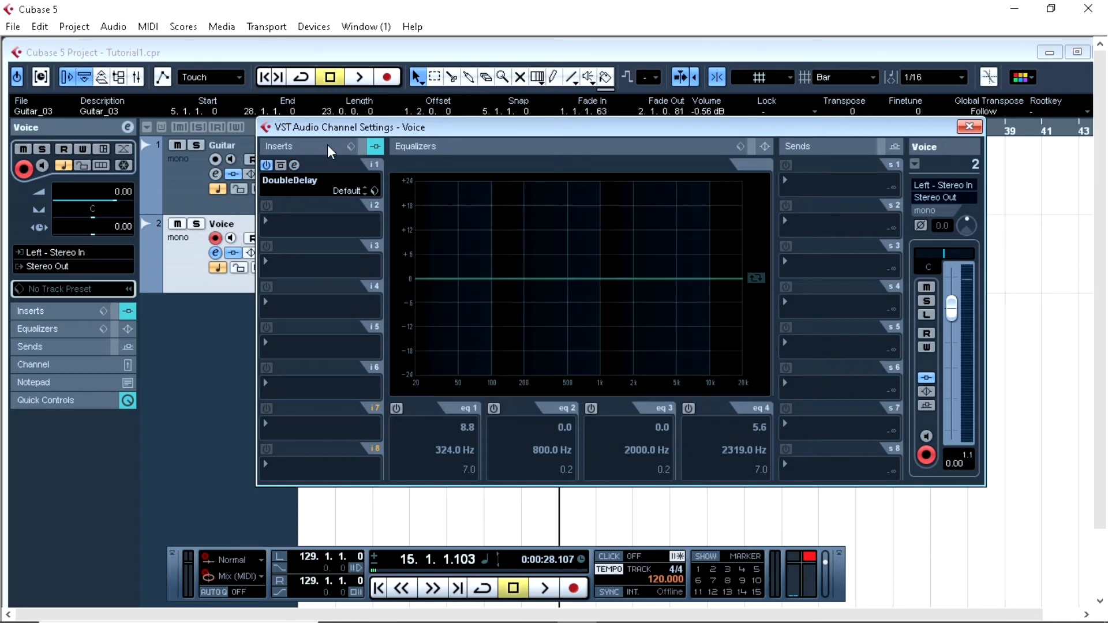
click(967, 127)
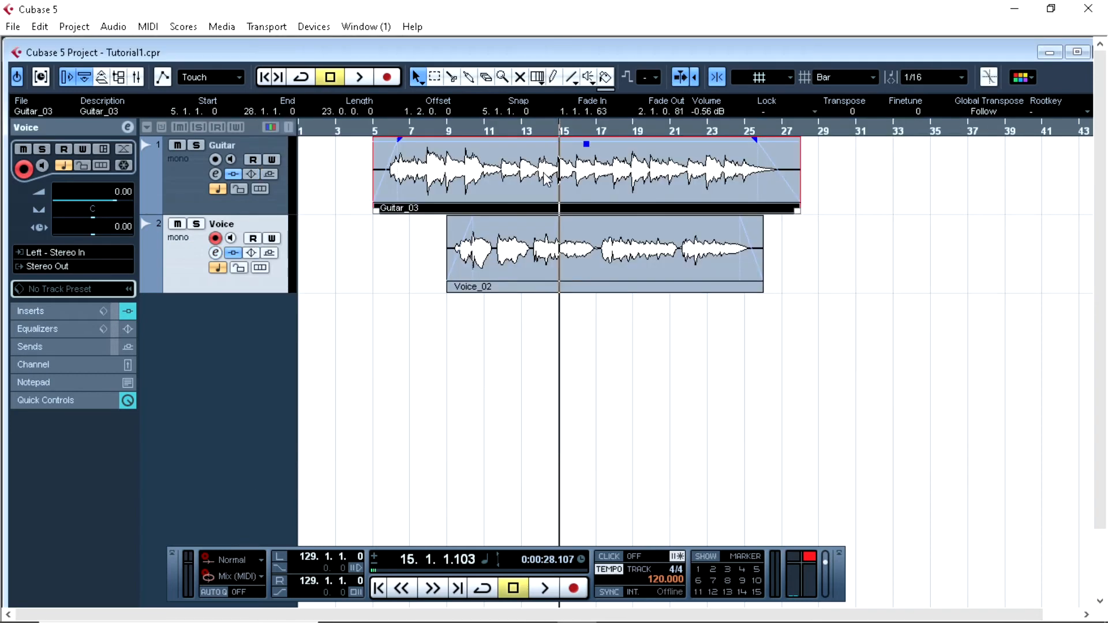
Audition both tracks from bar 10 with the adjusted voice delay.
drag(473, 127, 464, 132)
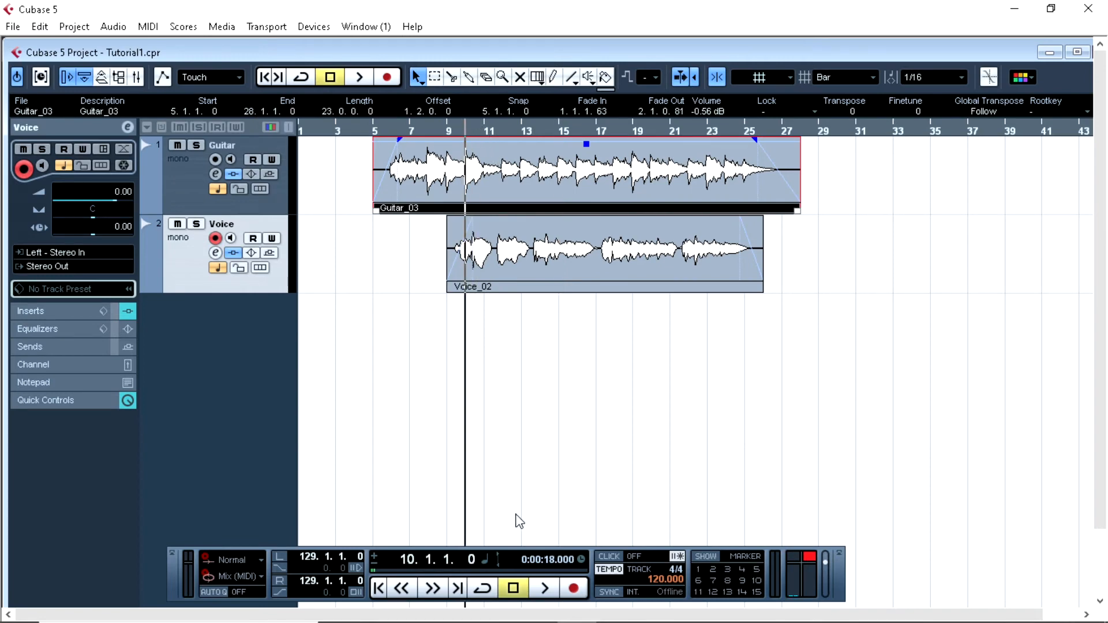
click(542, 582)
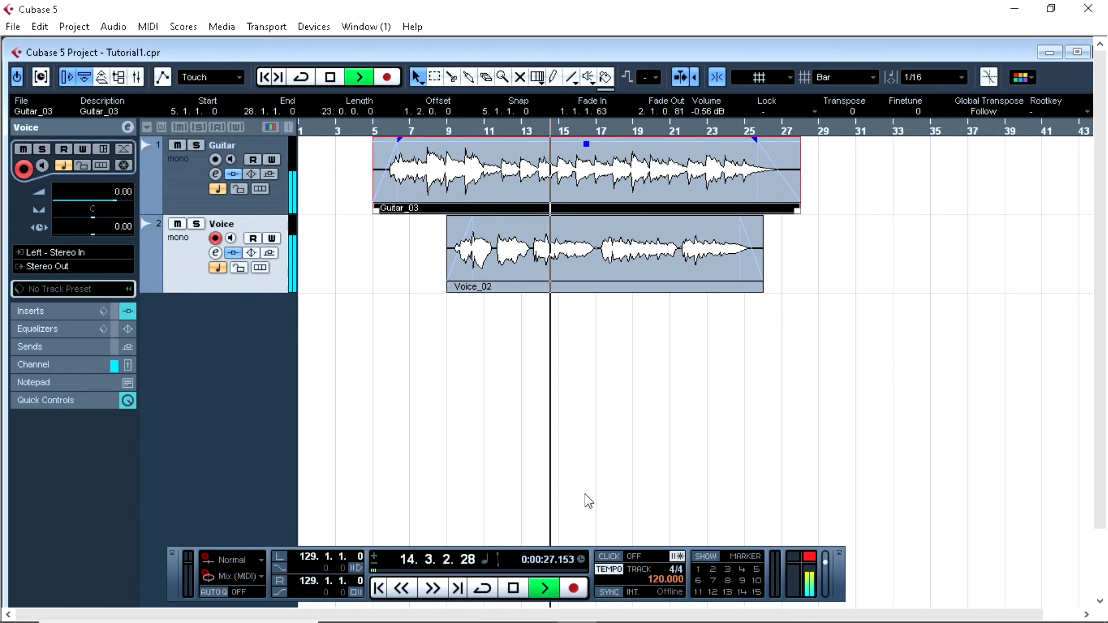
click(514, 589)
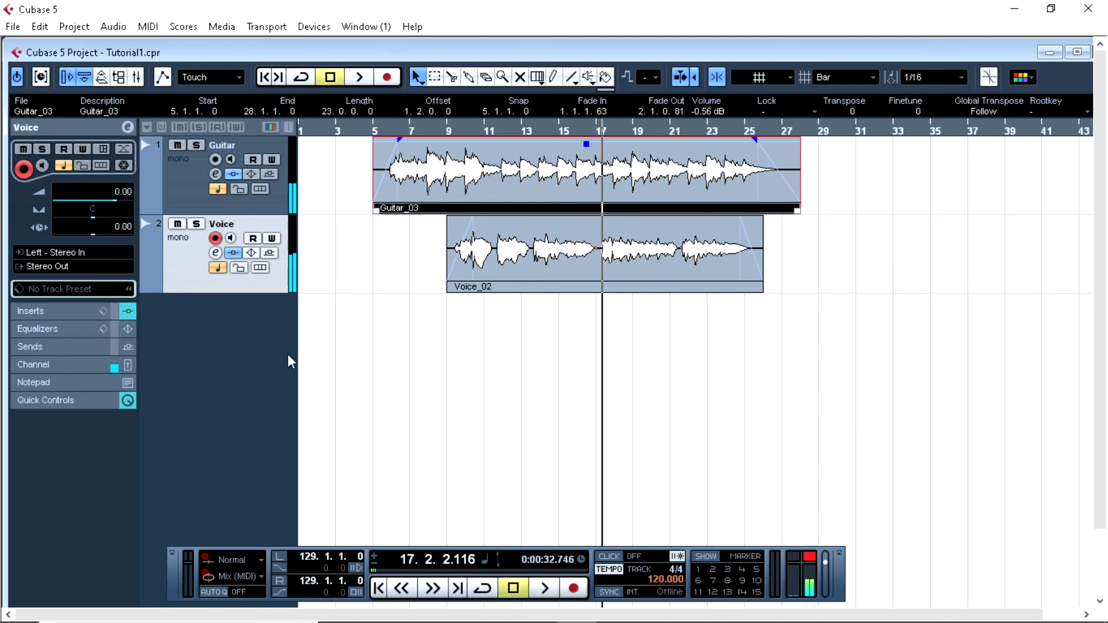
Lower the feedback and mix of the Voice channel's DoubleDelay further.
click(215, 254)
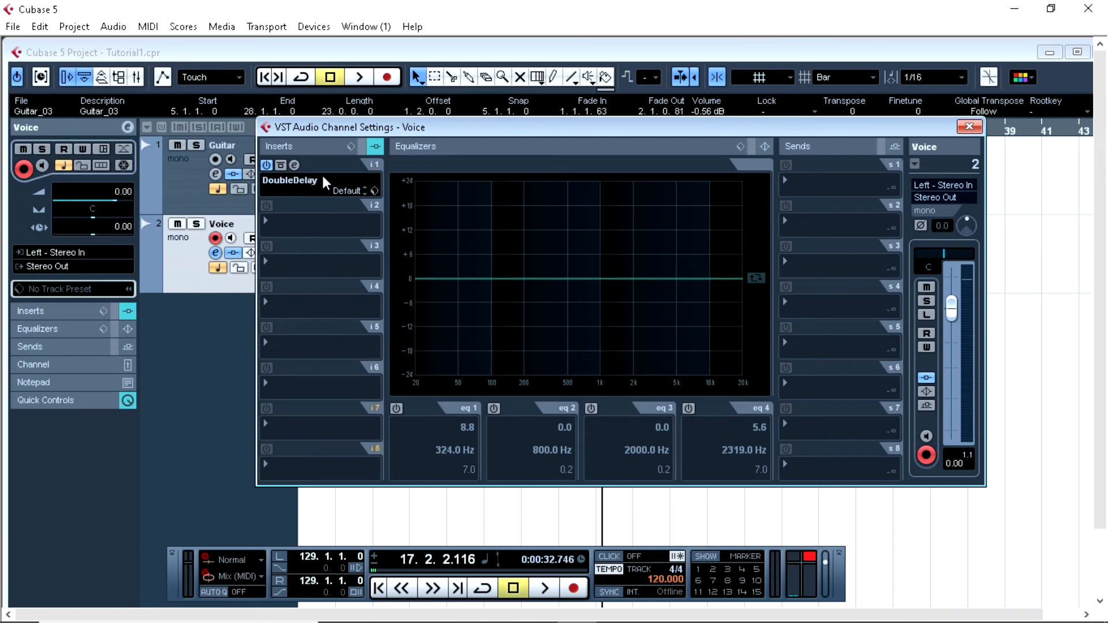
click(294, 165)
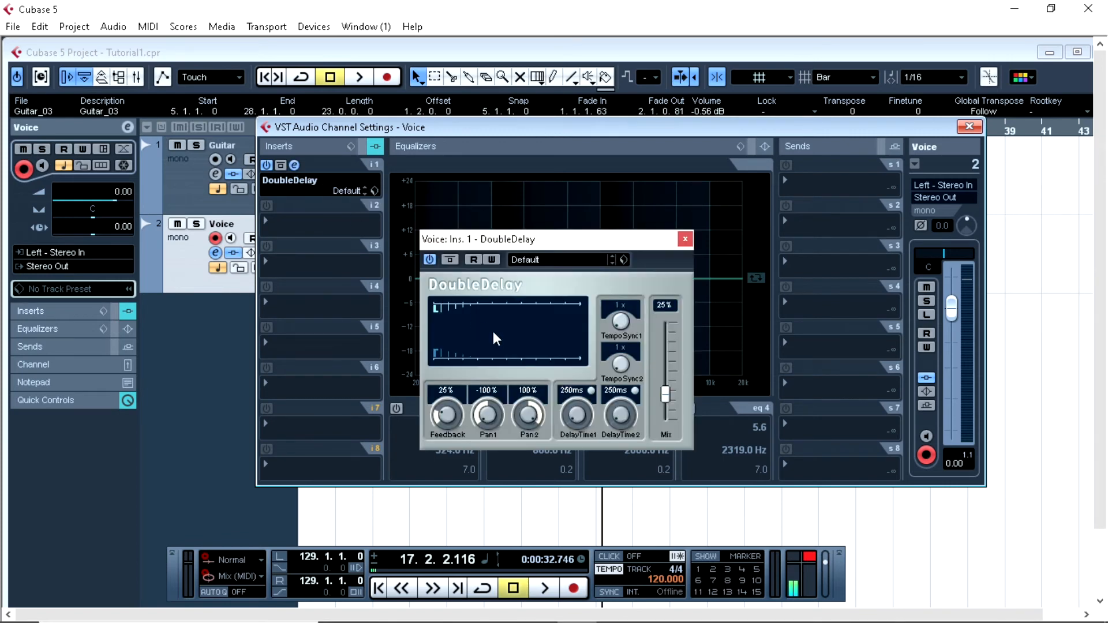
drag(443, 413, 441, 434)
drag(665, 395, 666, 411)
click(684, 240)
click(969, 126)
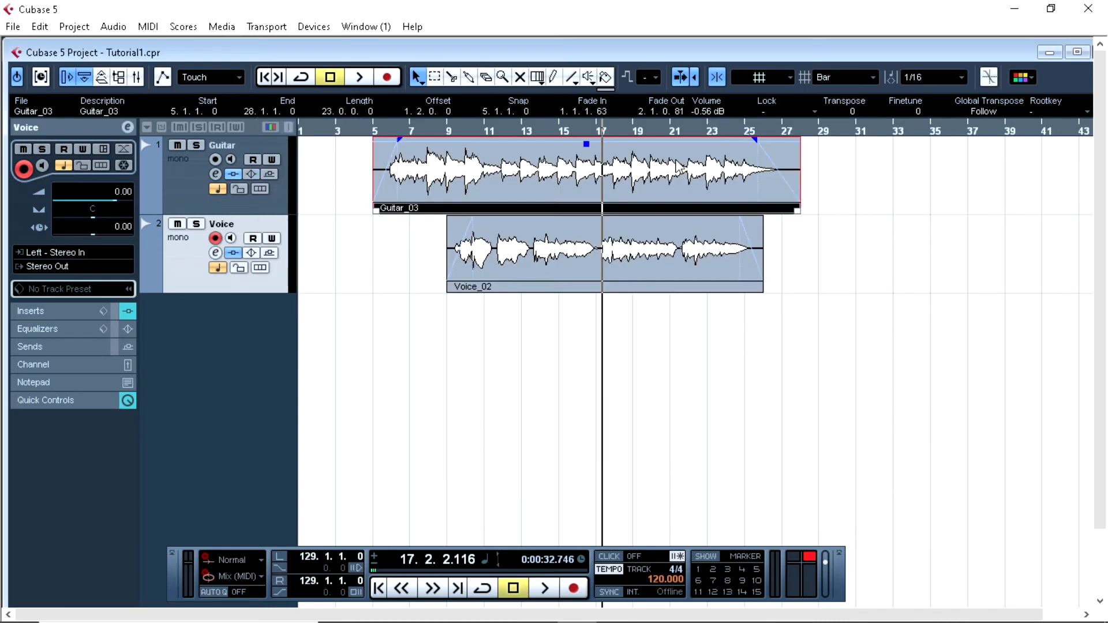
Audition both tracks from just after bar 9 with the reduced voice delay.
click(452, 129)
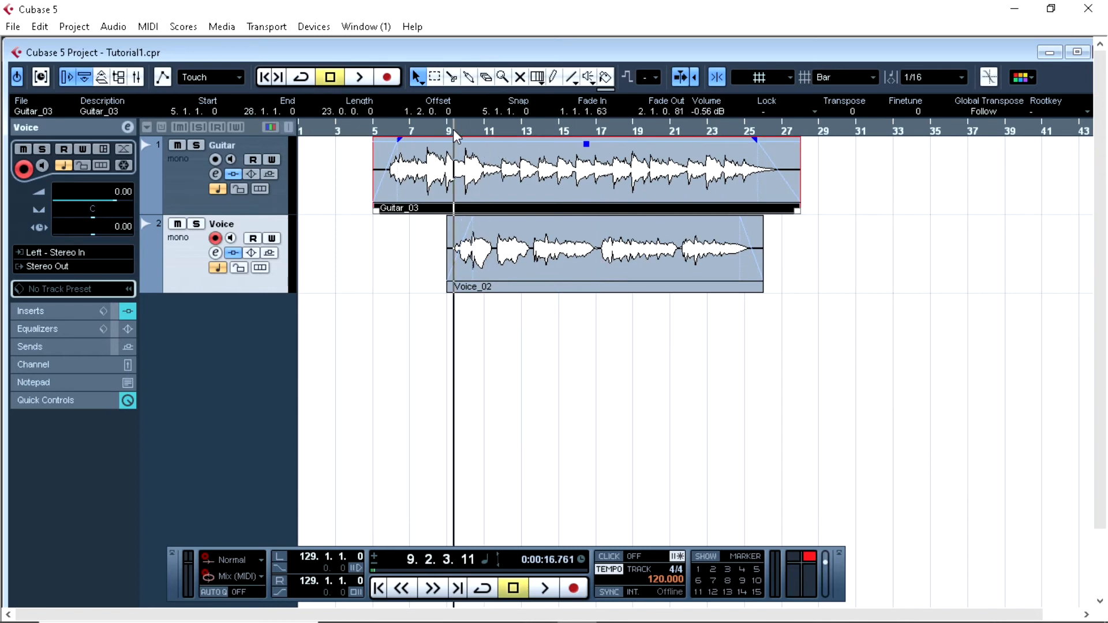
click(543, 591)
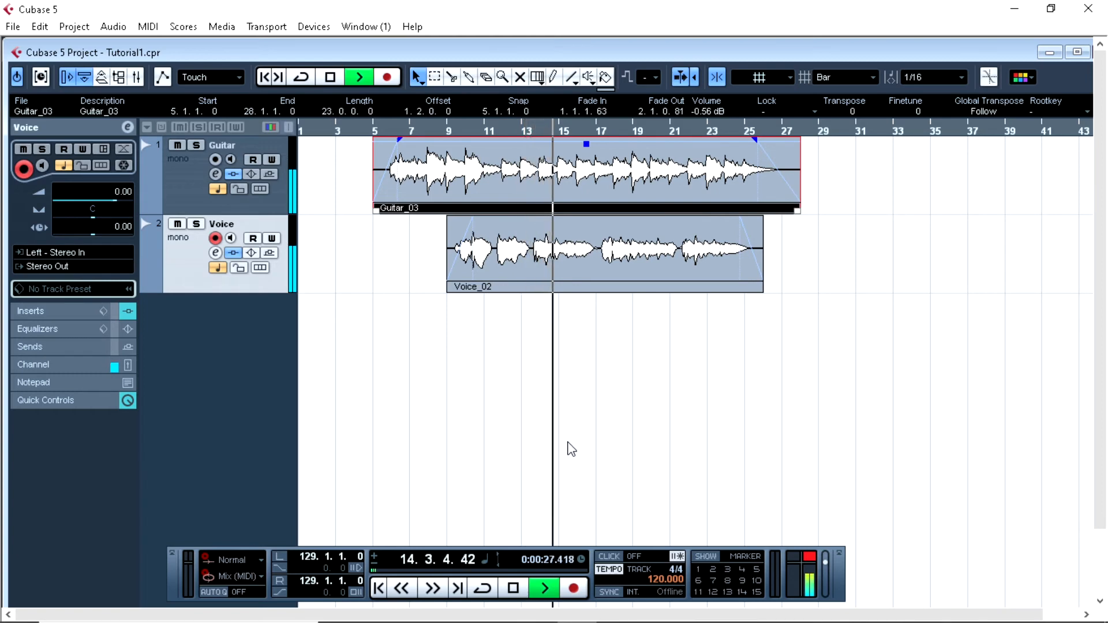
click(512, 588)
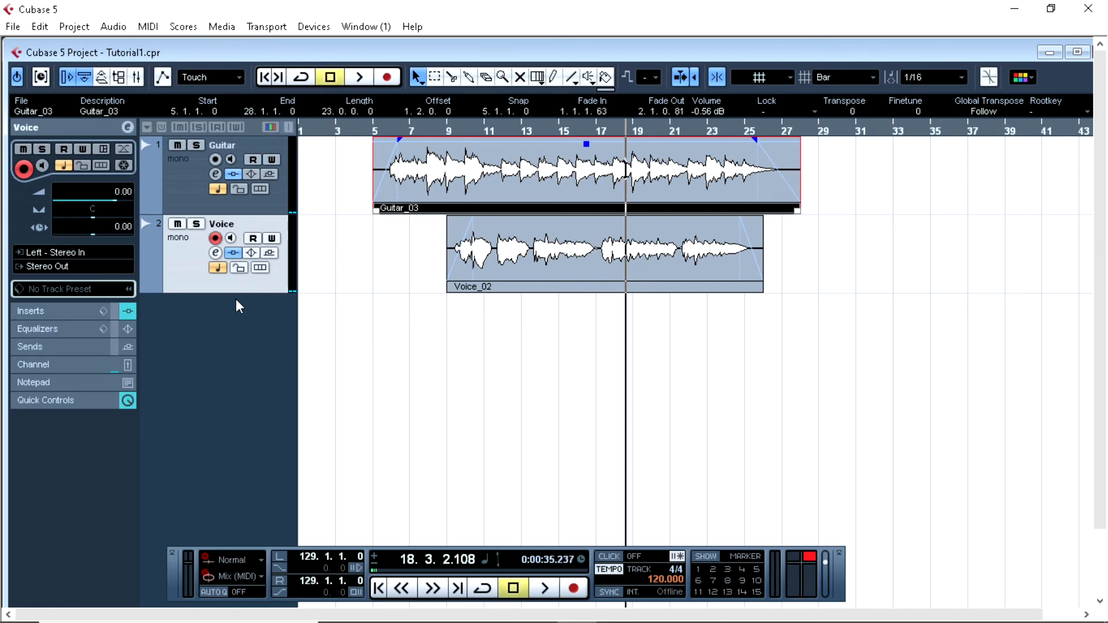
Remove the DoubleDelay effect from the Voice channel's first insert slot and discard its changes.
click(216, 253)
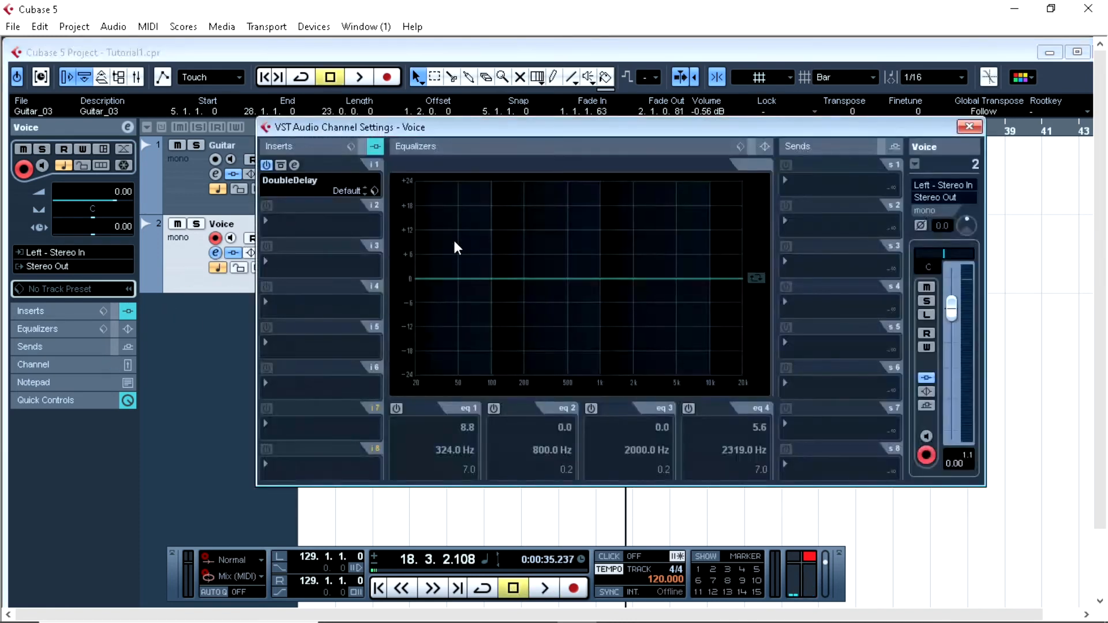
click(309, 182)
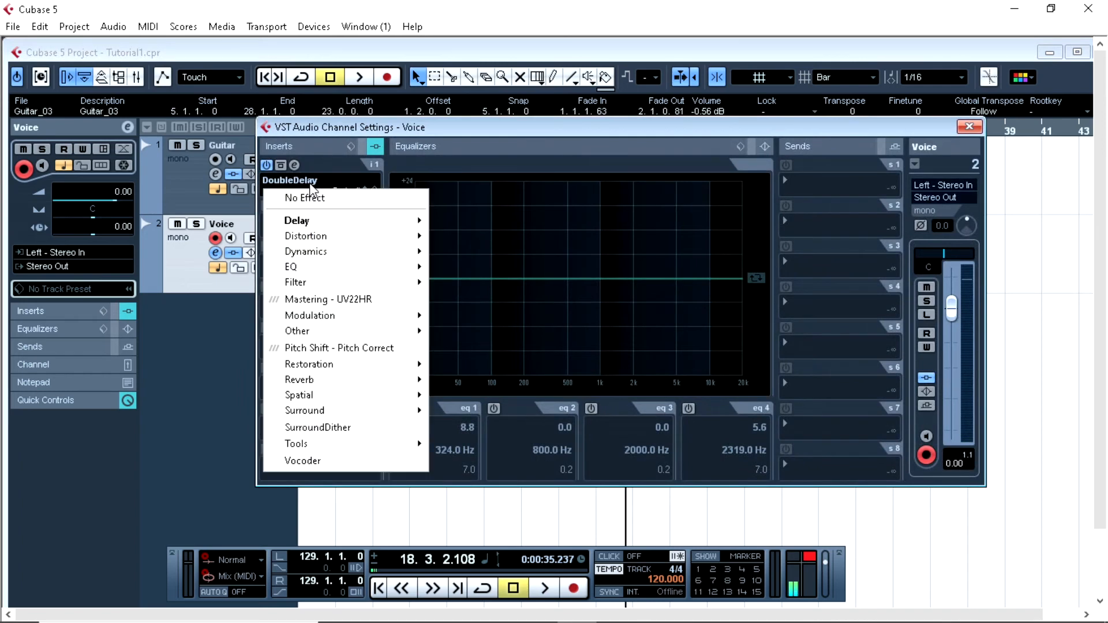
click(311, 198)
click(507, 386)
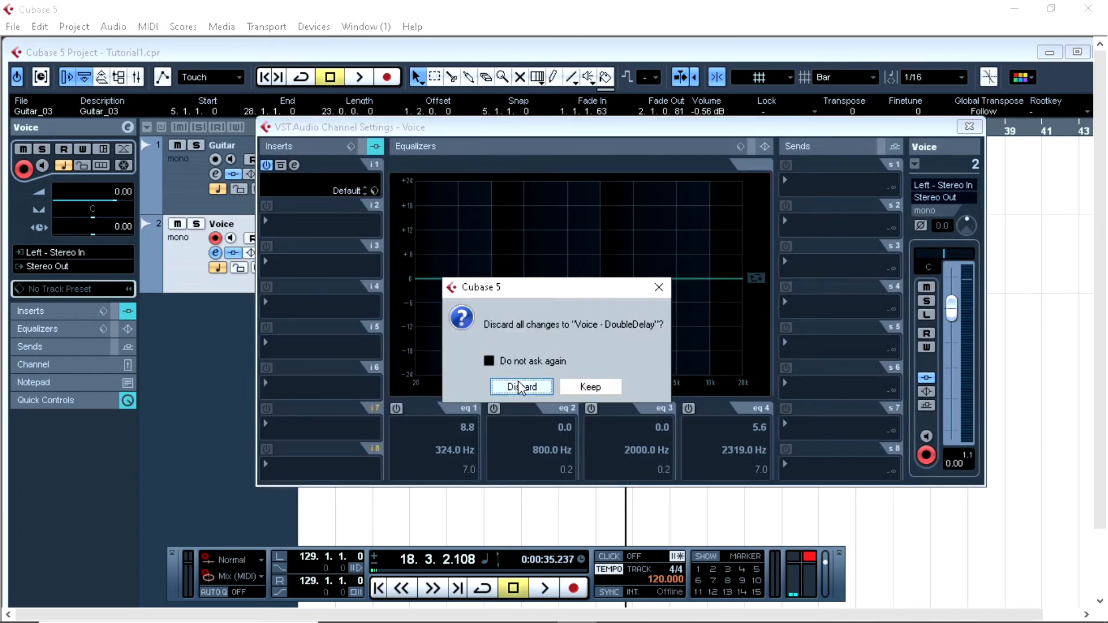
Load Reverb A into the Voice channel's first insert slot, keep its default settings and close the channel settings.
click(293, 184)
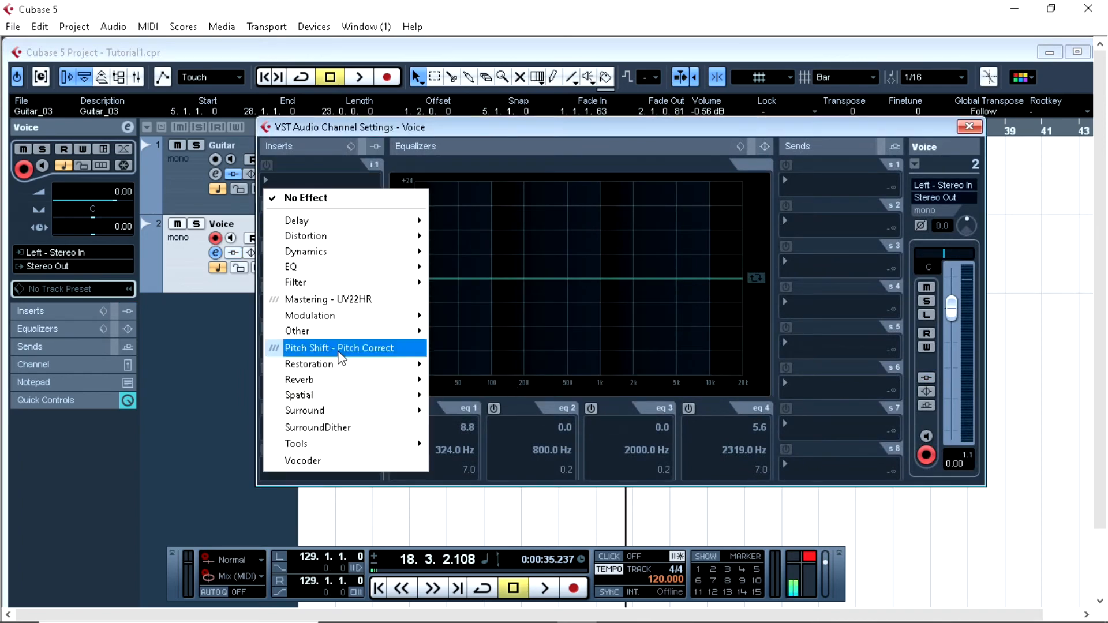
mouse_move(345, 379)
click(444, 381)
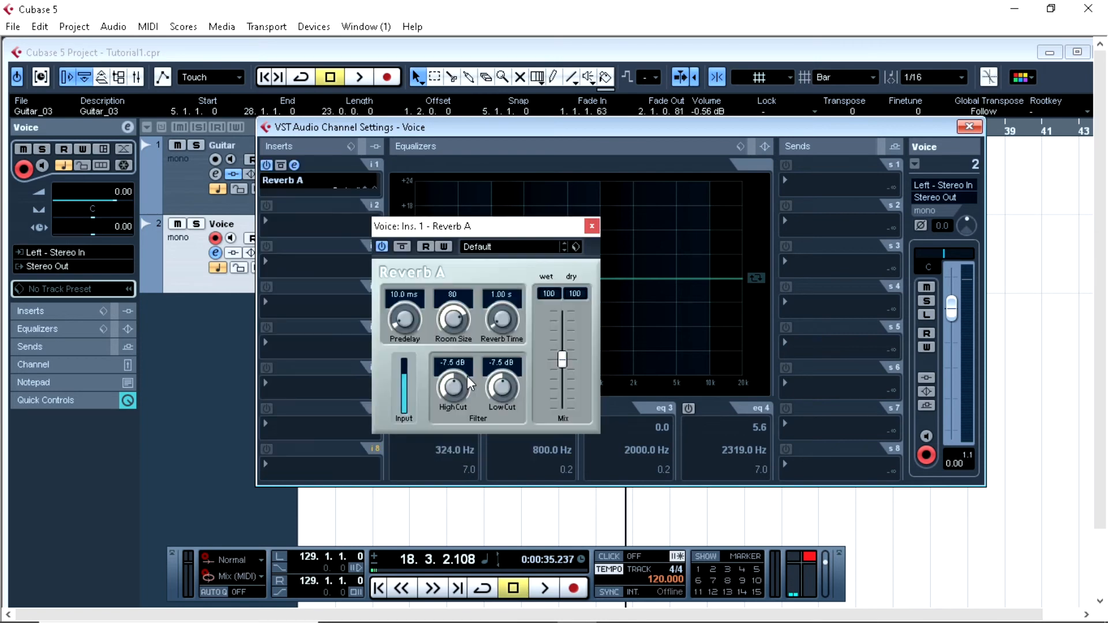
click(591, 226)
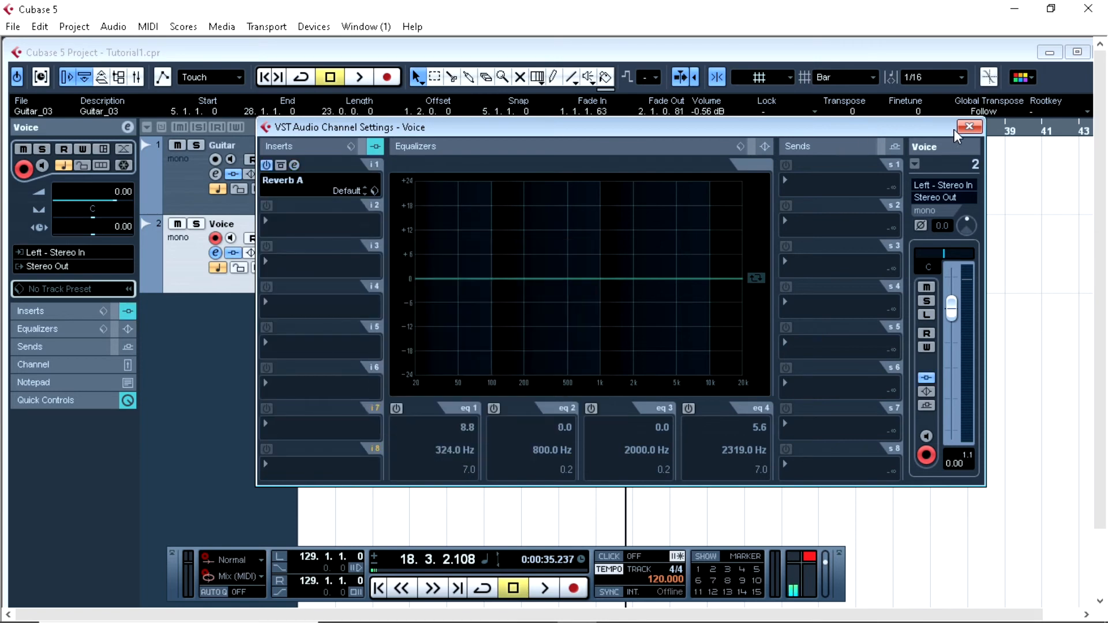
click(969, 126)
Audition both tracks from just after bar 9 with Reverb A on the voice.
click(465, 130)
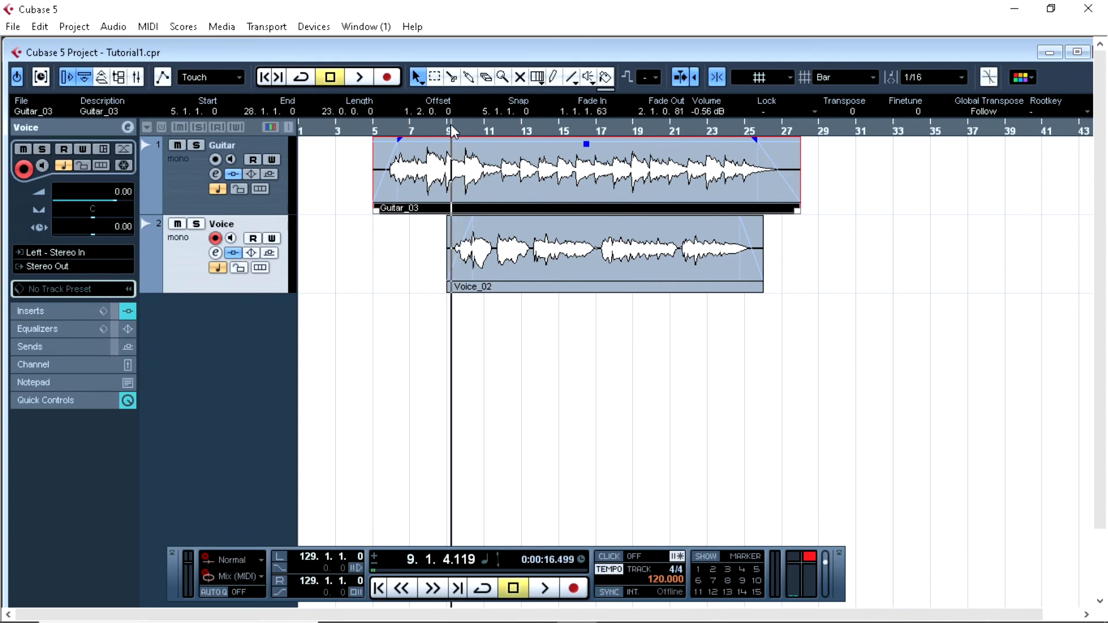
click(548, 588)
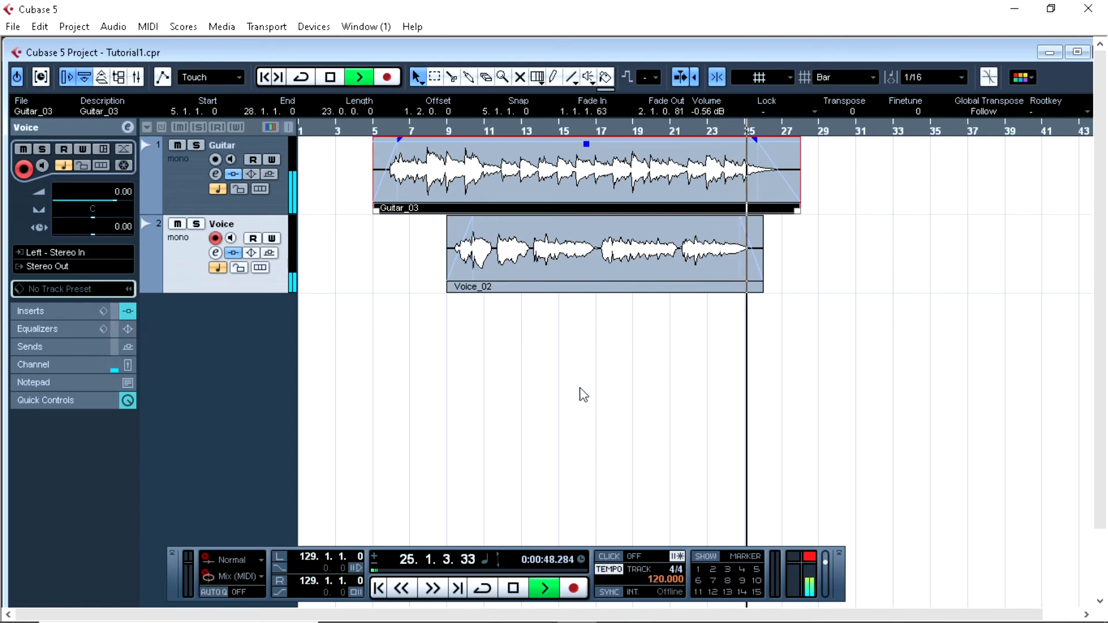
click(519, 590)
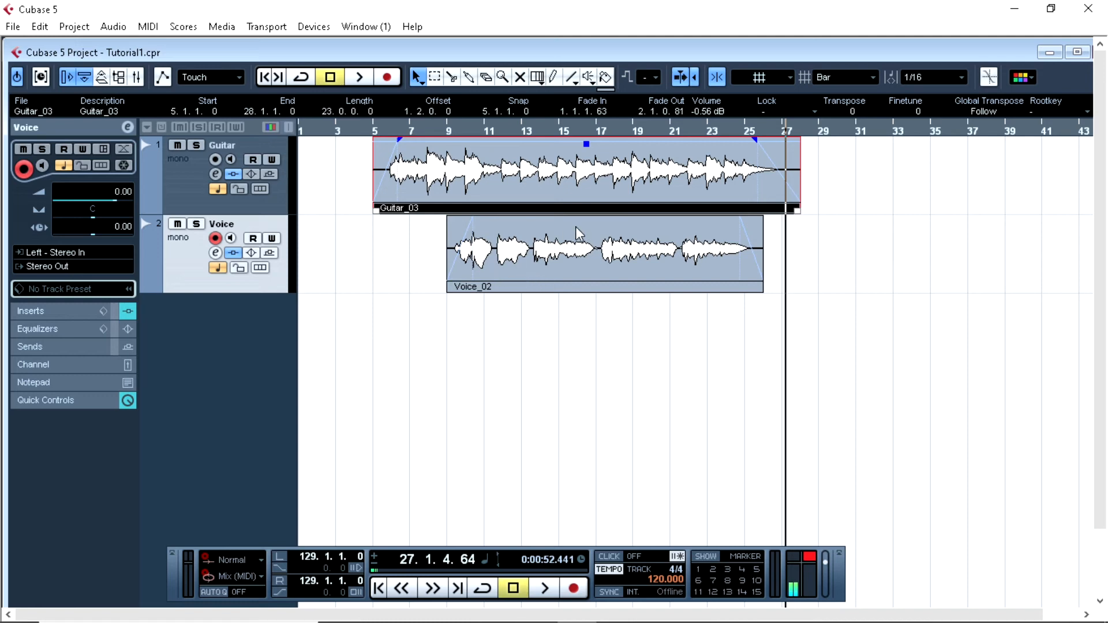
Add the Compressor dynamics effect to the Voice channel's second insert slot and close the channel settings.
click(215, 254)
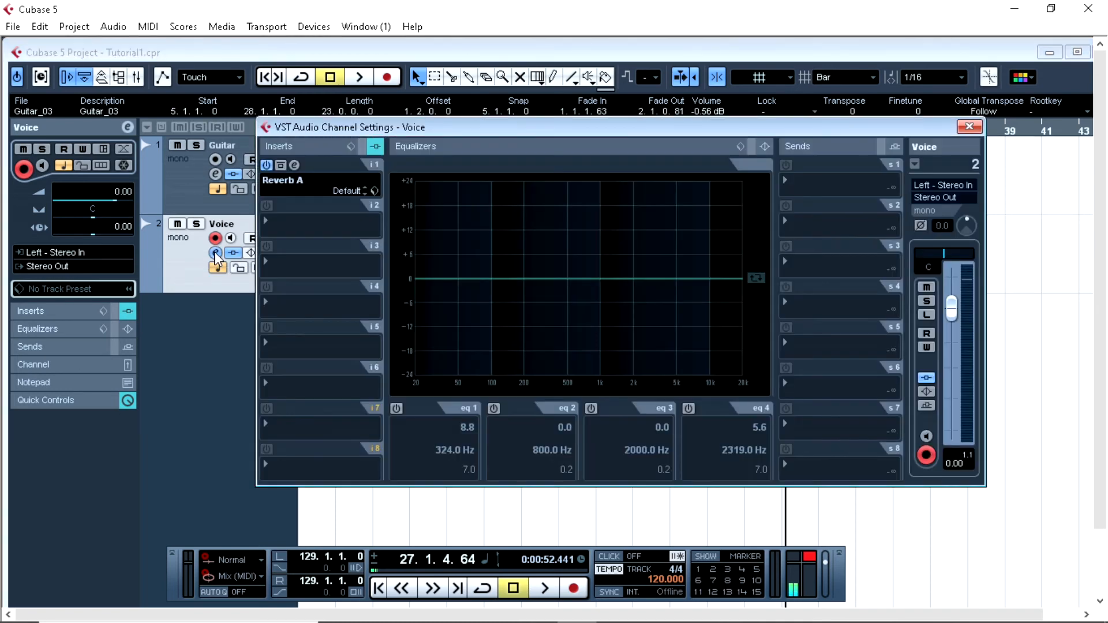
click(321, 223)
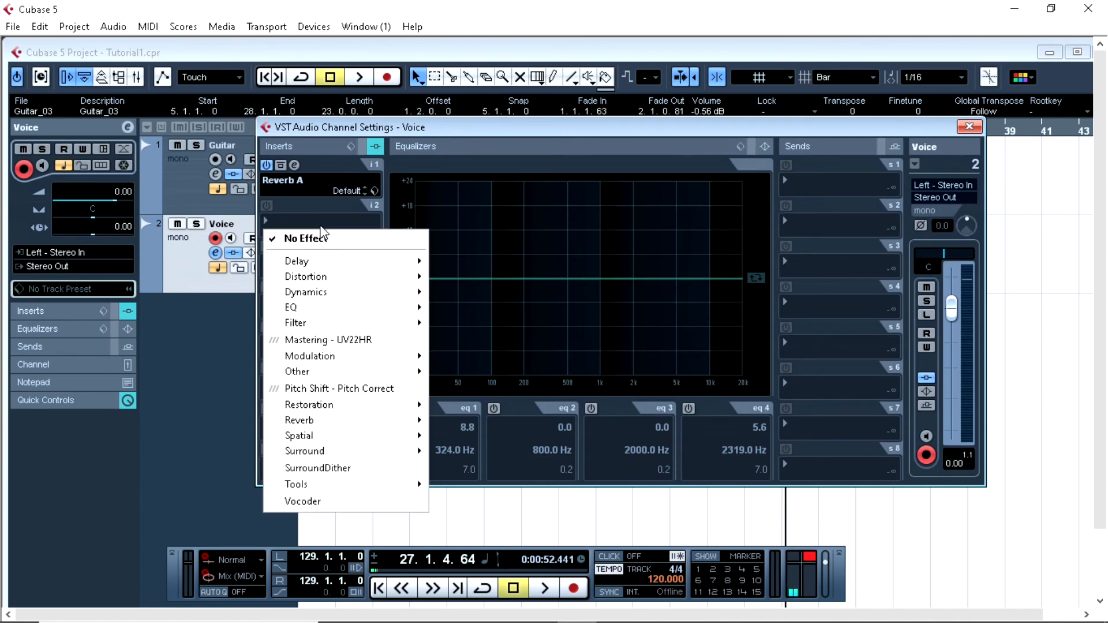
mouse_move(321, 298)
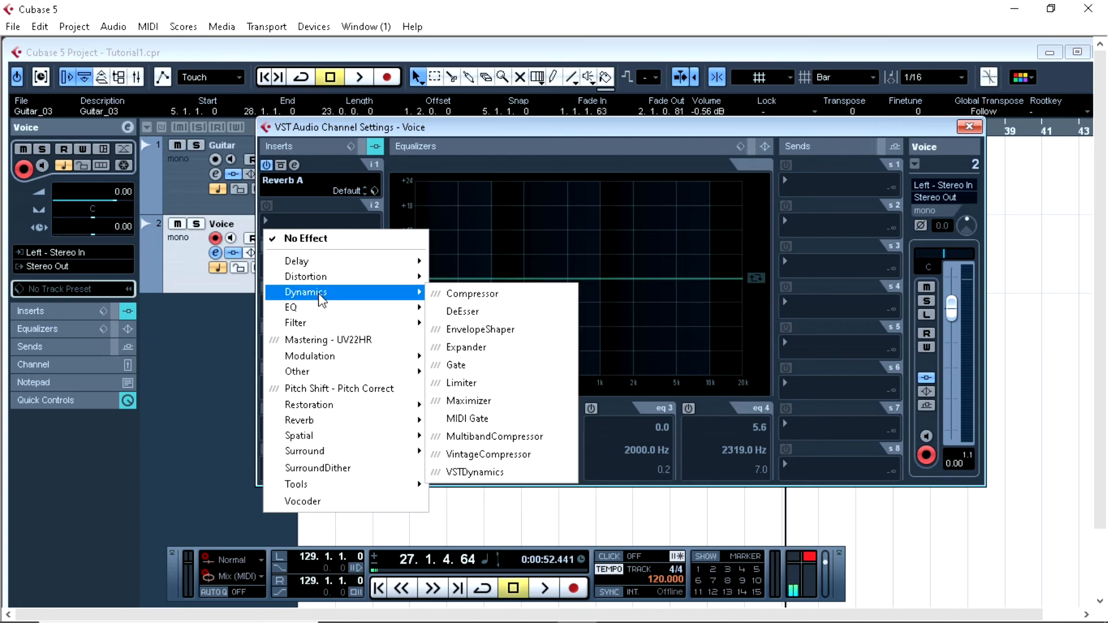
click(465, 297)
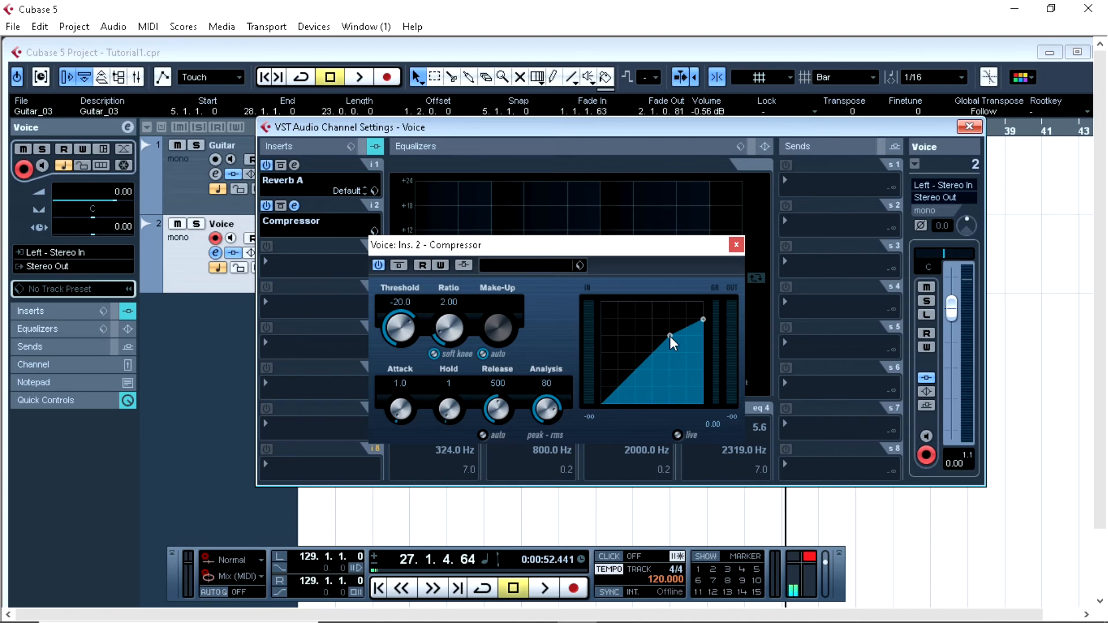
click(735, 246)
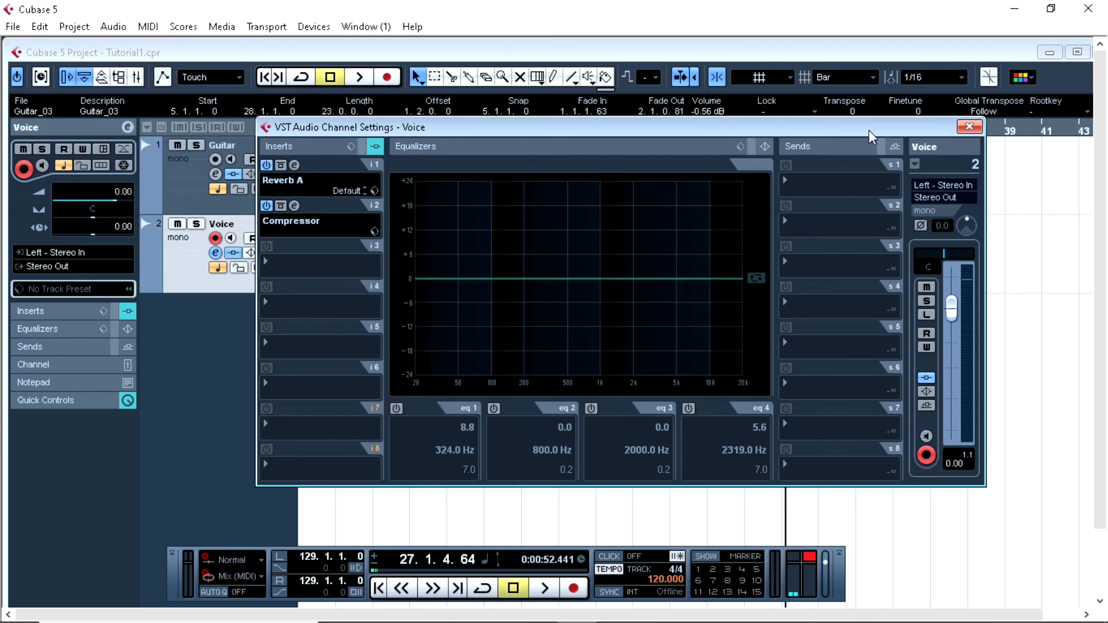
click(969, 127)
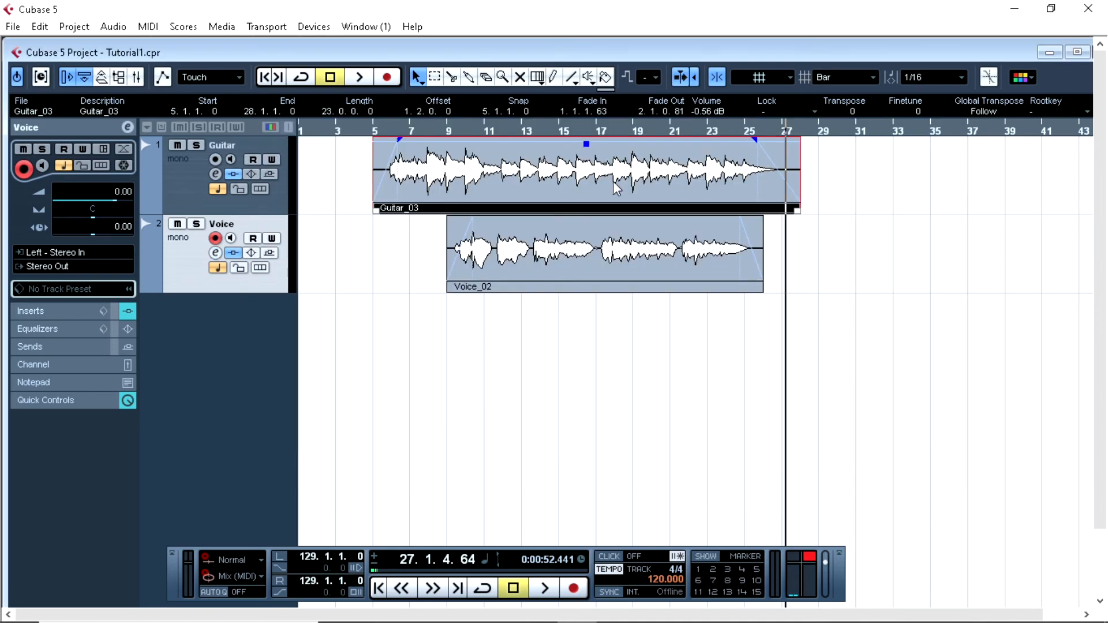
Audition both tracks from bar 9 with reverb and compression on the voice.
drag(466, 130, 447, 128)
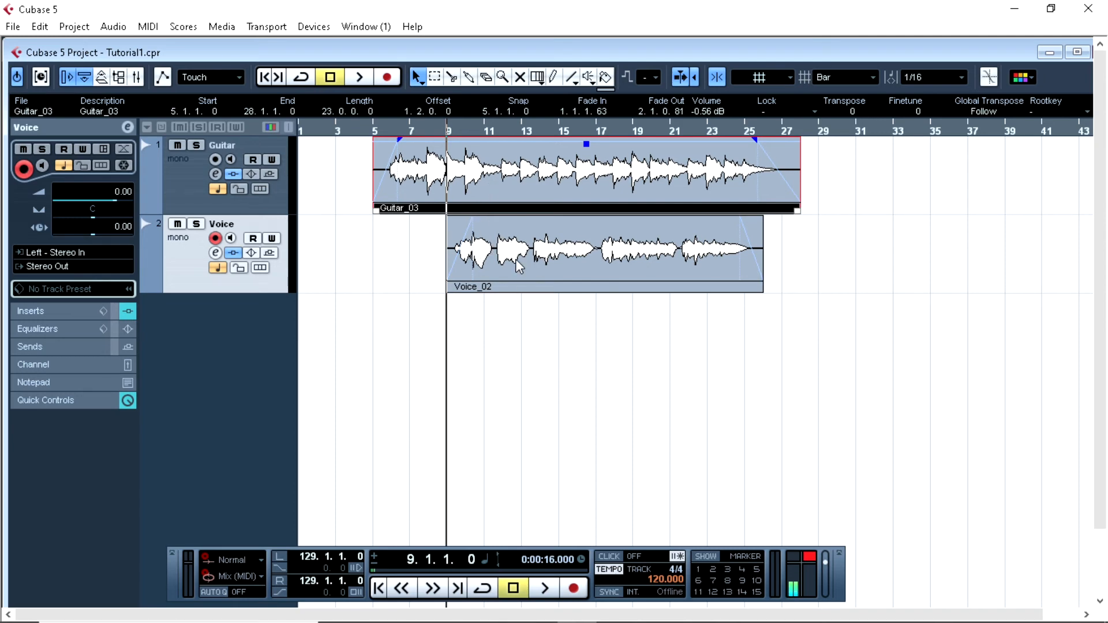
click(546, 588)
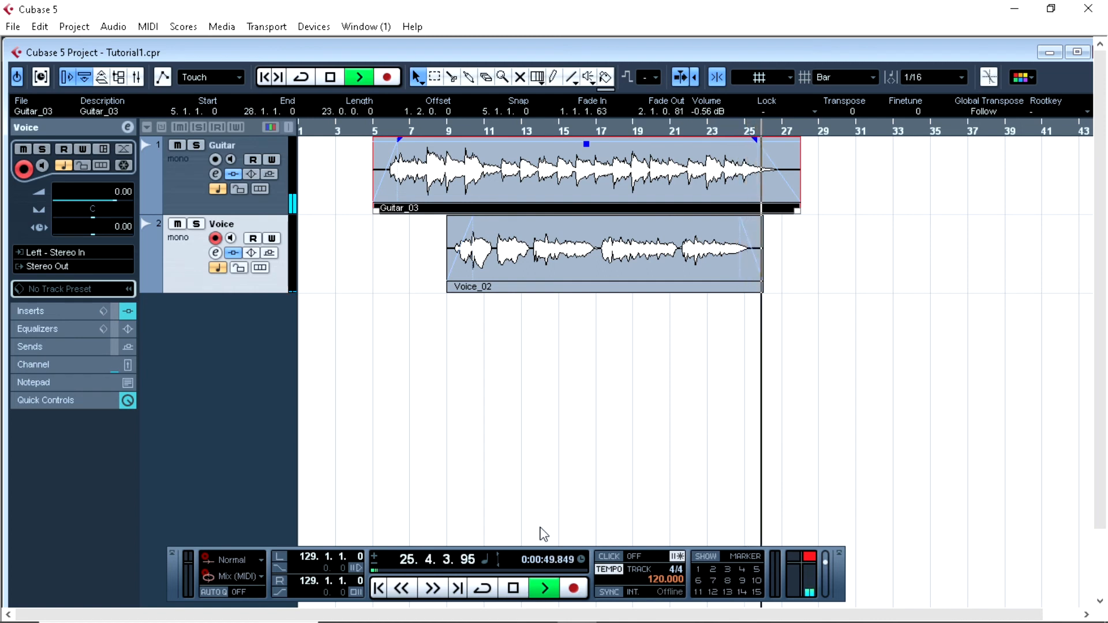
click(514, 589)
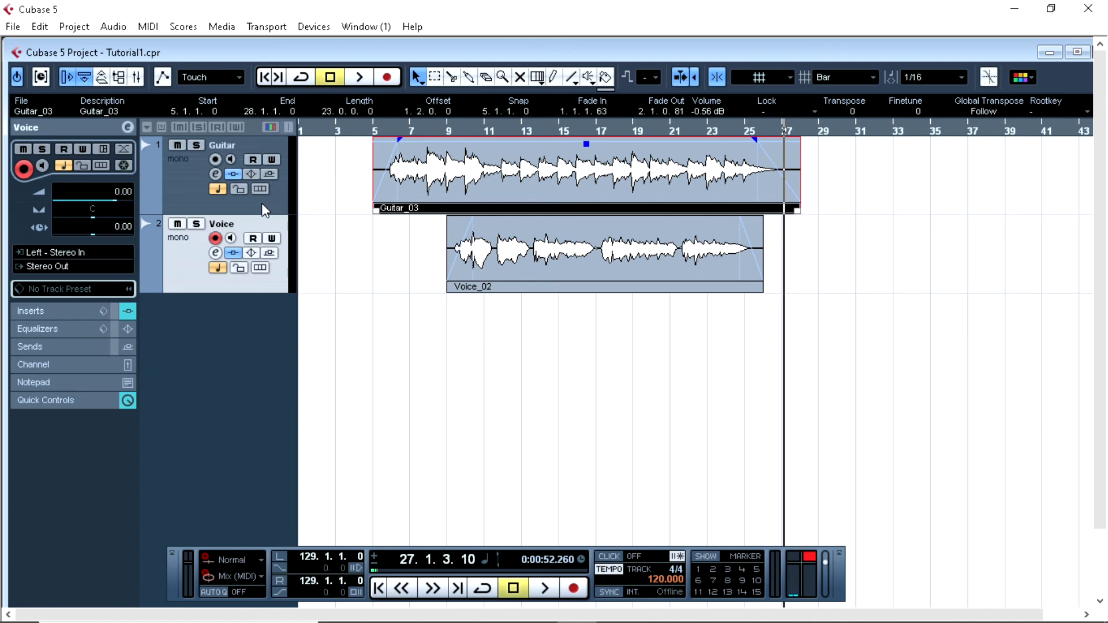
Set the left and right locators to span the Guitar clip, from bar 5 to bar 28.
click(178, 225)
click(178, 224)
drag(378, 113, 805, 113)
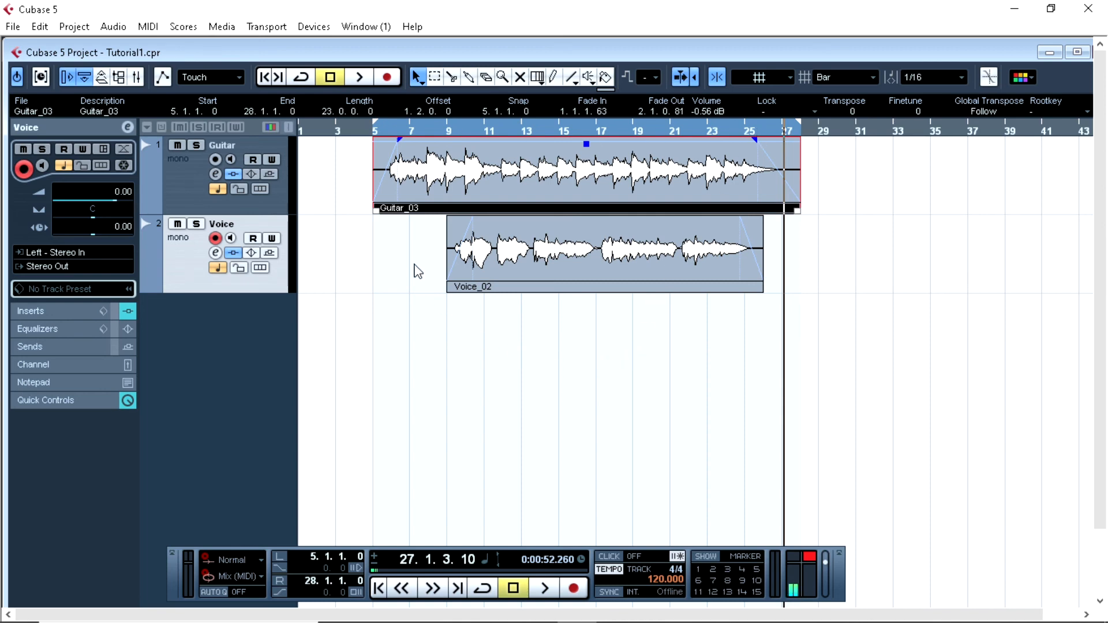
Start an audio mixdown export and name the file "500 miles".
click(14, 27)
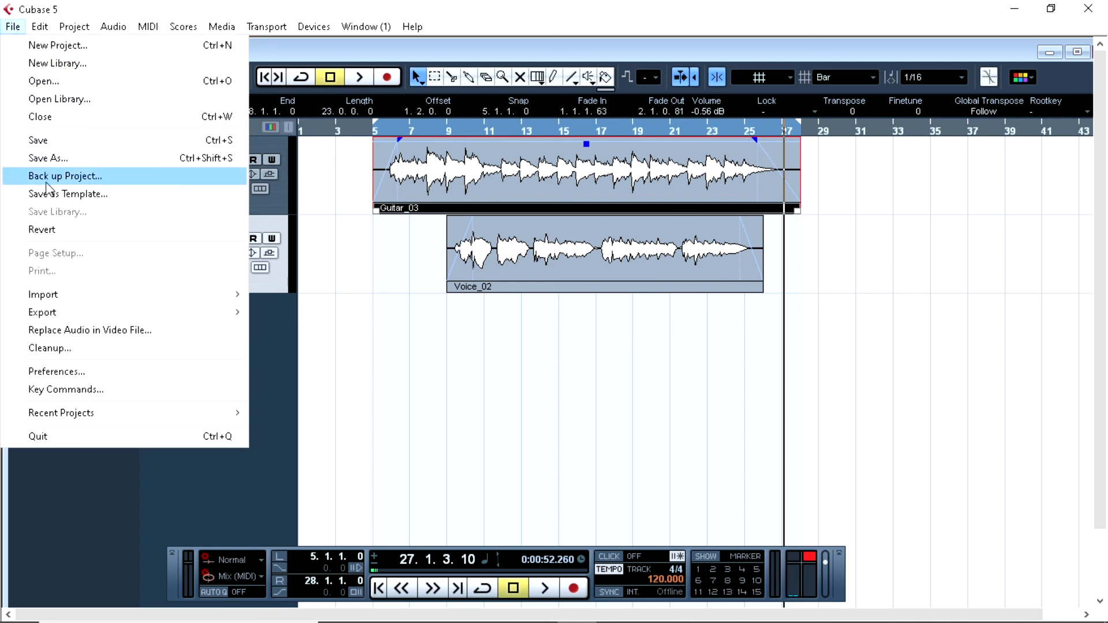
mouse_move(57, 312)
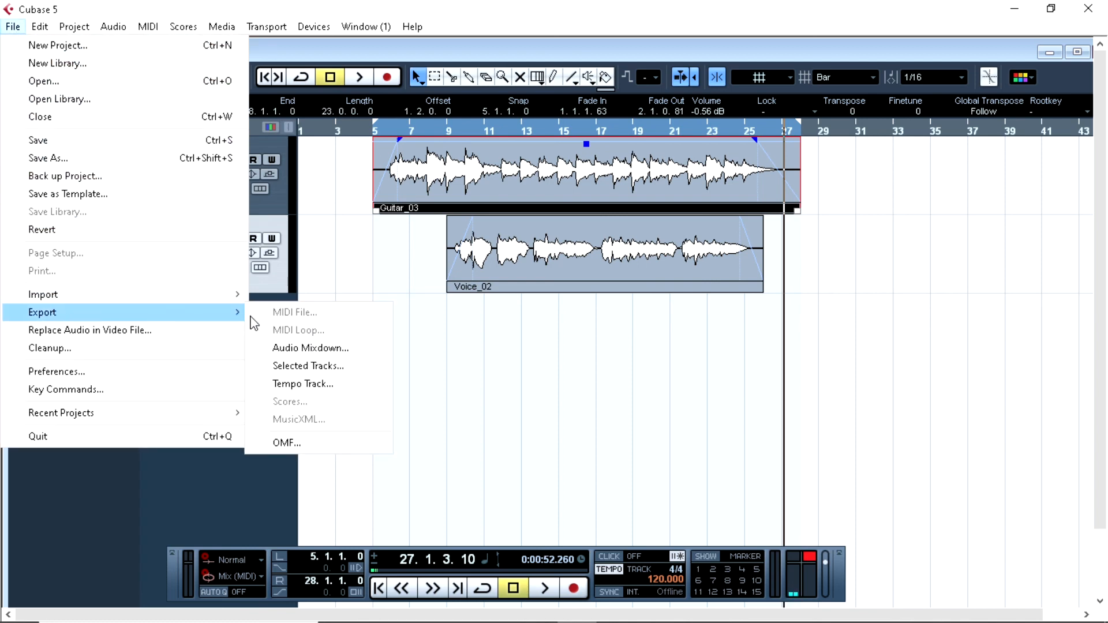
click(300, 348)
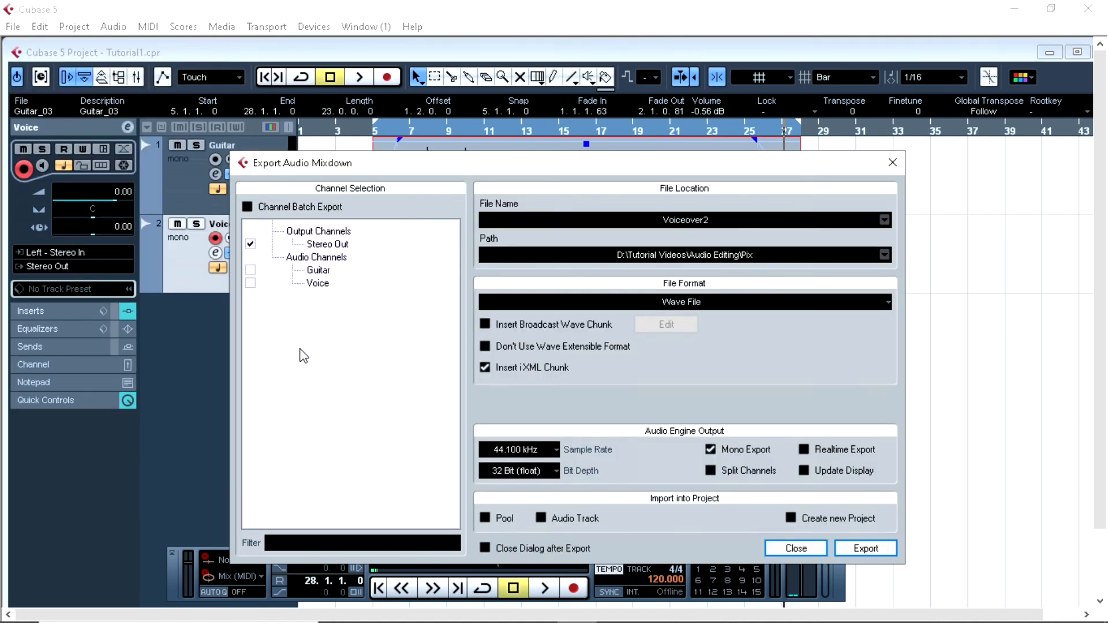
click(706, 220)
text(500 miles)
Create a folder named Songs on the D: drive and set it as the export path.
click(731, 256)
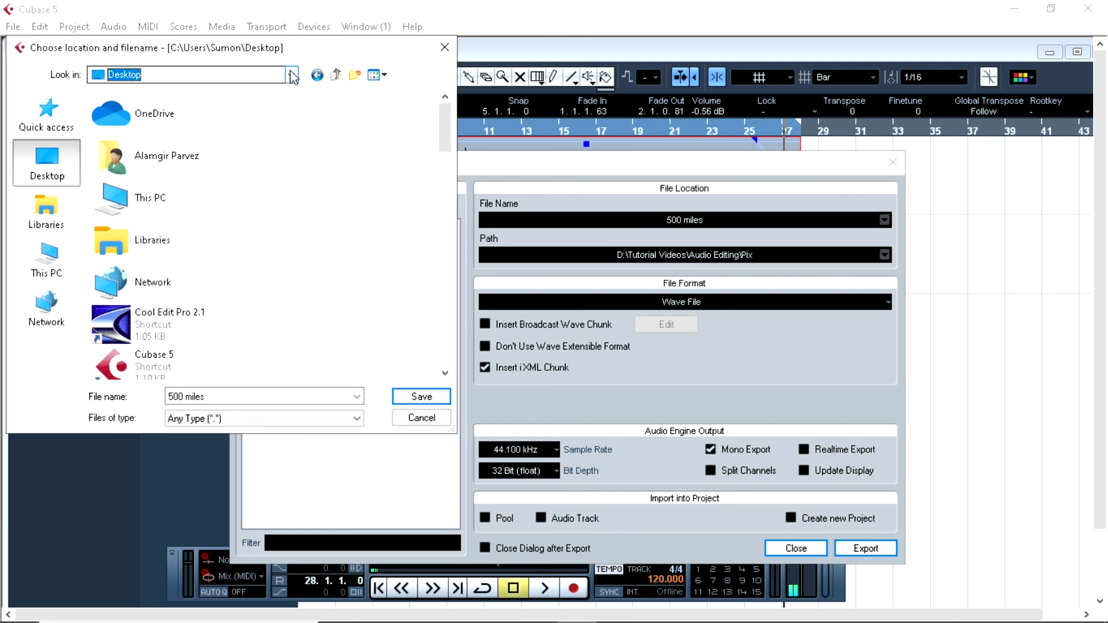
click(292, 75)
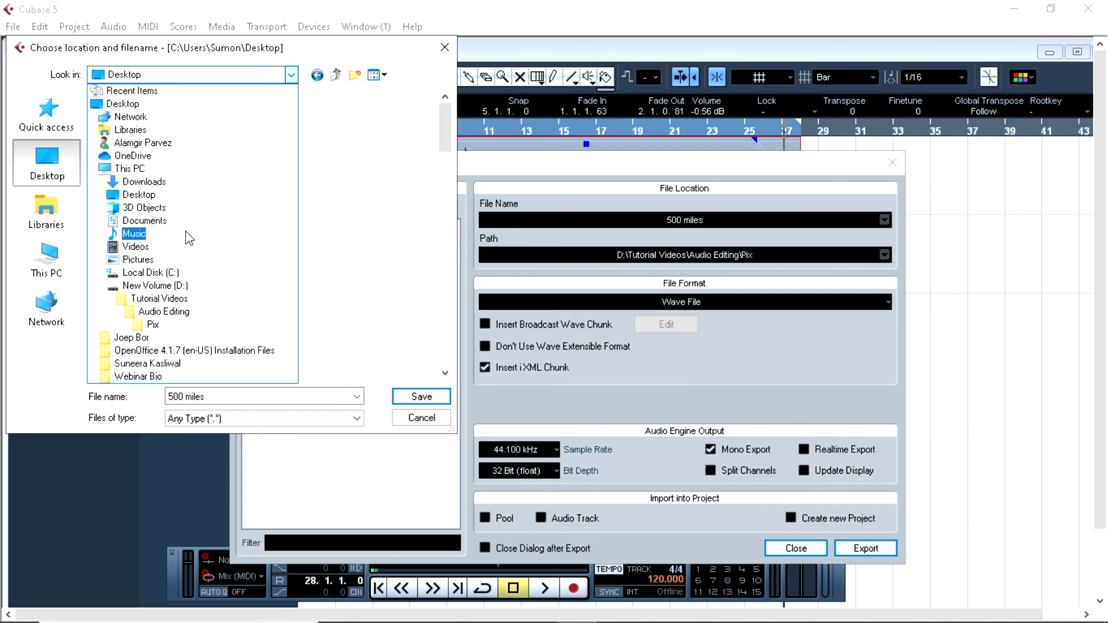
click(169, 285)
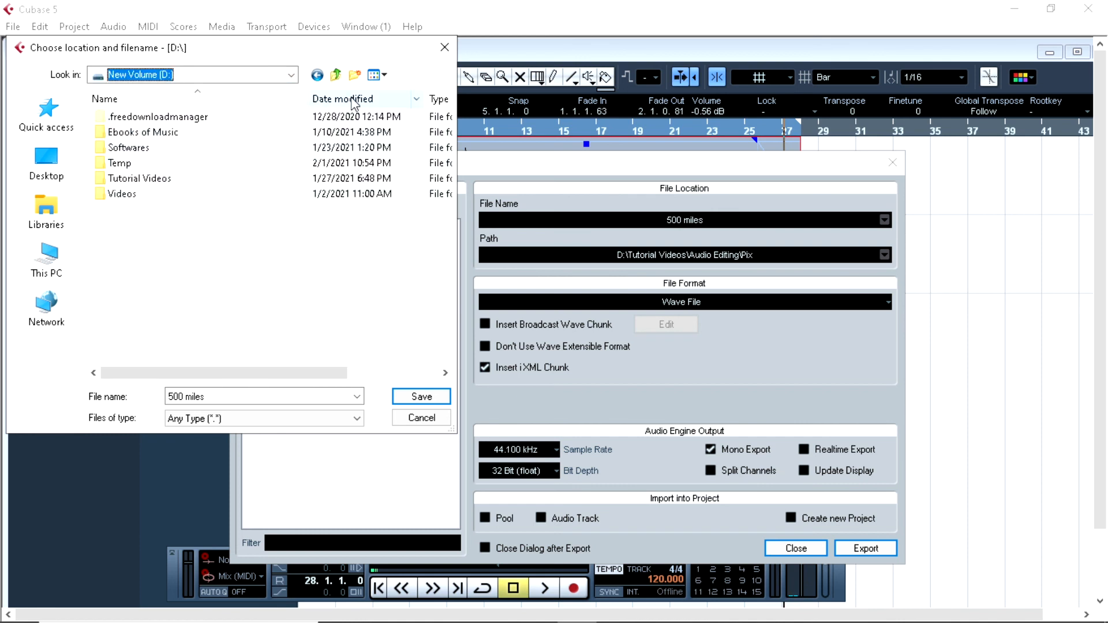
click(356, 75)
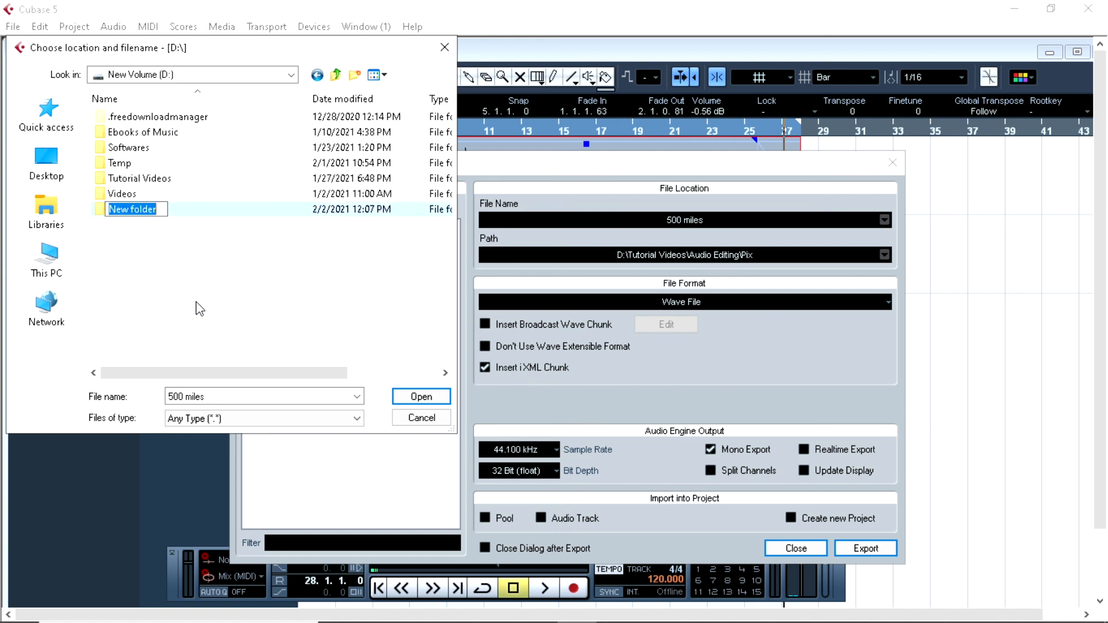
text(S)
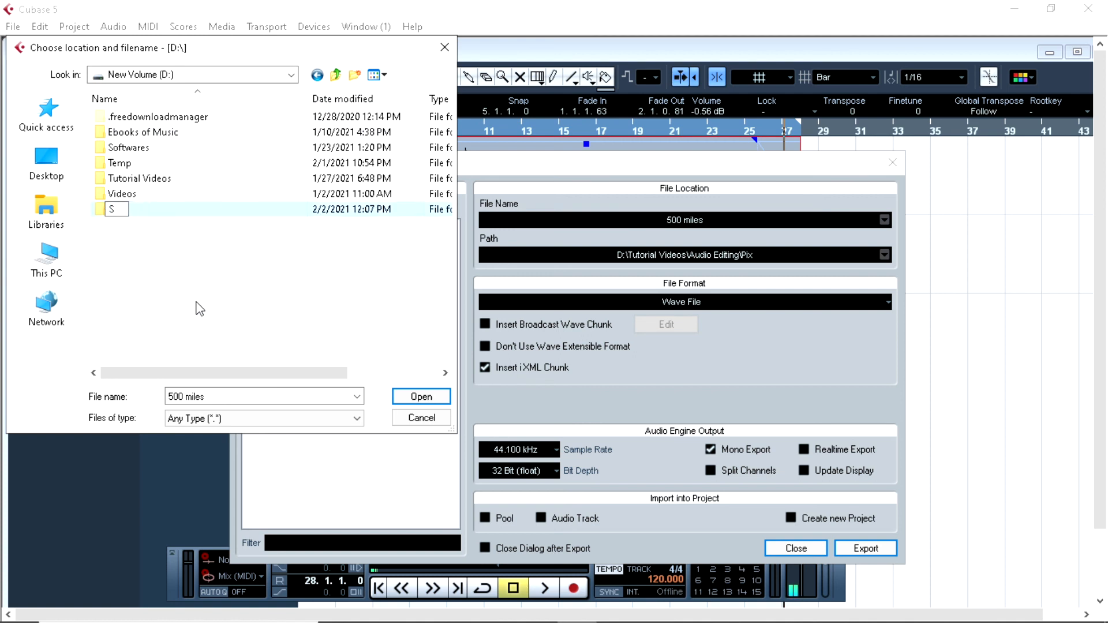
text(ongs)
key(Return)
double_click(112, 209)
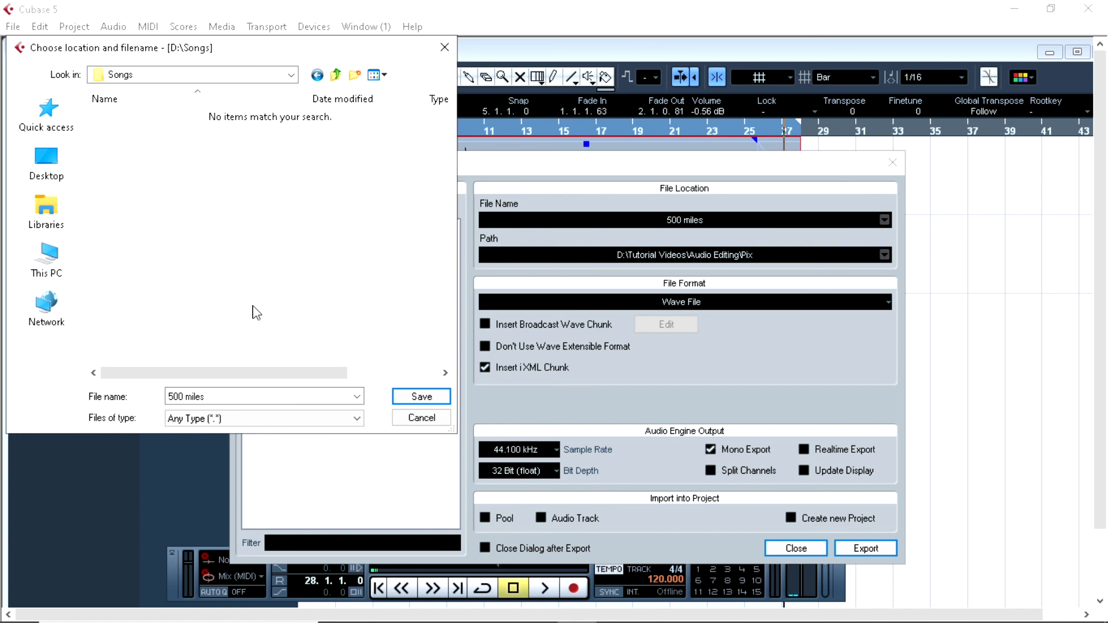
click(421, 396)
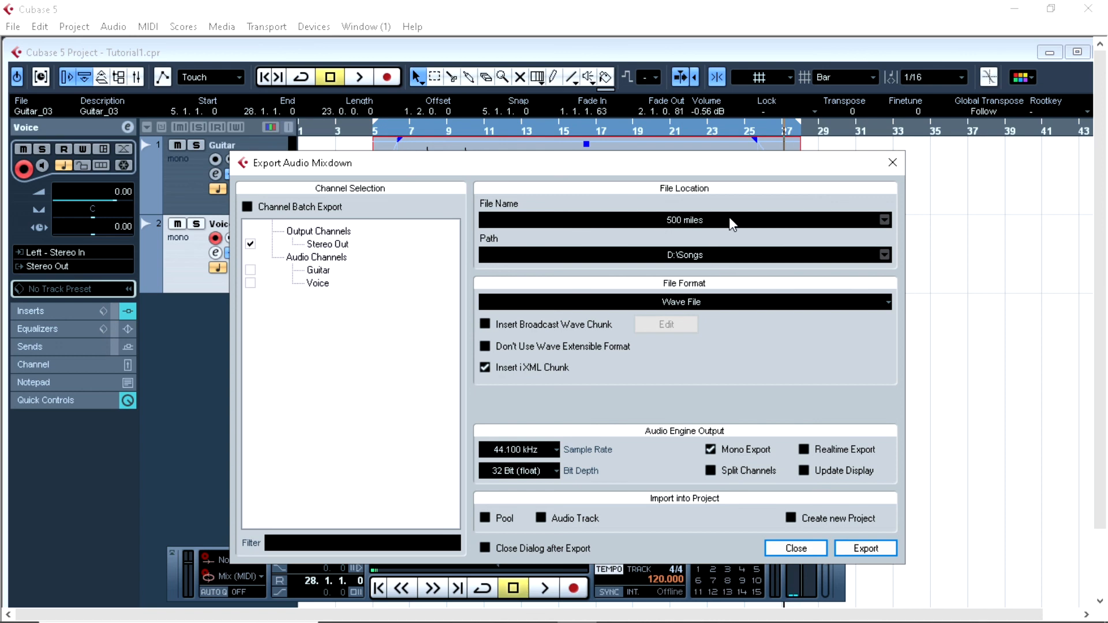
Export the mixdown as an MPEG 1 Layer 3 file with Mono Export enabled, and close the export settings.
click(709, 298)
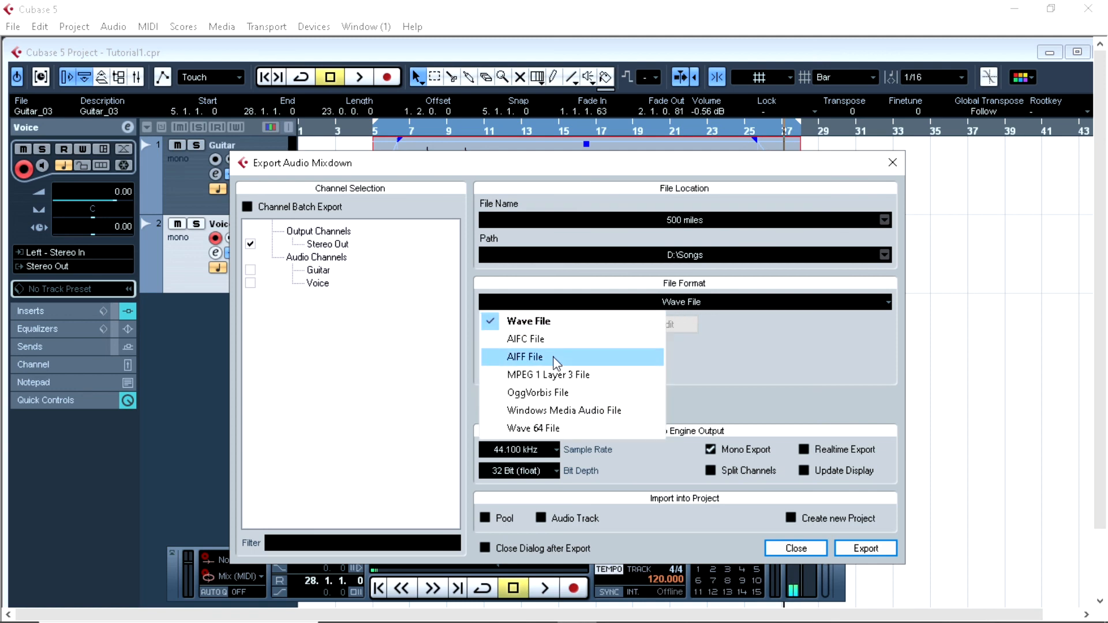
click(595, 376)
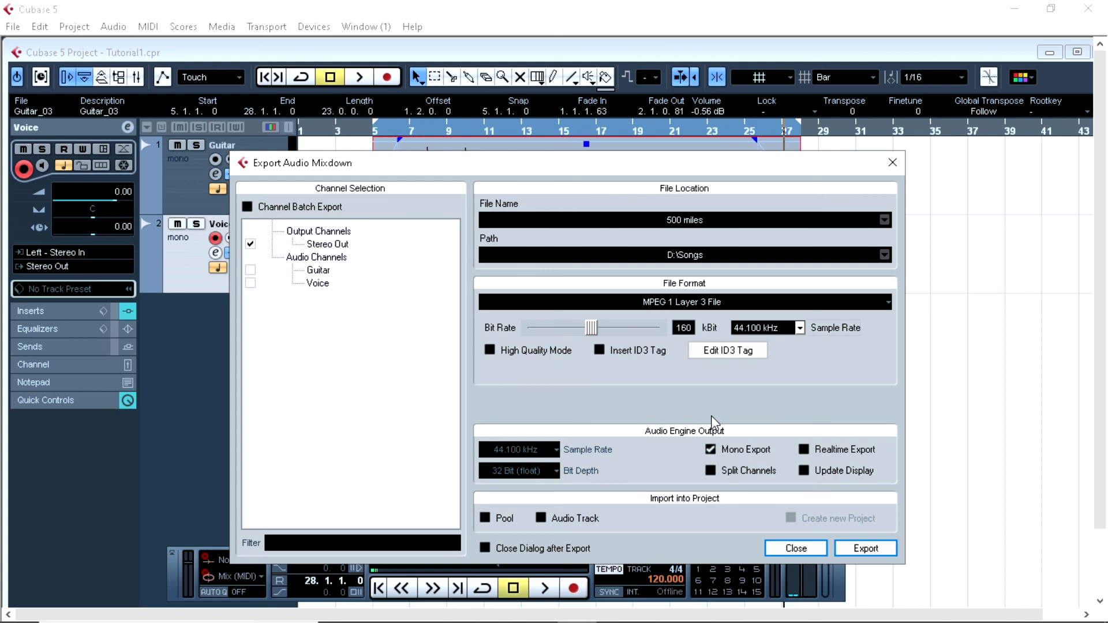
click(710, 449)
click(711, 449)
click(865, 548)
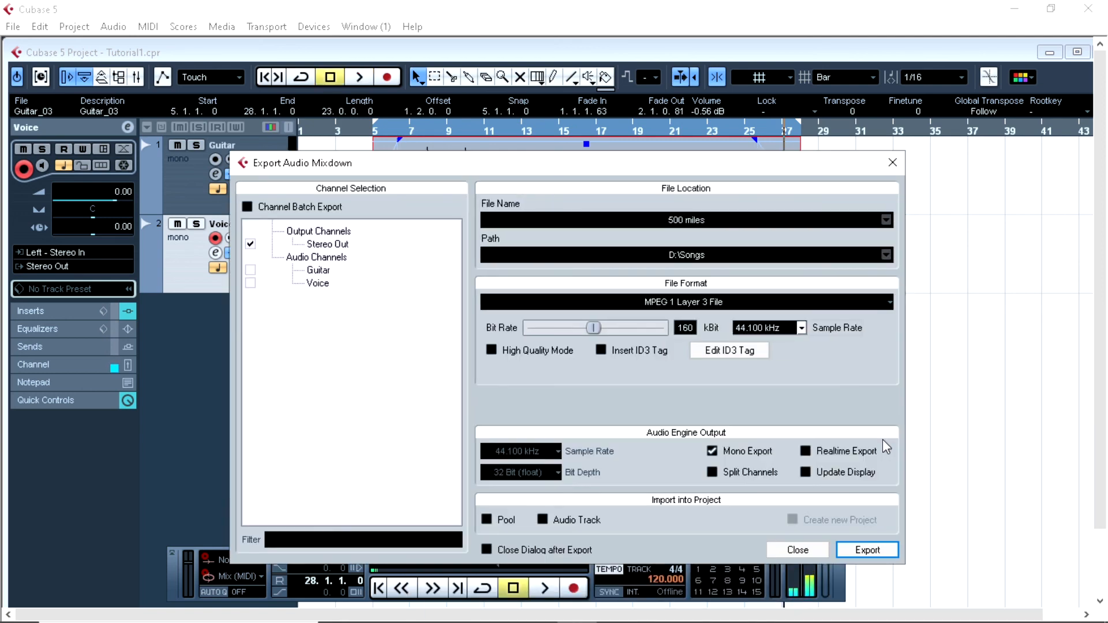
click(796, 550)
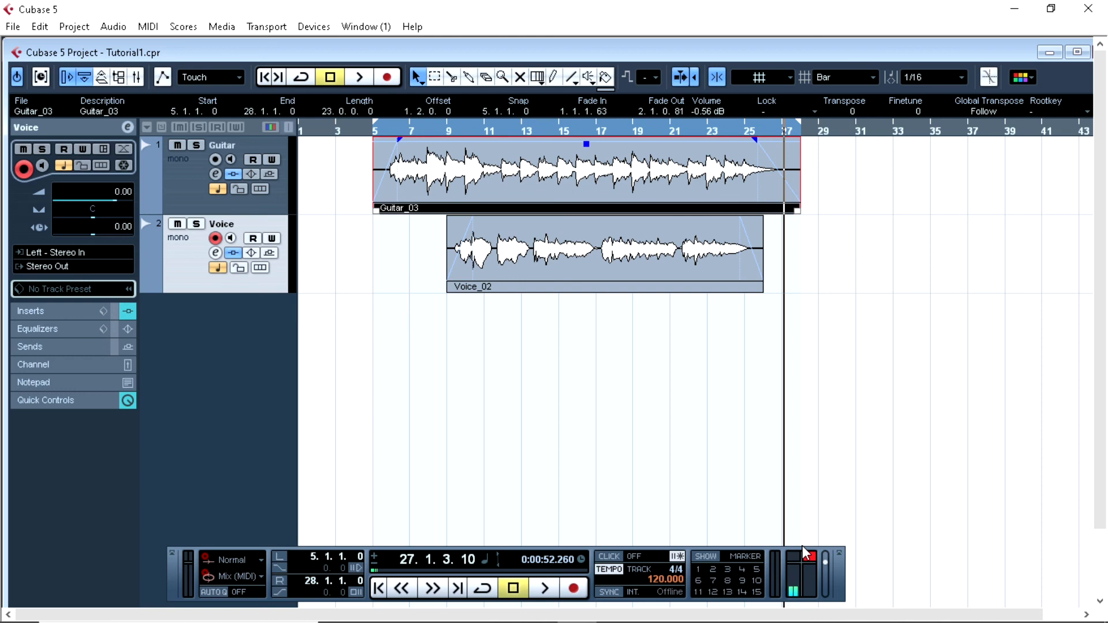
Switch to File Explorer, open the Songs folder on the D: drive and listen to the exported 500 miles file.
key(alt+Tab)
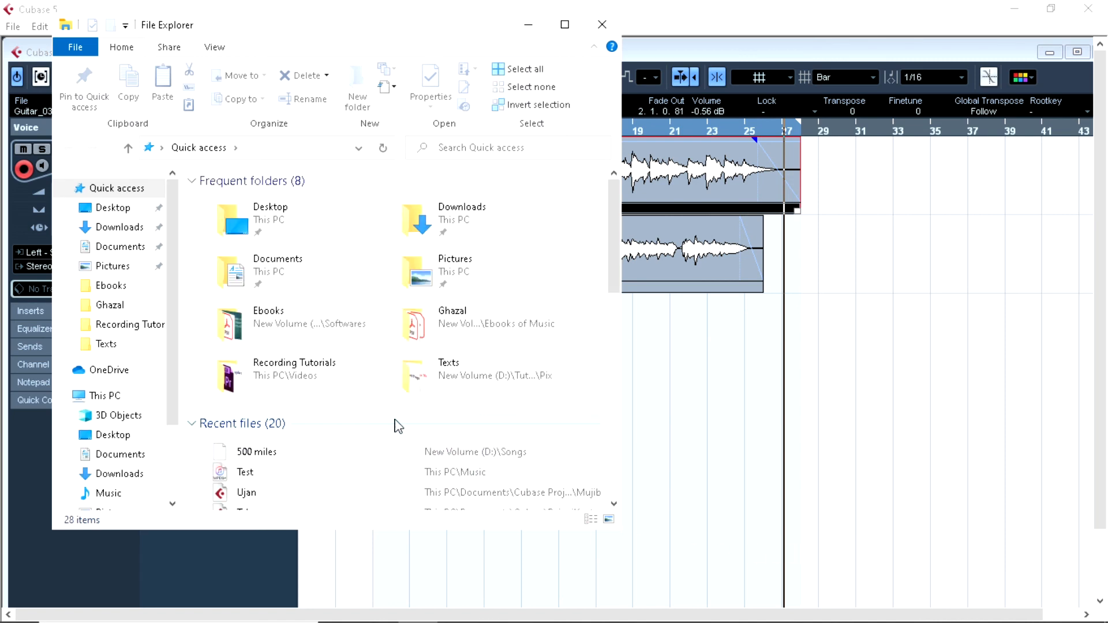
scroll(149, 396, down, 2)
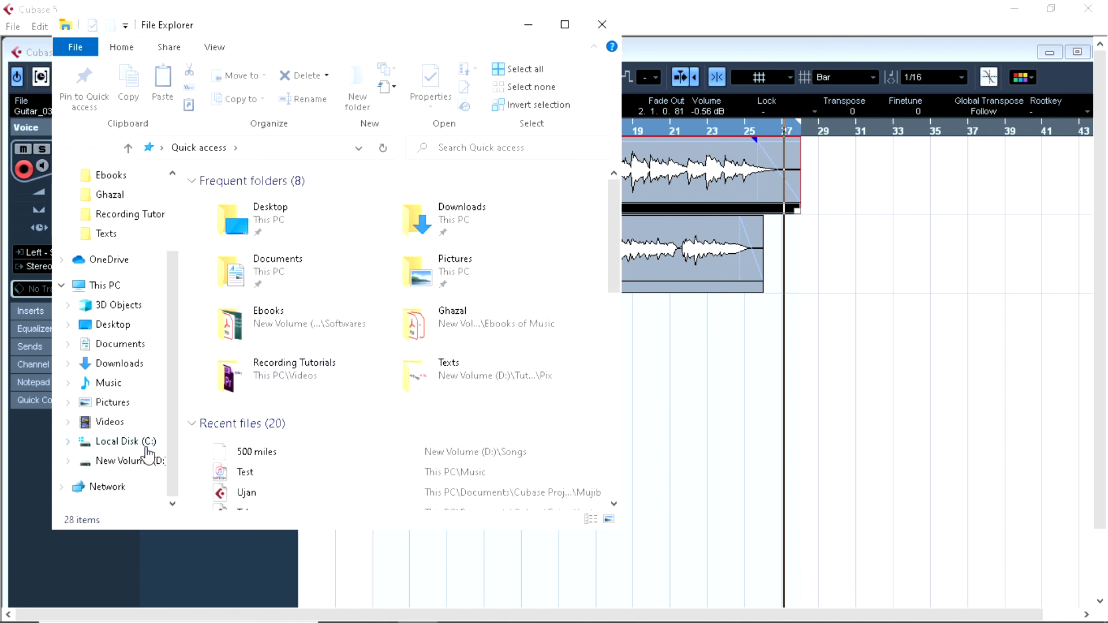
click(145, 462)
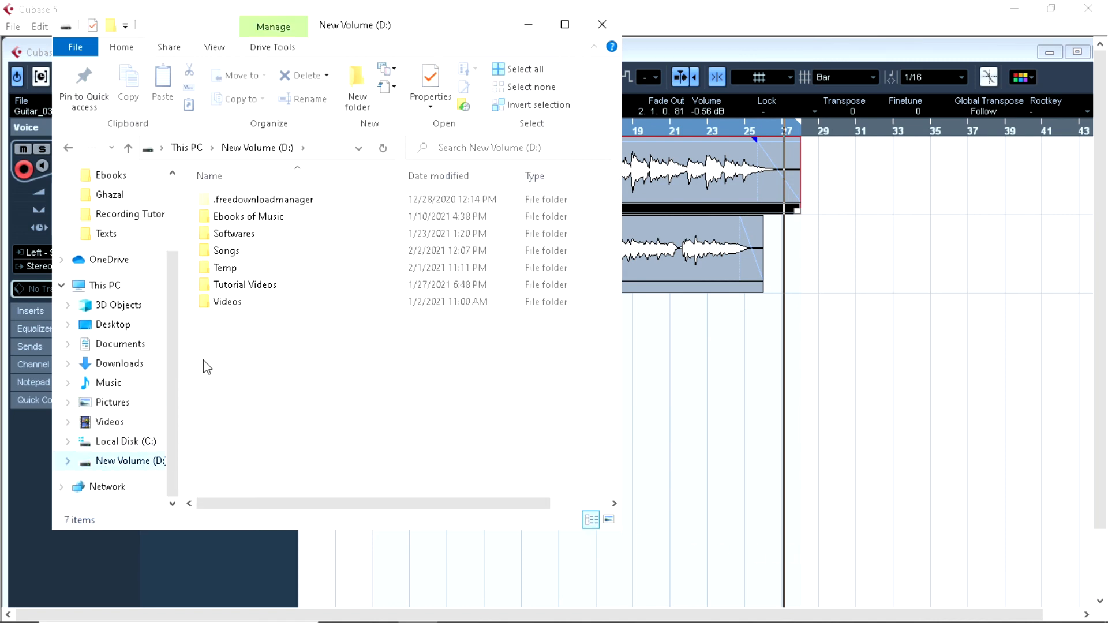
click(228, 254)
double_click(228, 254)
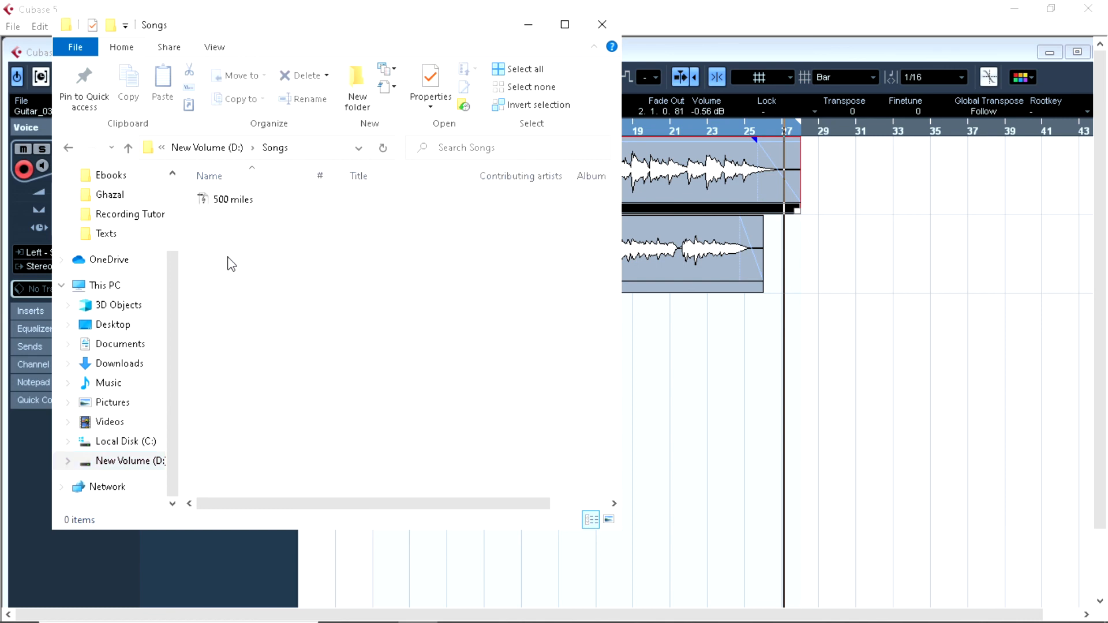
double_click(218, 202)
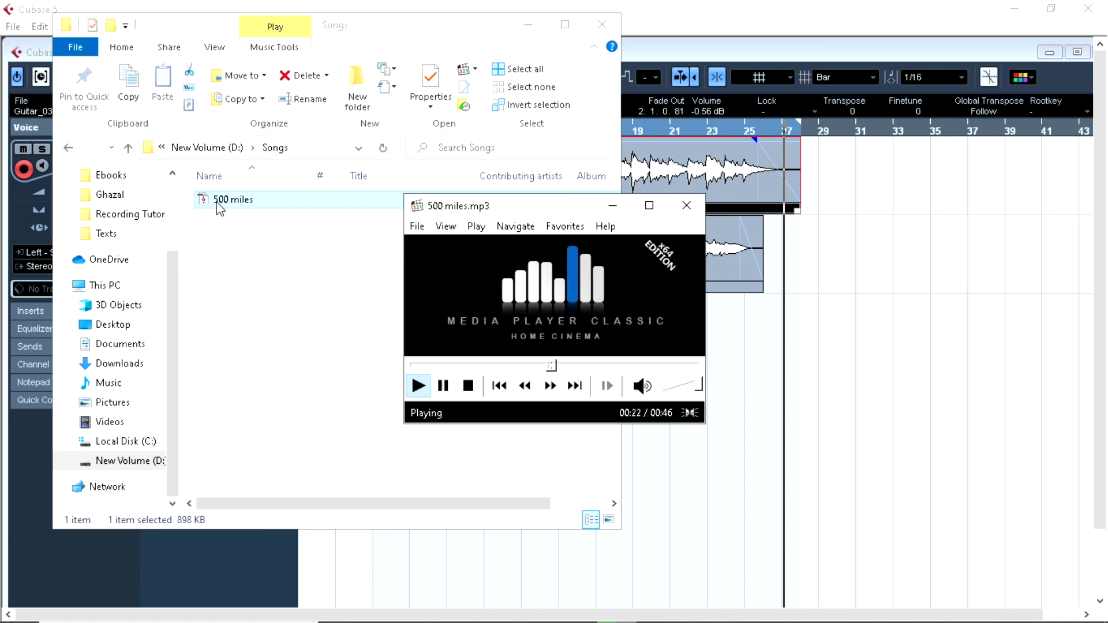
click(468, 385)
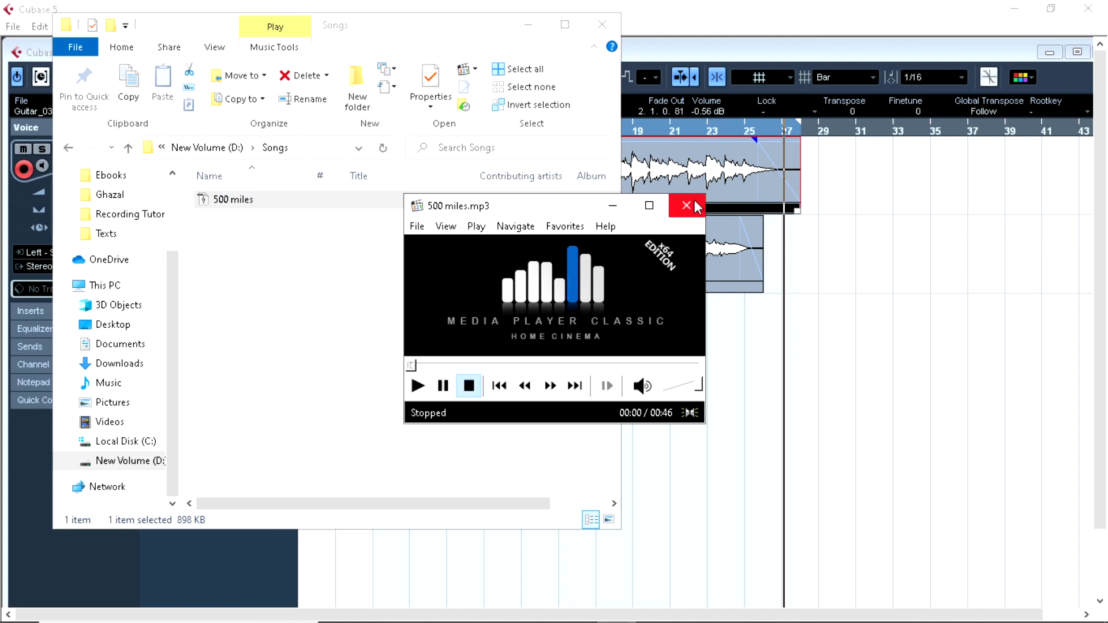